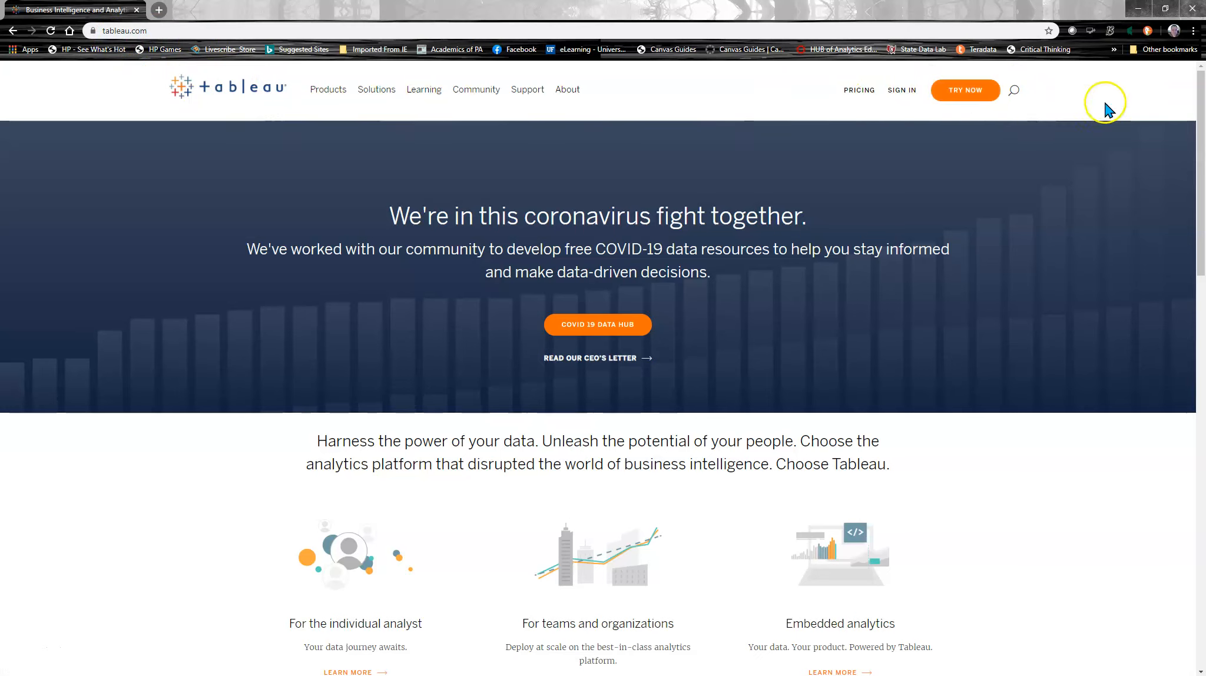
Step: Switch to Tableau and connect to the Excel workbook "chapter 9 states example.xlsx"
click(1137, 9)
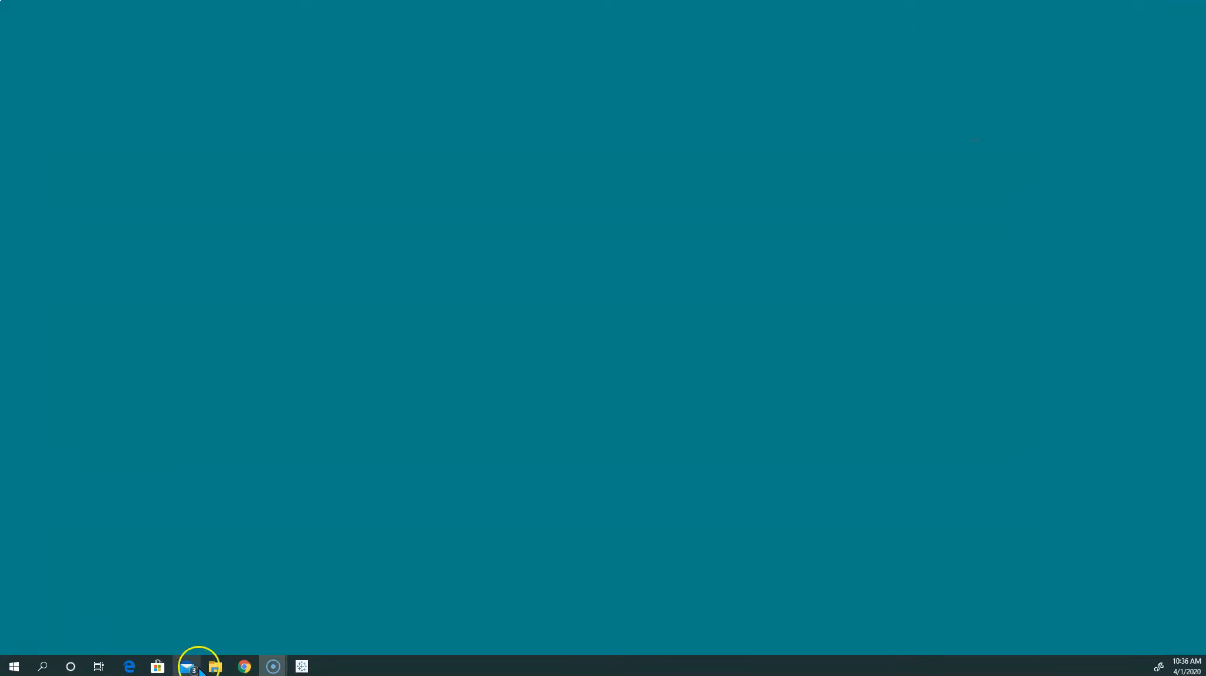
click(301, 668)
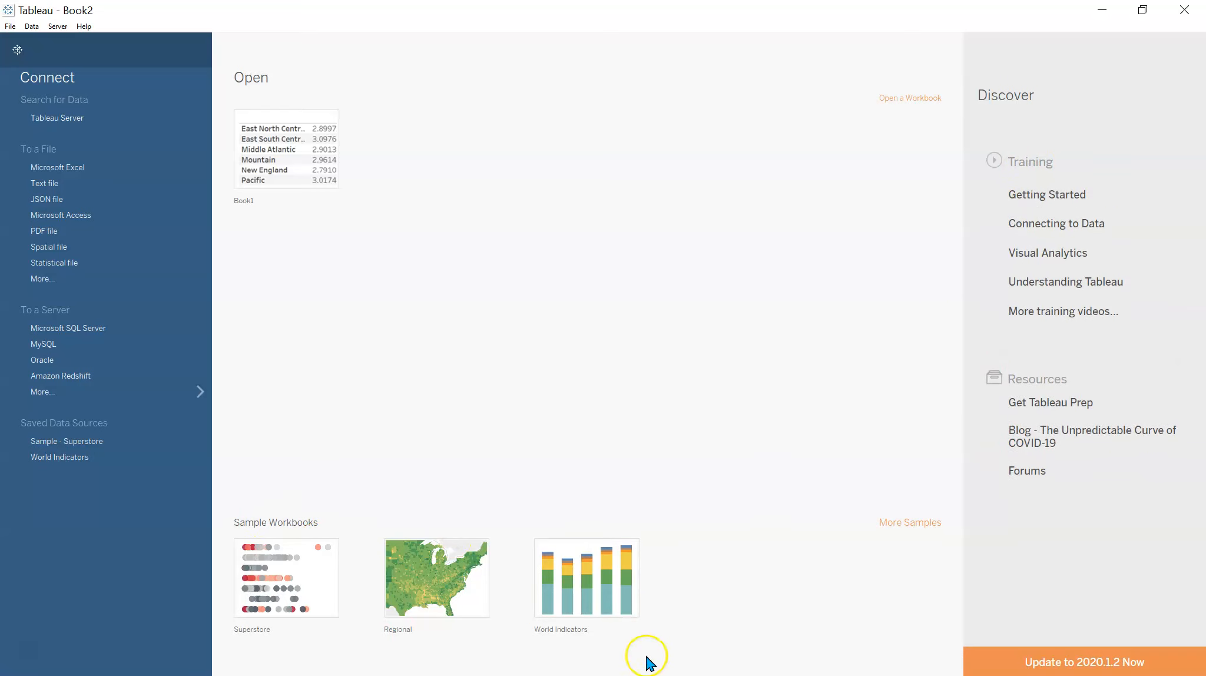
mouse_move(323, 138)
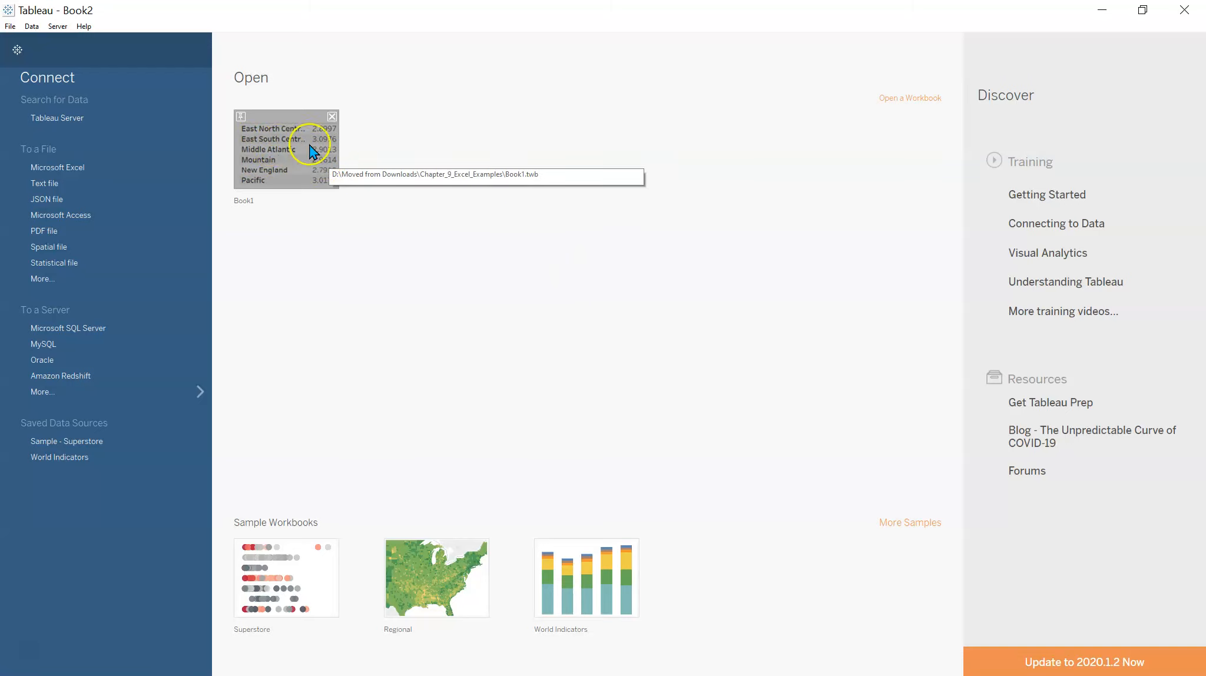
click(54, 165)
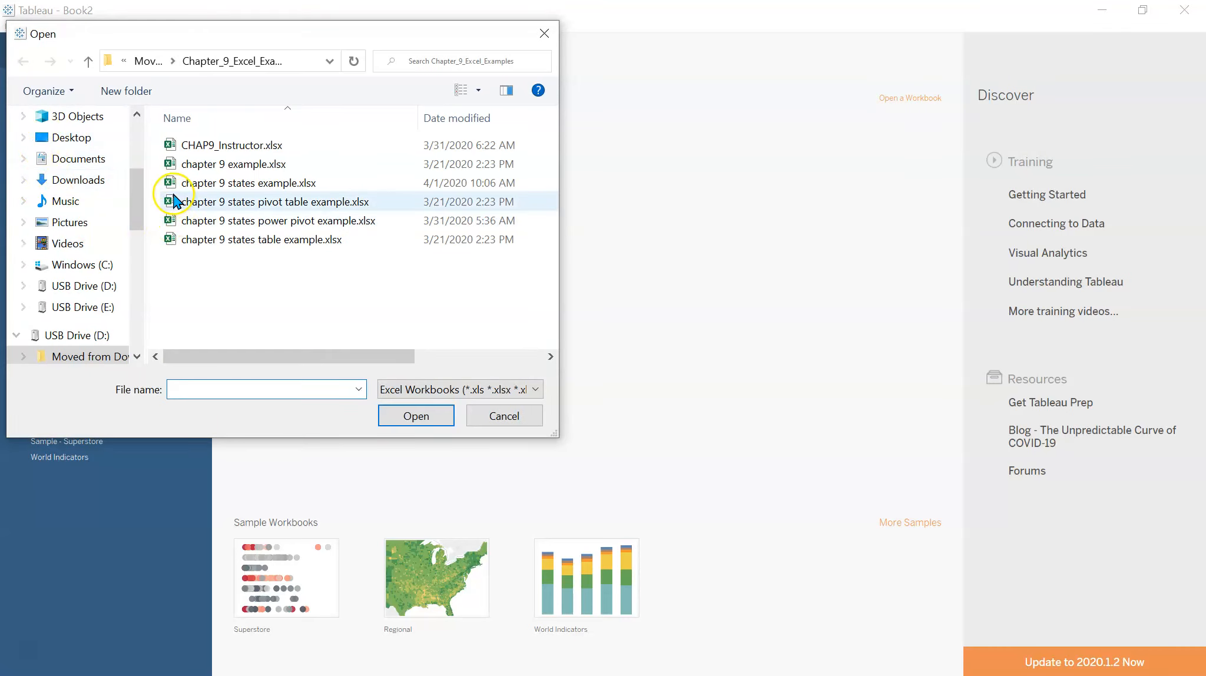
click(217, 188)
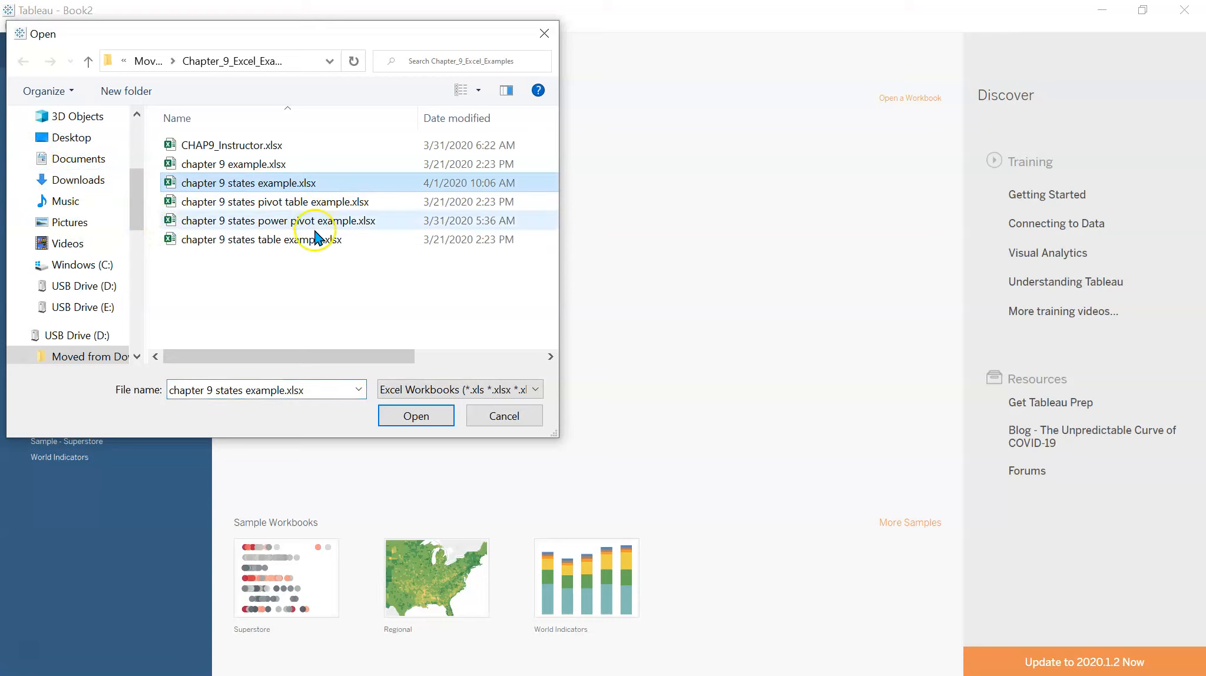
click(415, 416)
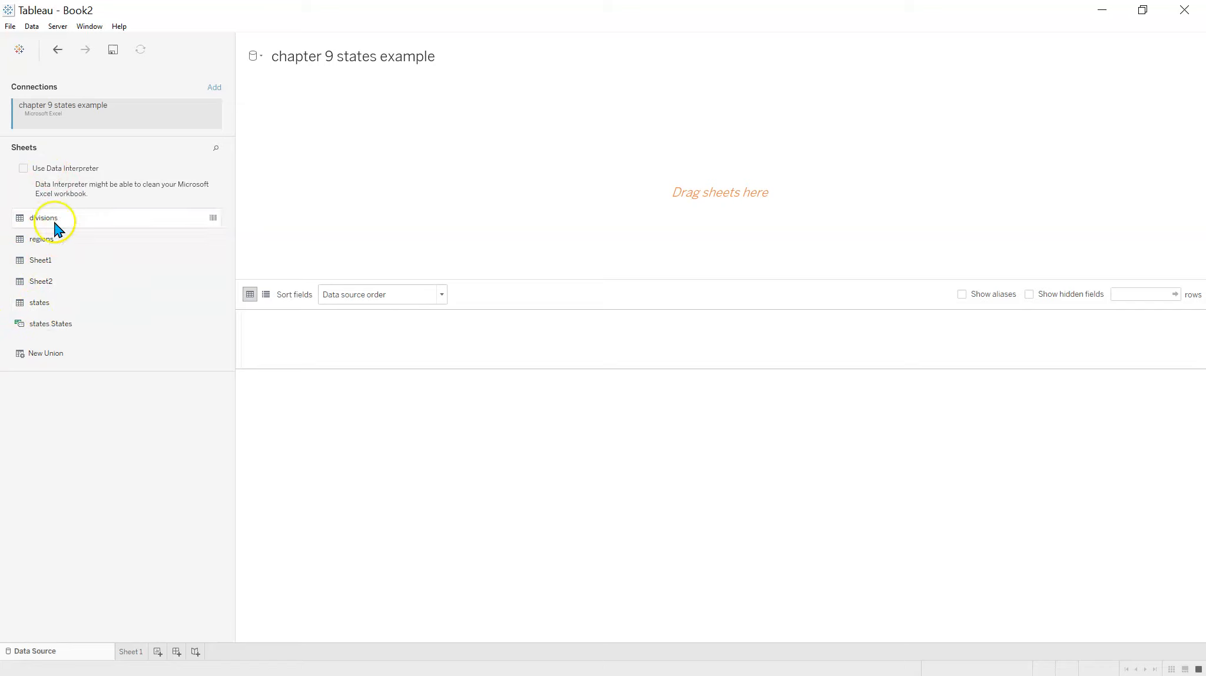
Step: Inner join the states and divisions sheets in the data source on Division = Division Number
drag(42, 312, 385, 180)
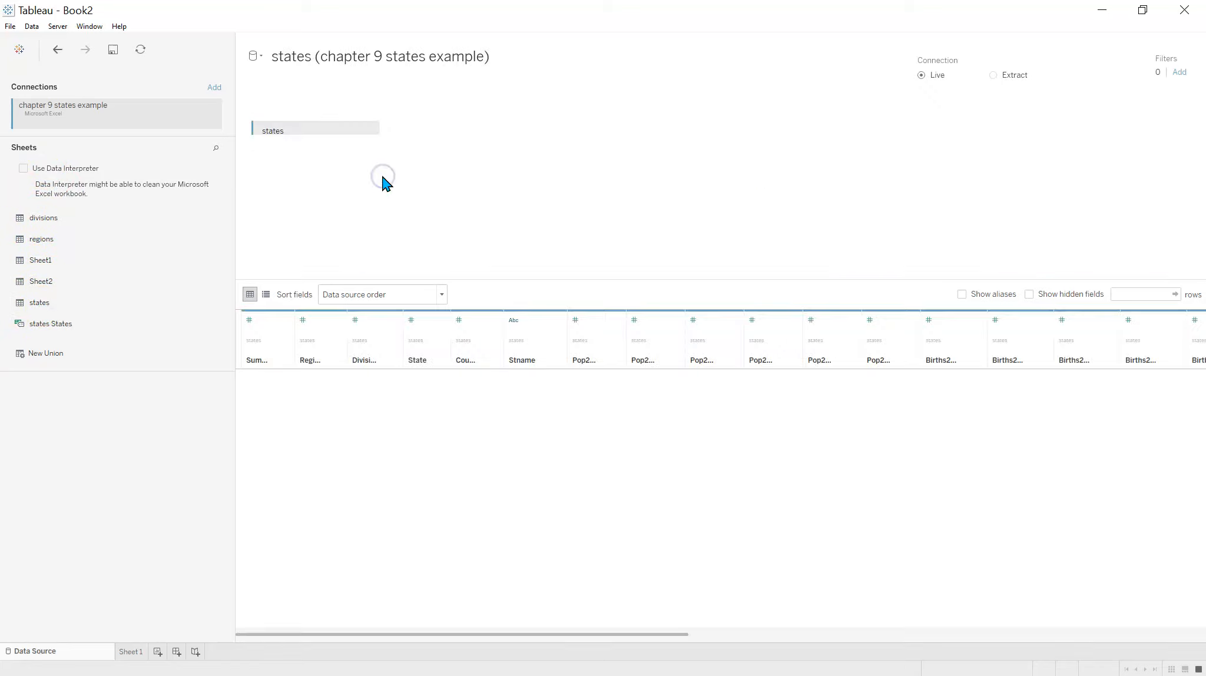
drag(34, 220, 526, 150)
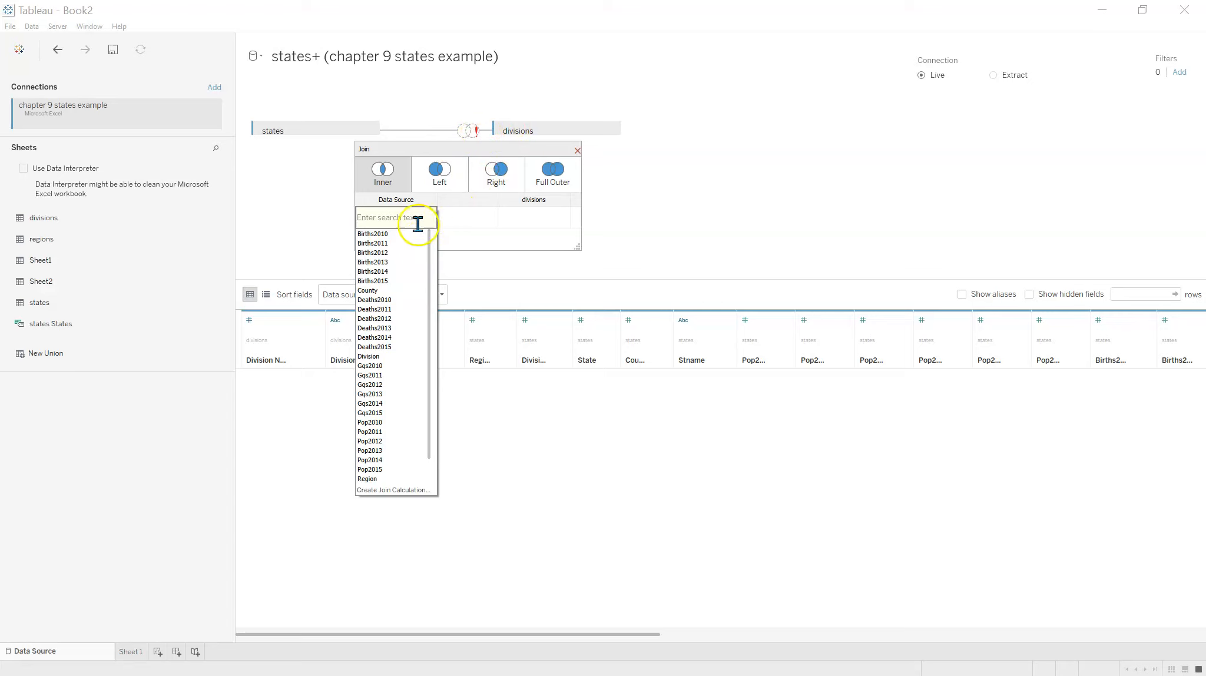
click(368, 356)
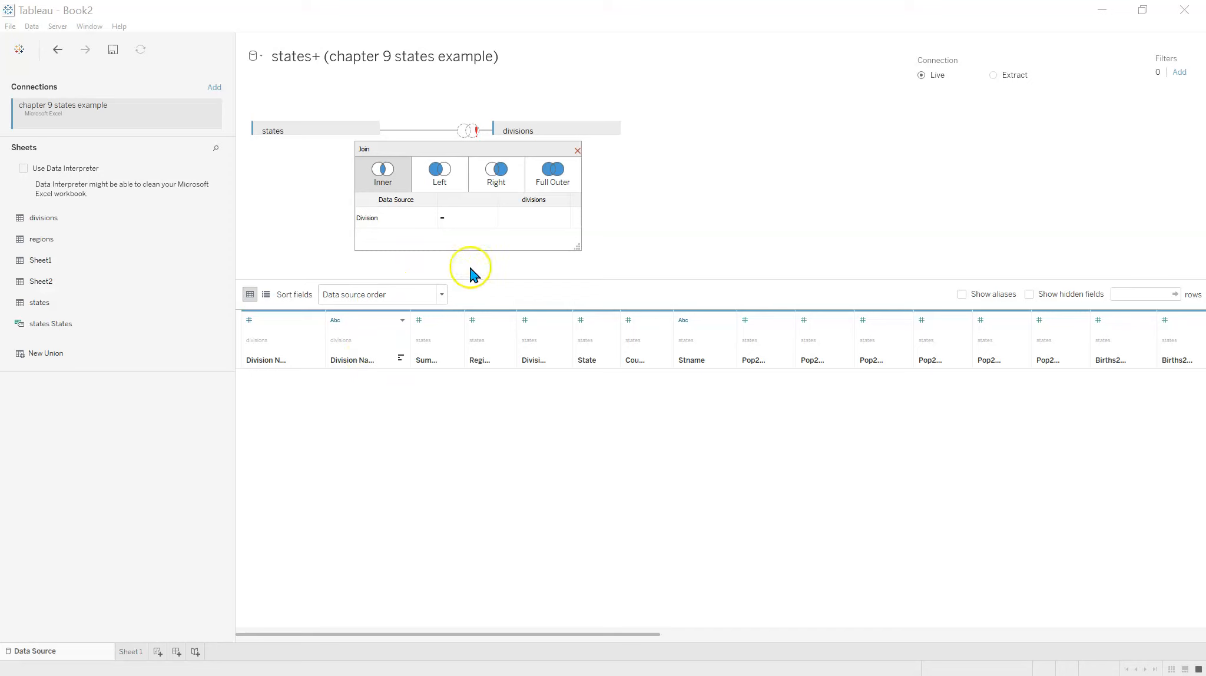
click(488, 228)
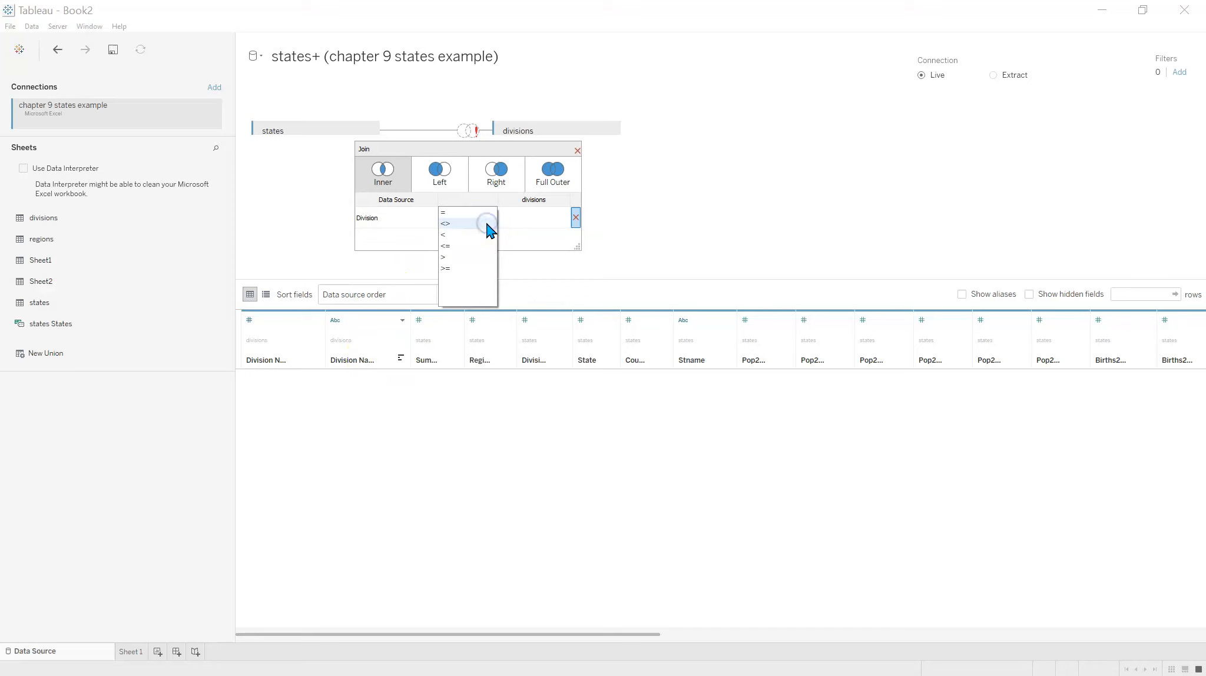
click(448, 214)
click(565, 217)
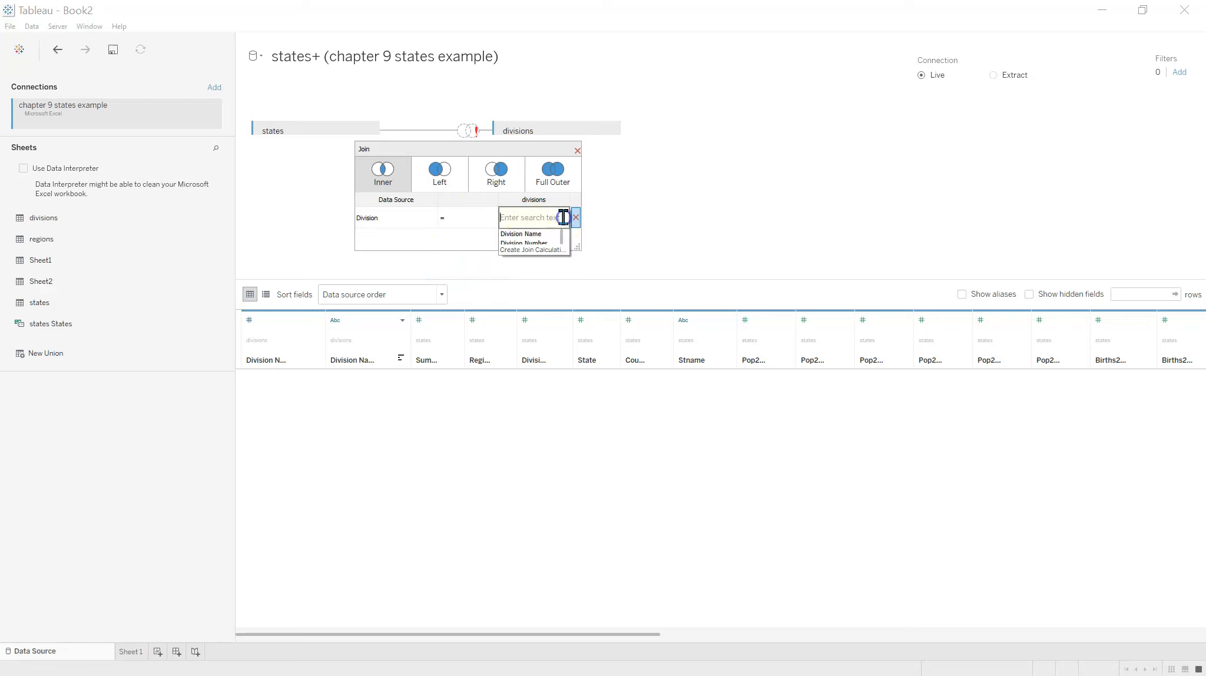
click(534, 243)
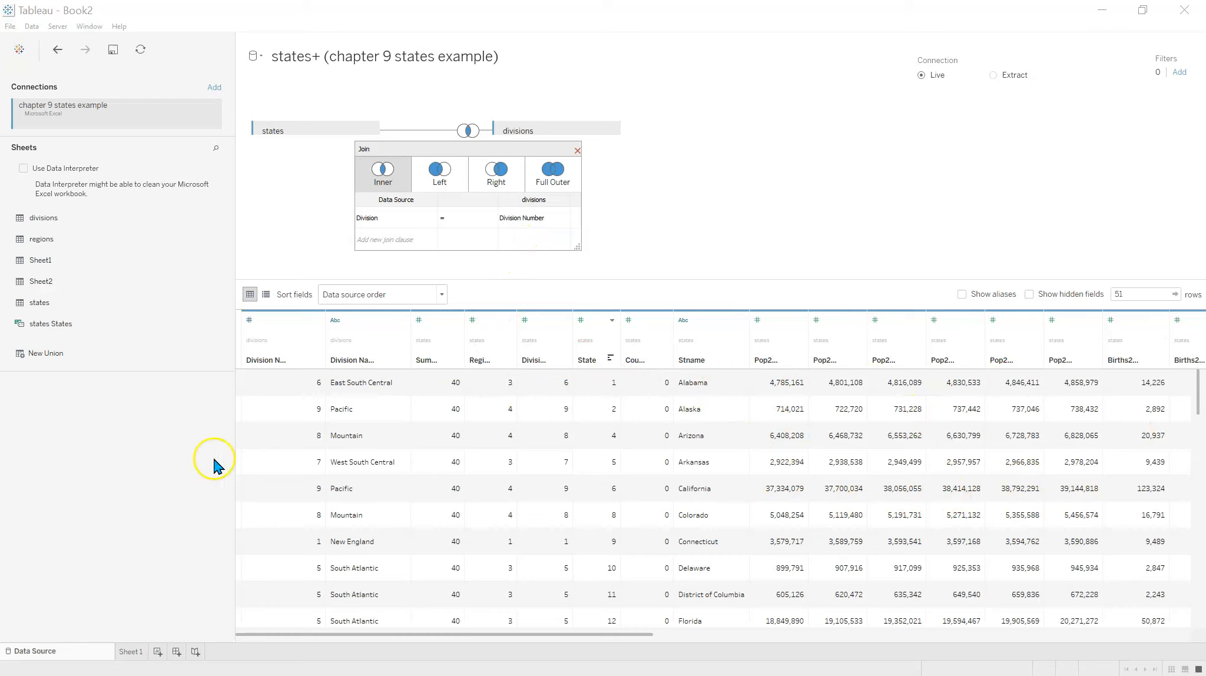
Step: Open the Sheet 1 worksheet and look over its dimension and measure fields
click(131, 652)
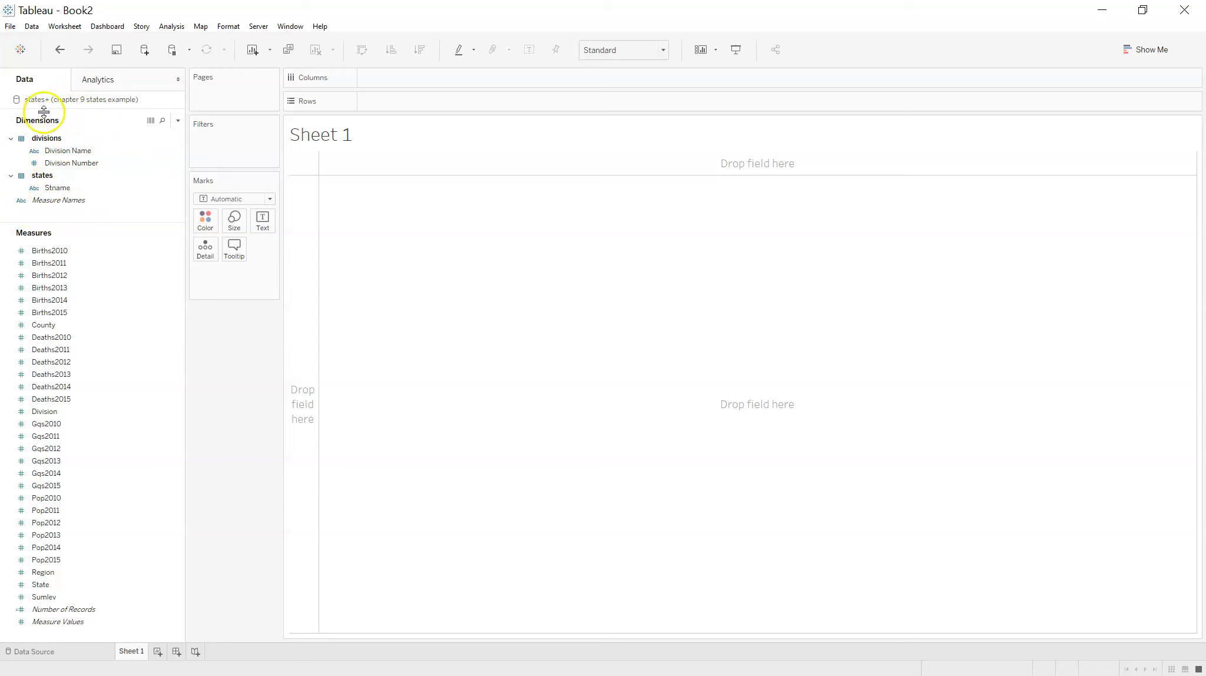
click(61, 188)
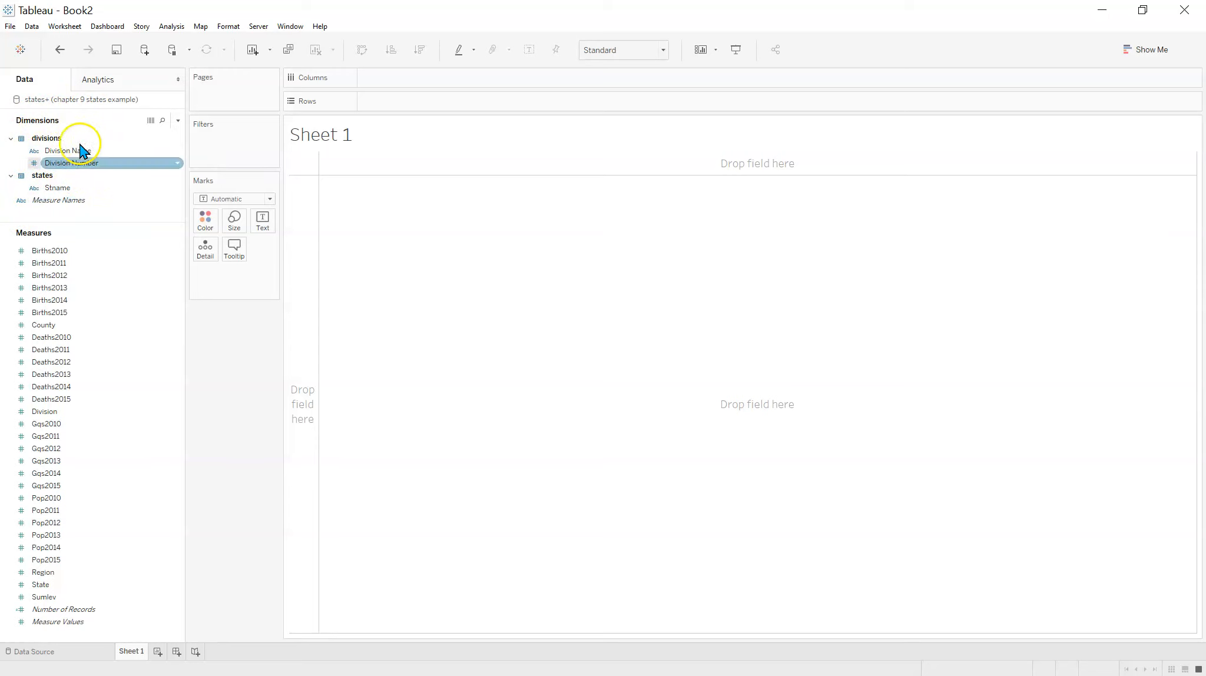
click(123, 264)
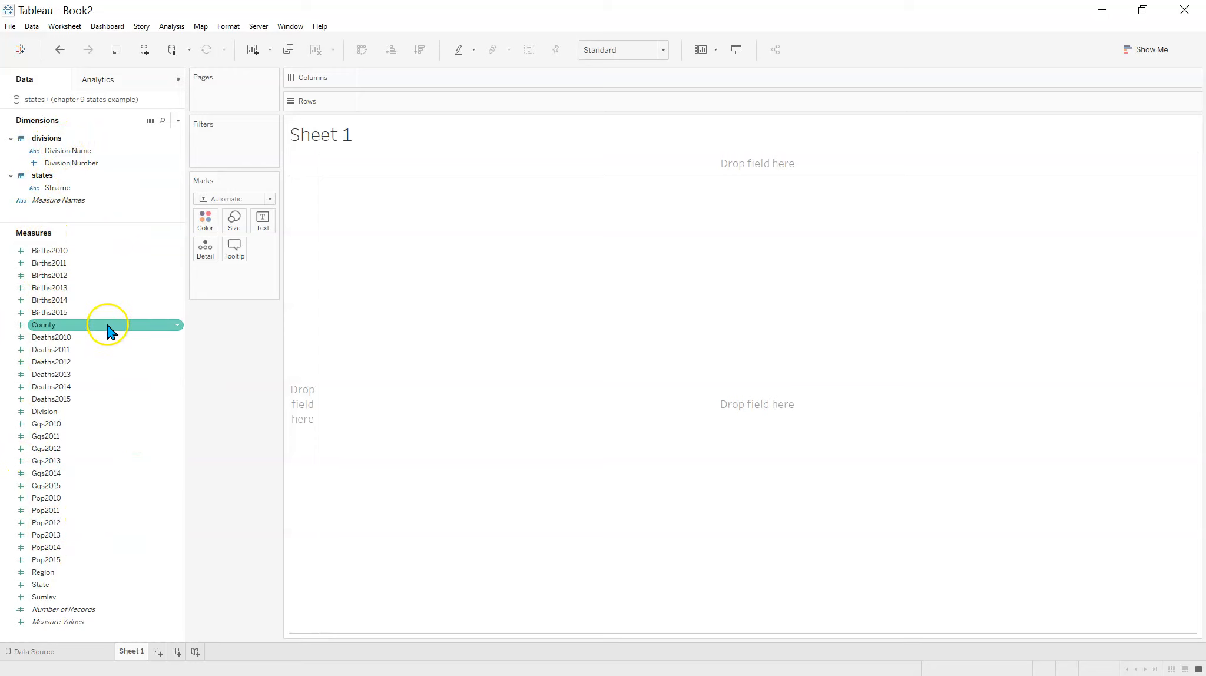
drag(111, 332, 330, 84)
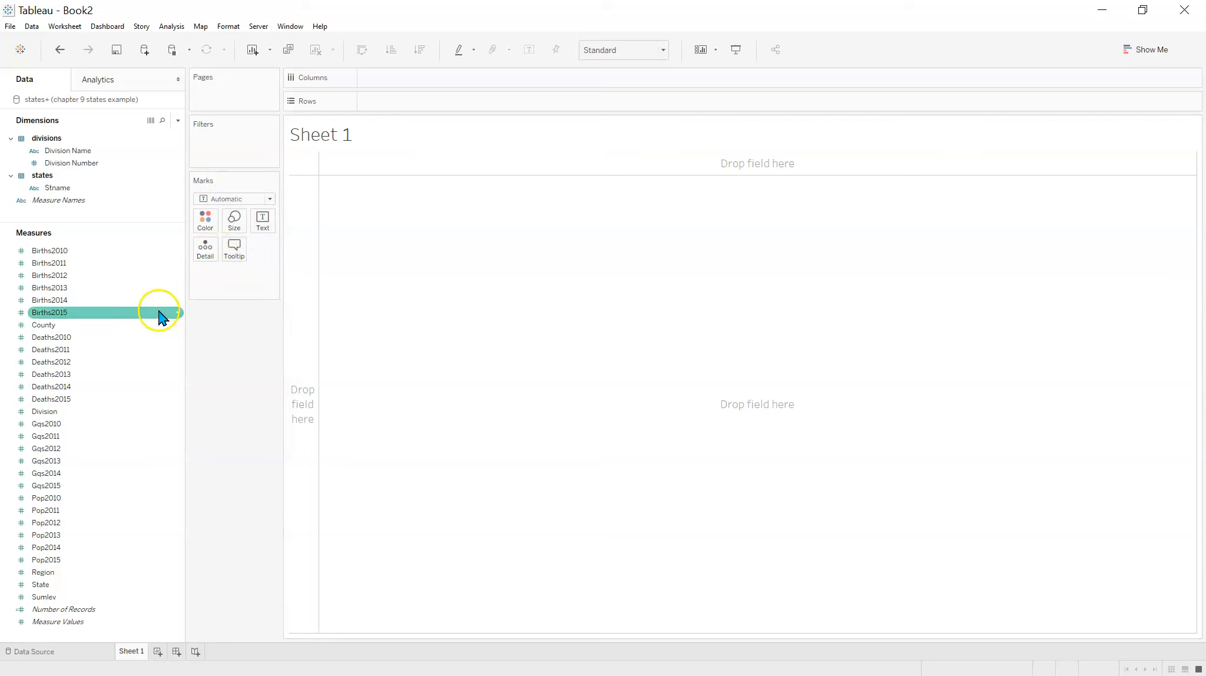
Step: Place Division Name on Rows and widen its column to fit the full division names
click(75, 165)
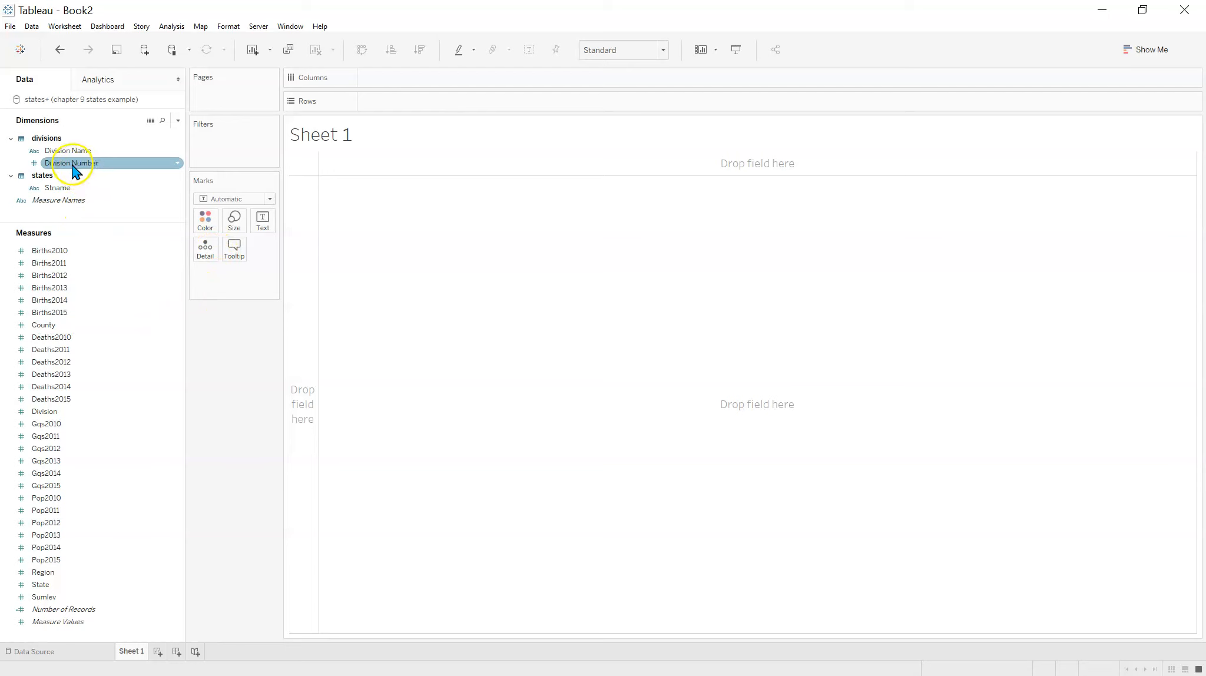
click(69, 152)
click(70, 152)
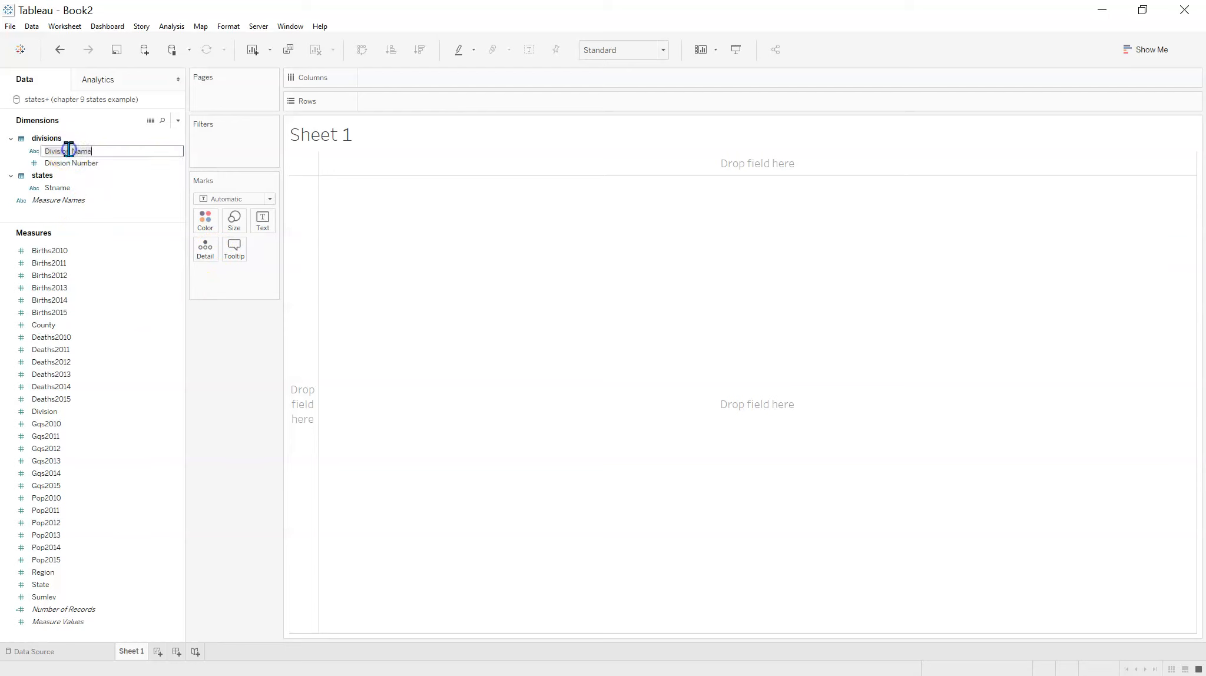
click(109, 127)
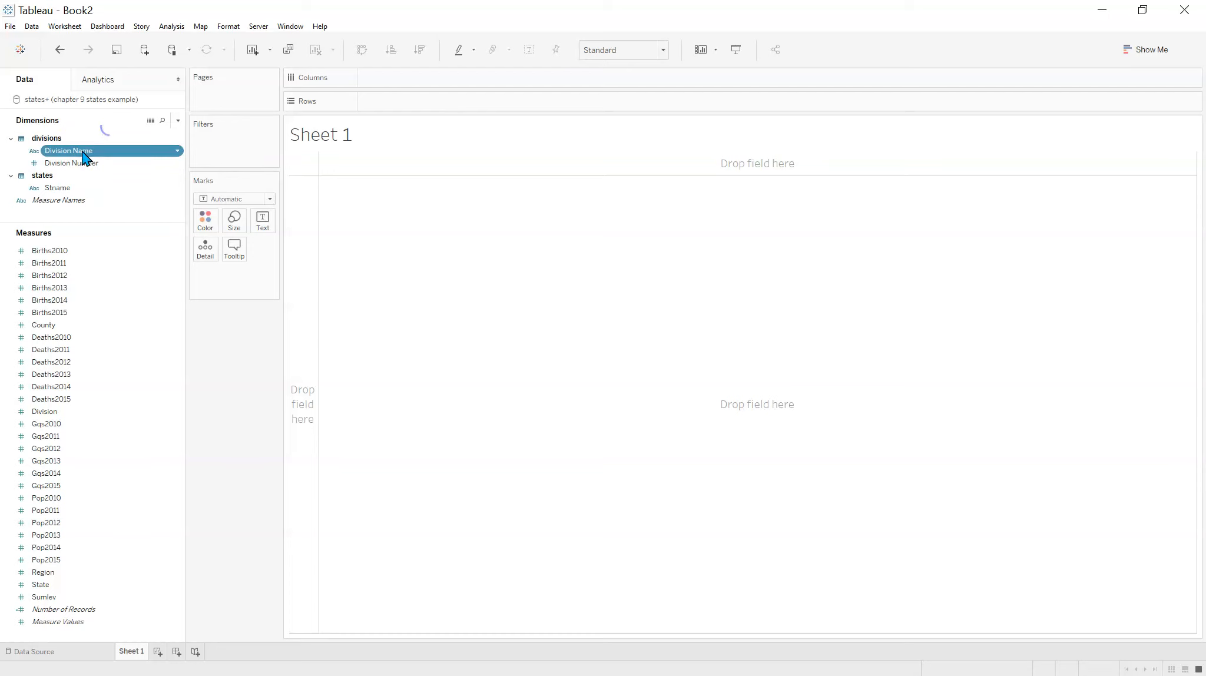
drag(84, 156, 423, 101)
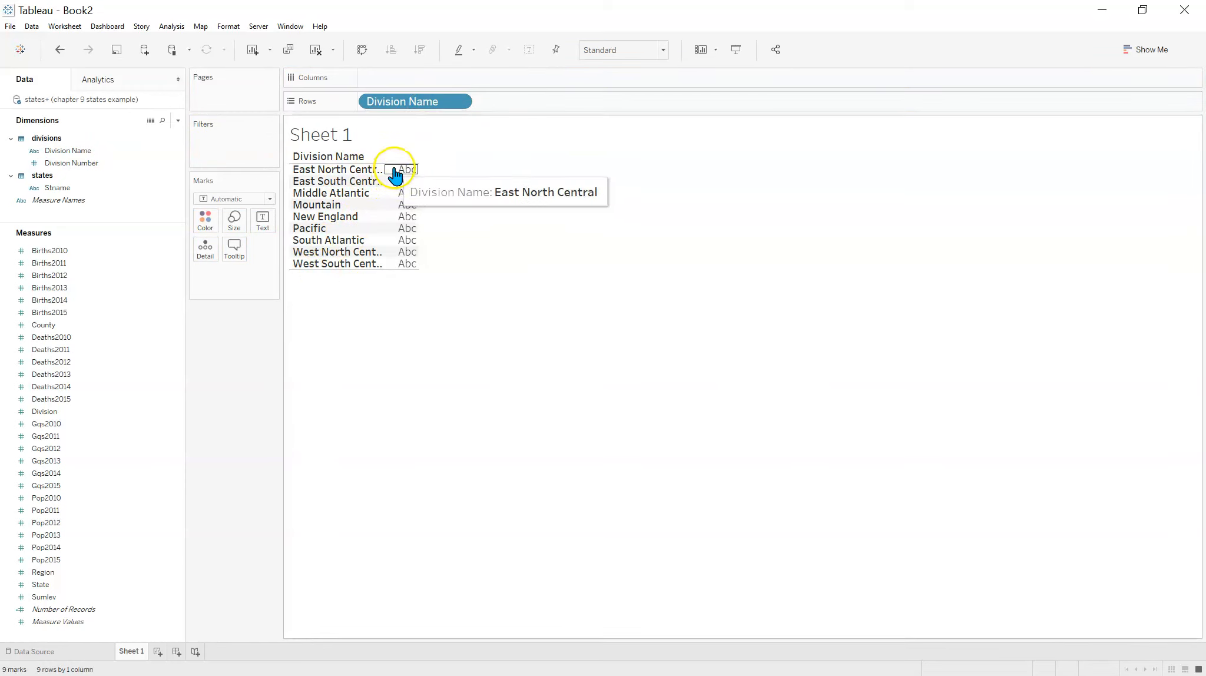
double_click(437, 168)
click(444, 307)
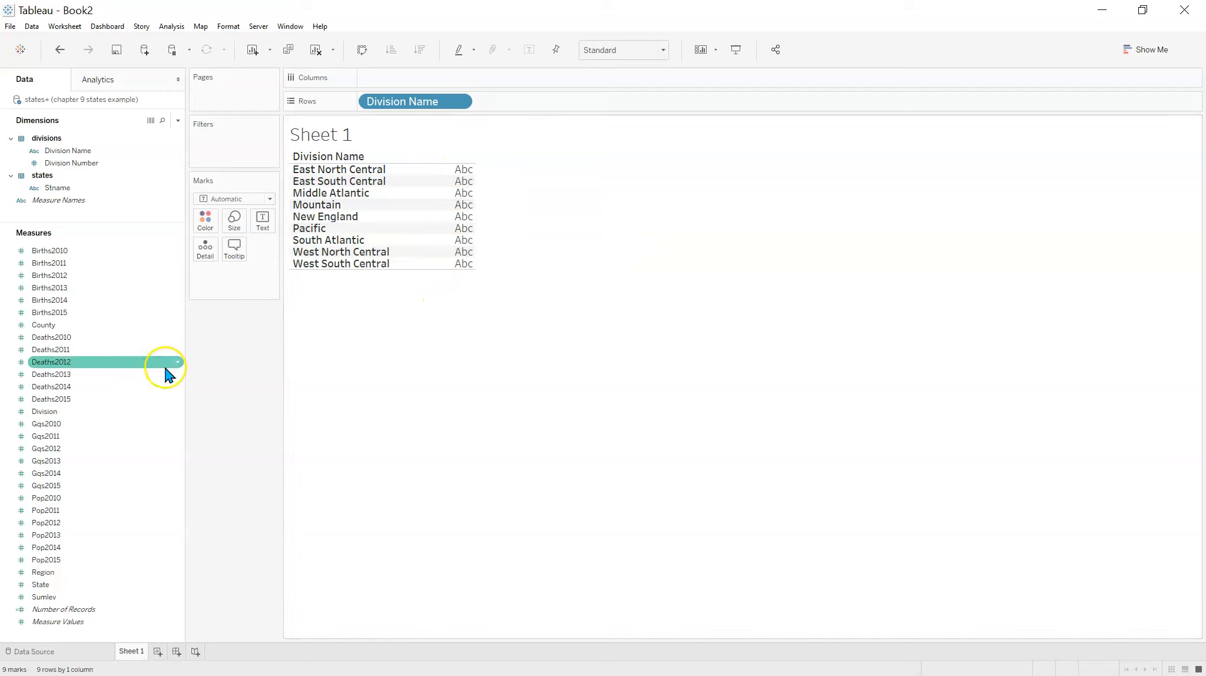
click(154, 424)
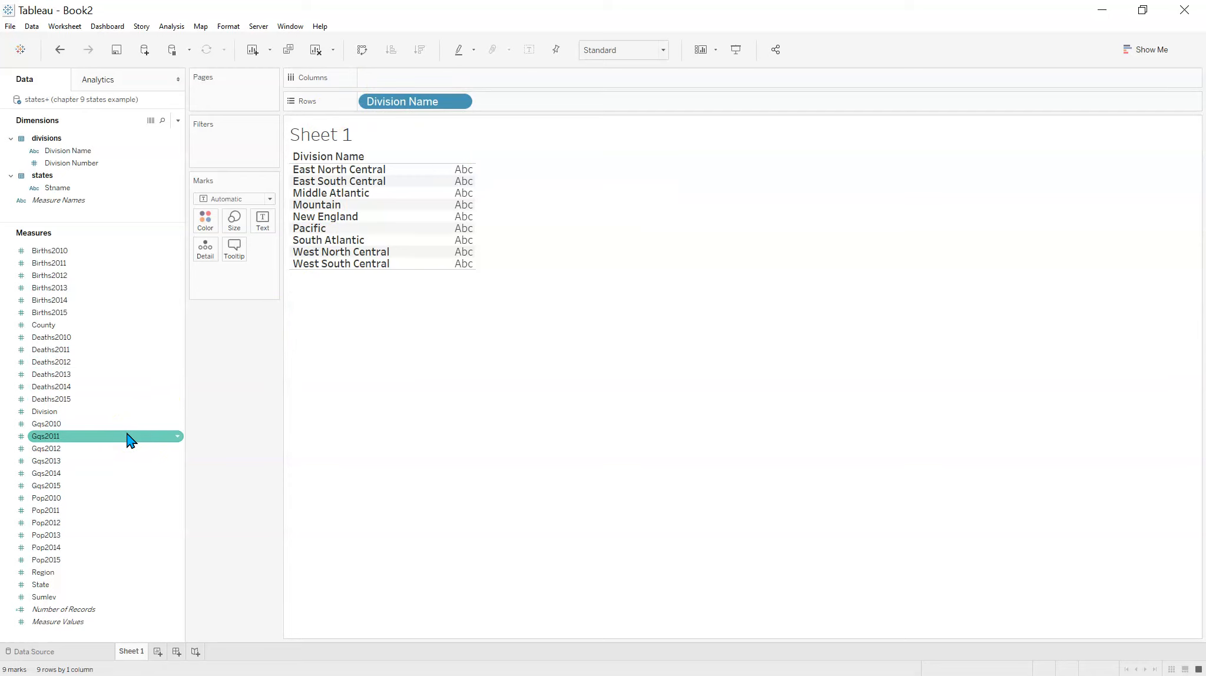
click(87, 415)
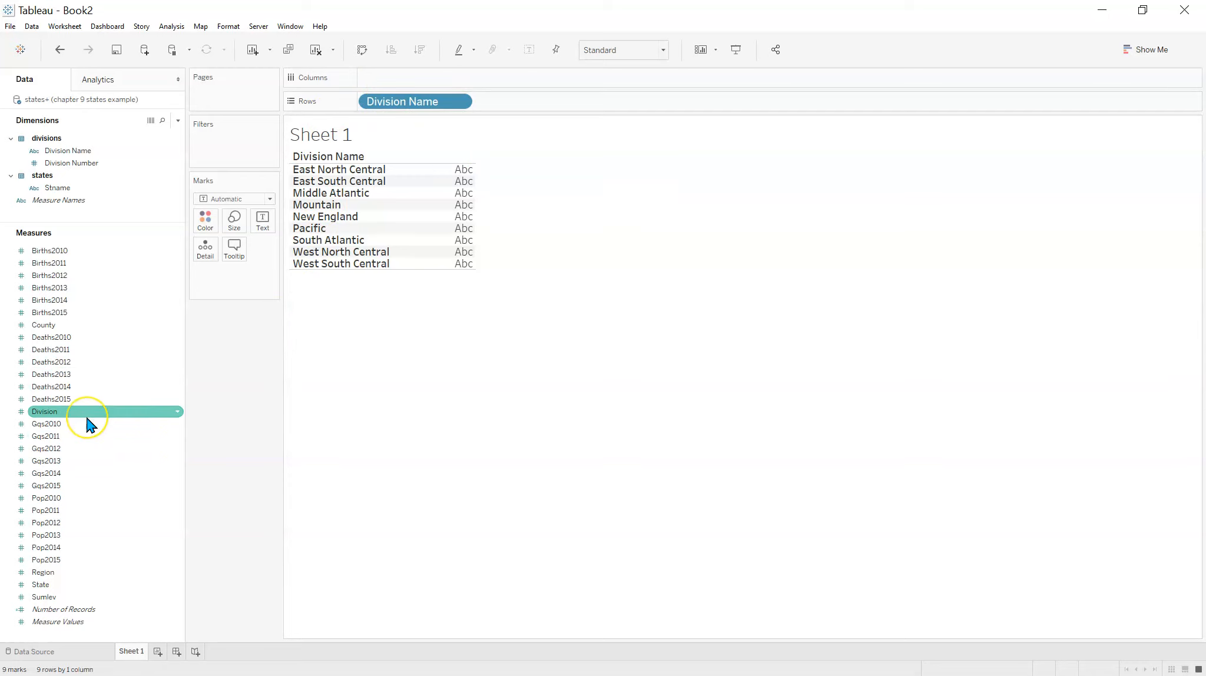
click(66, 387)
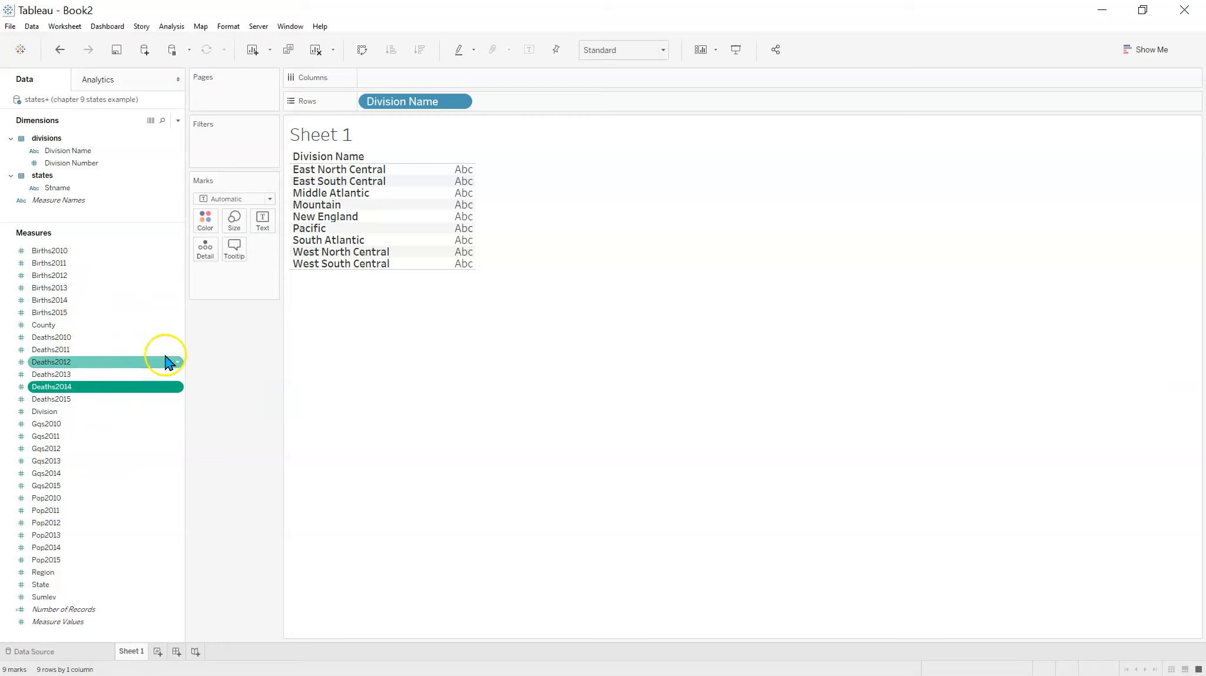
Step: Create a calculated field and name it "Pct Change in Births"
click(172, 27)
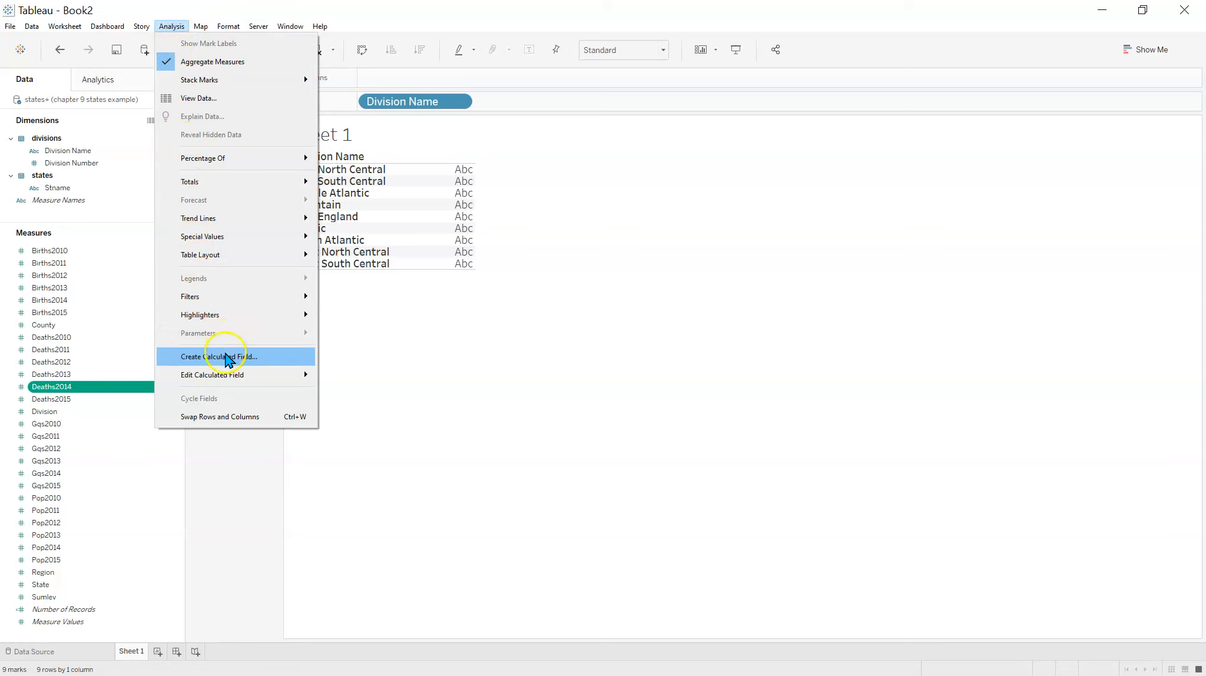
click(227, 356)
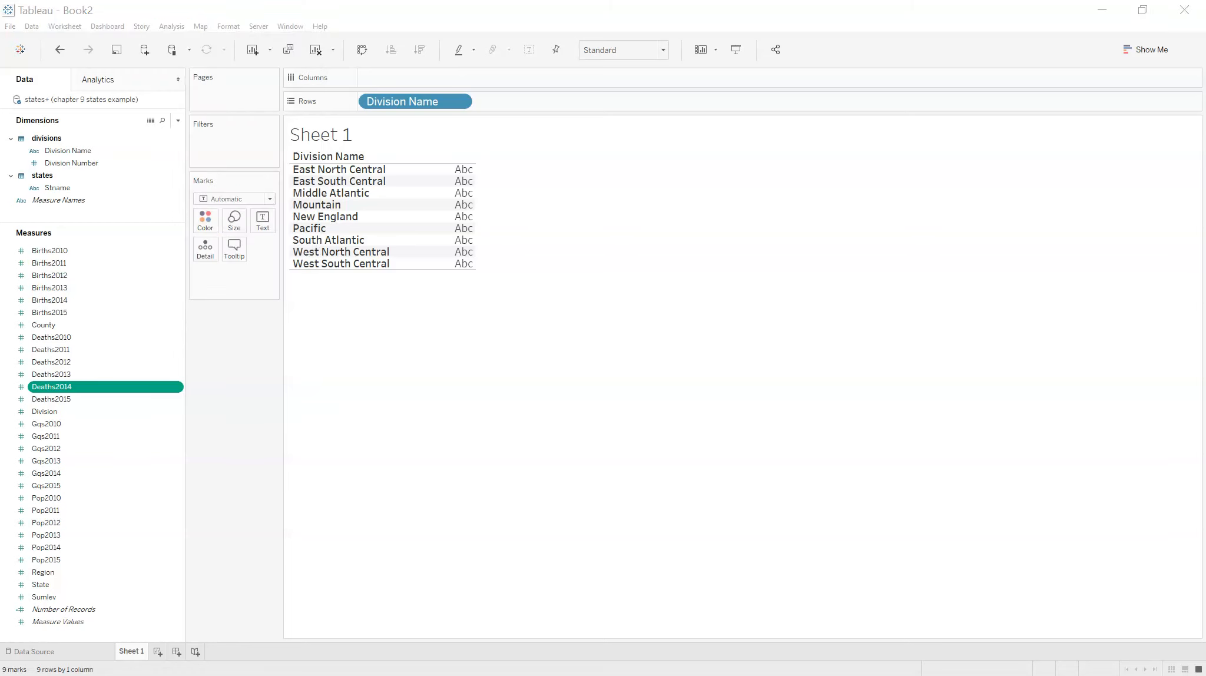
drag(630, 277, 759, 207)
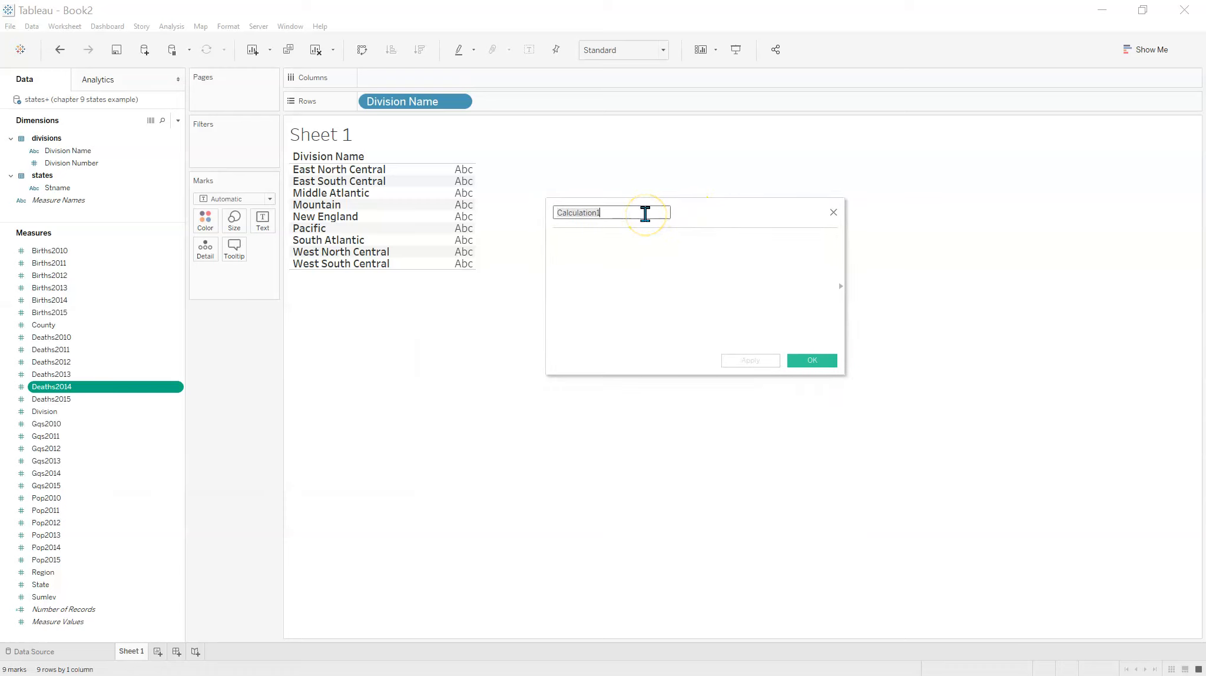
text(Pct Change)
text(in Birth R)
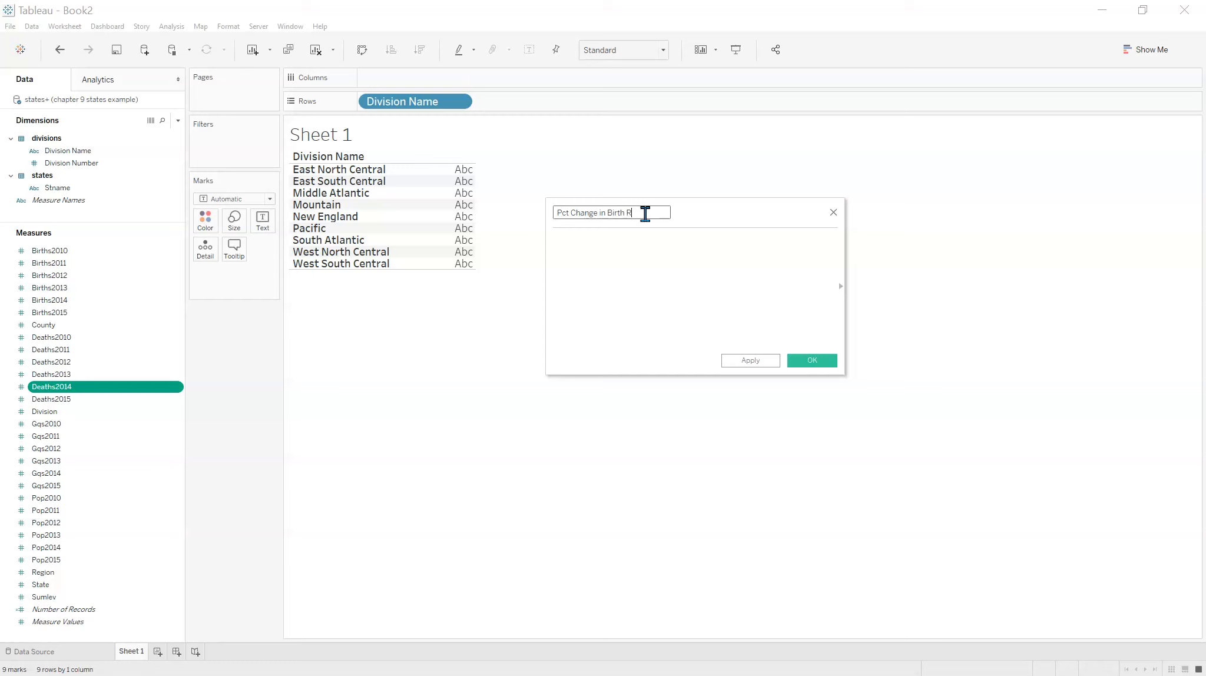
key(BackSpace)
text(s)
Step: Begin the calculated field's formula with an opening parenthesis and the suggested field: ([Births2015]
click(650, 265)
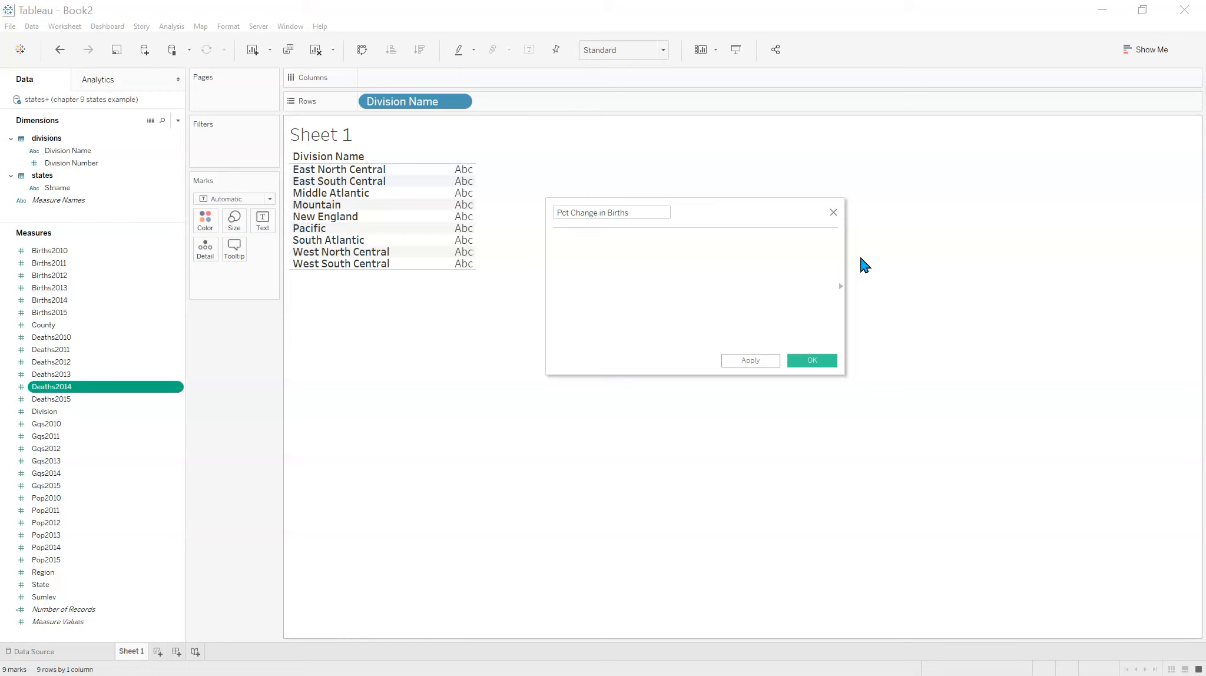
text(([Bi)
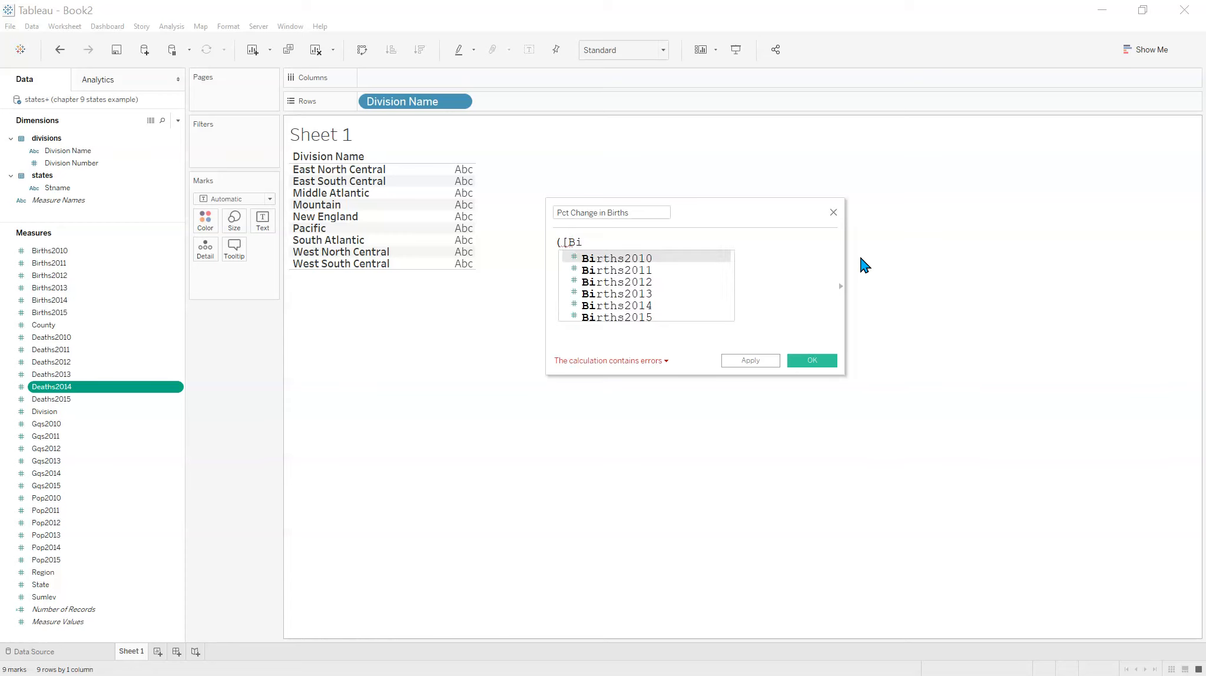
double_click(617, 317)
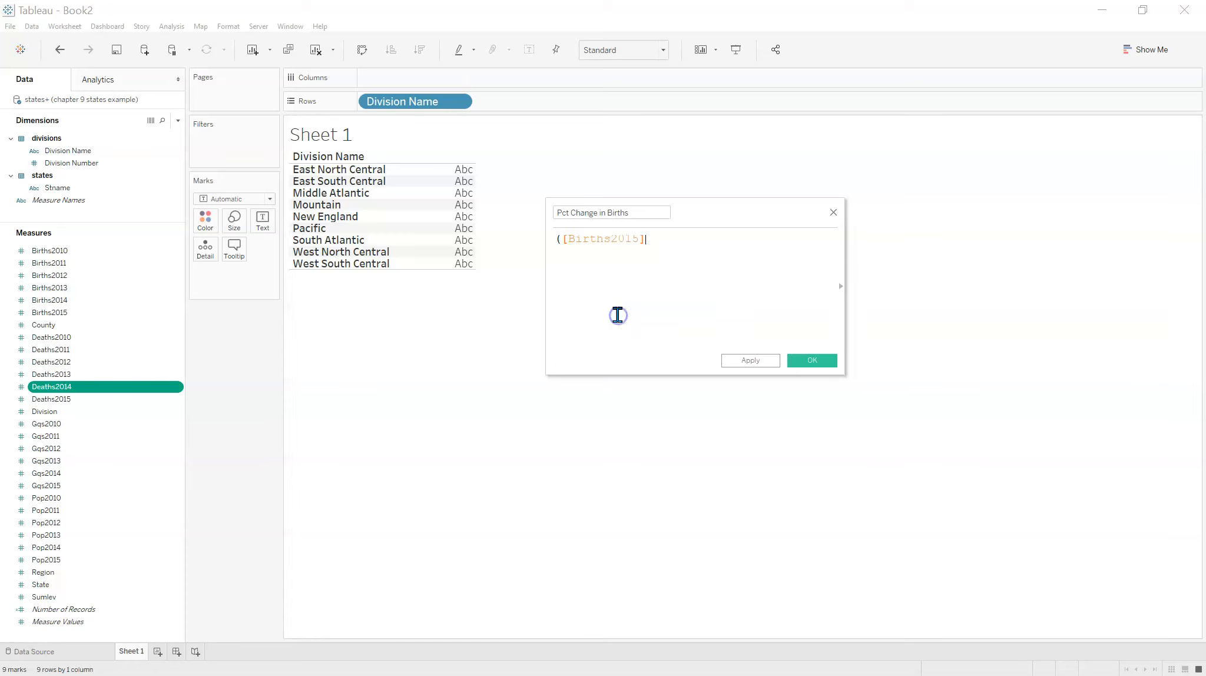
text(-[)
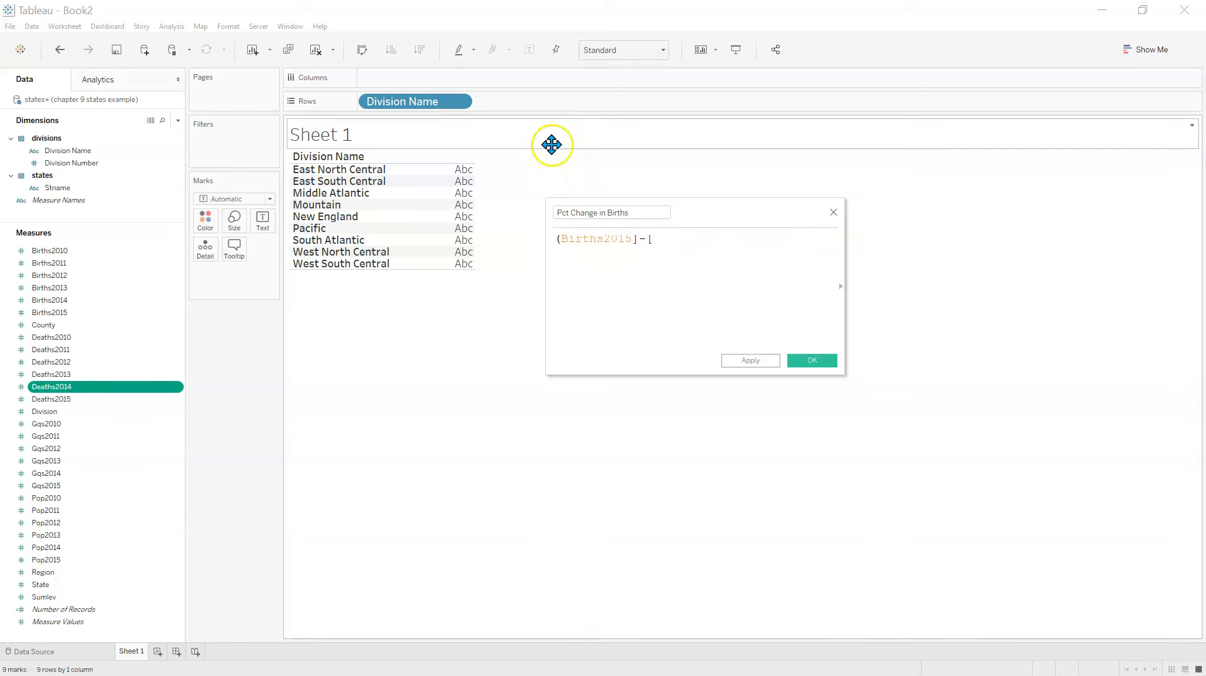
click(668, 241)
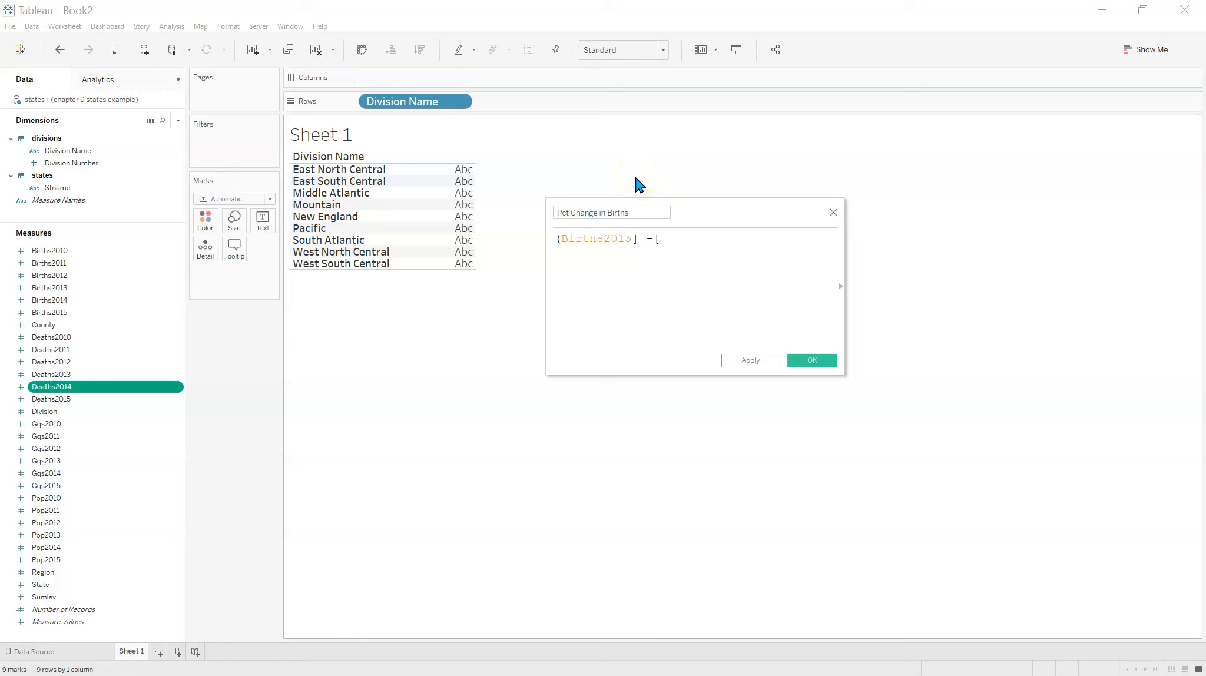
key(Delete)
key(Delete)
text(-)
key(BackSpace)
key(BackSpace)
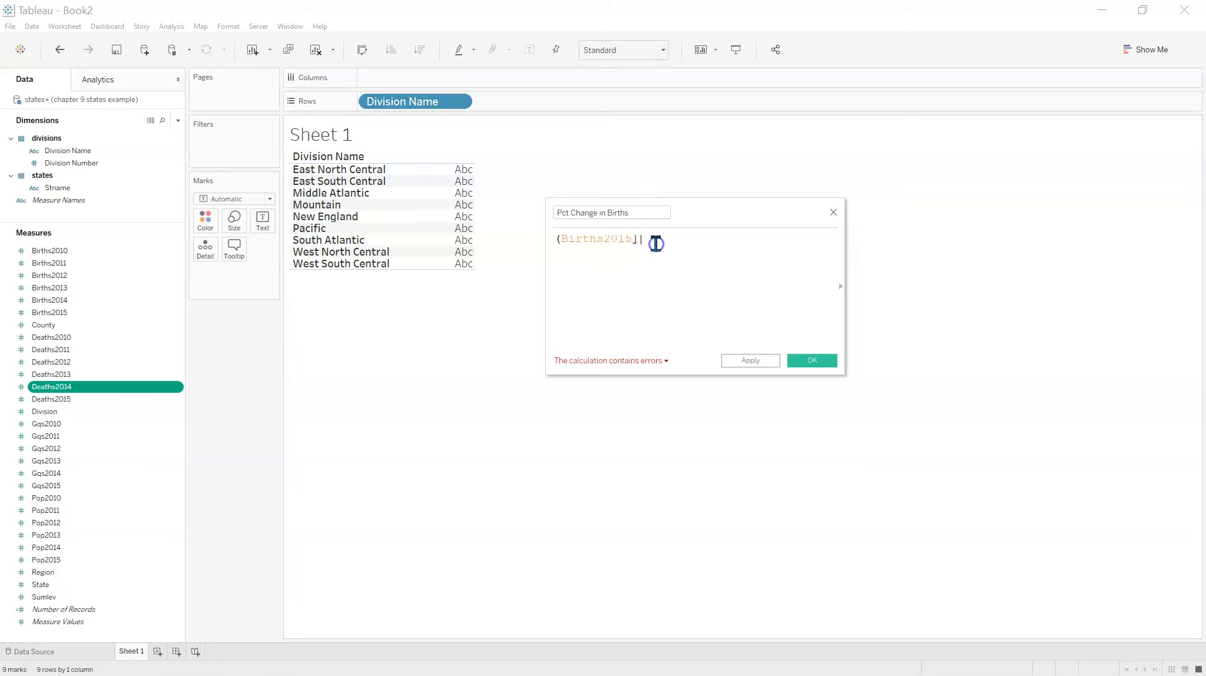
key(BackSpace)
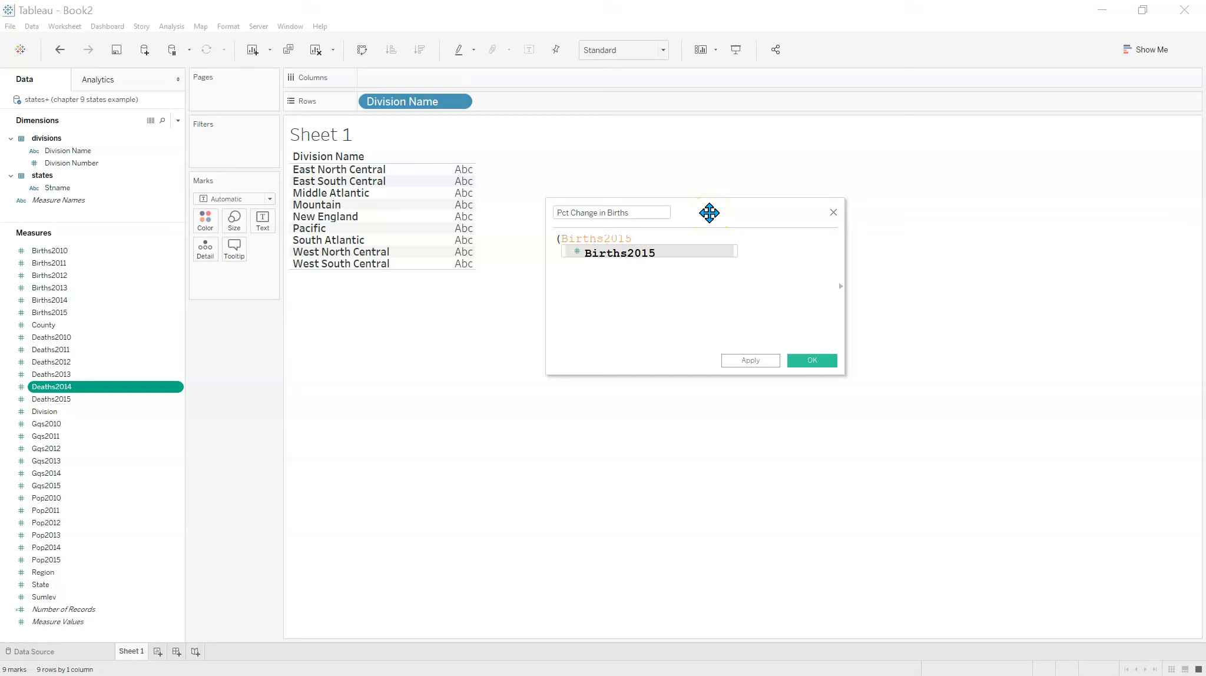
text(]-)
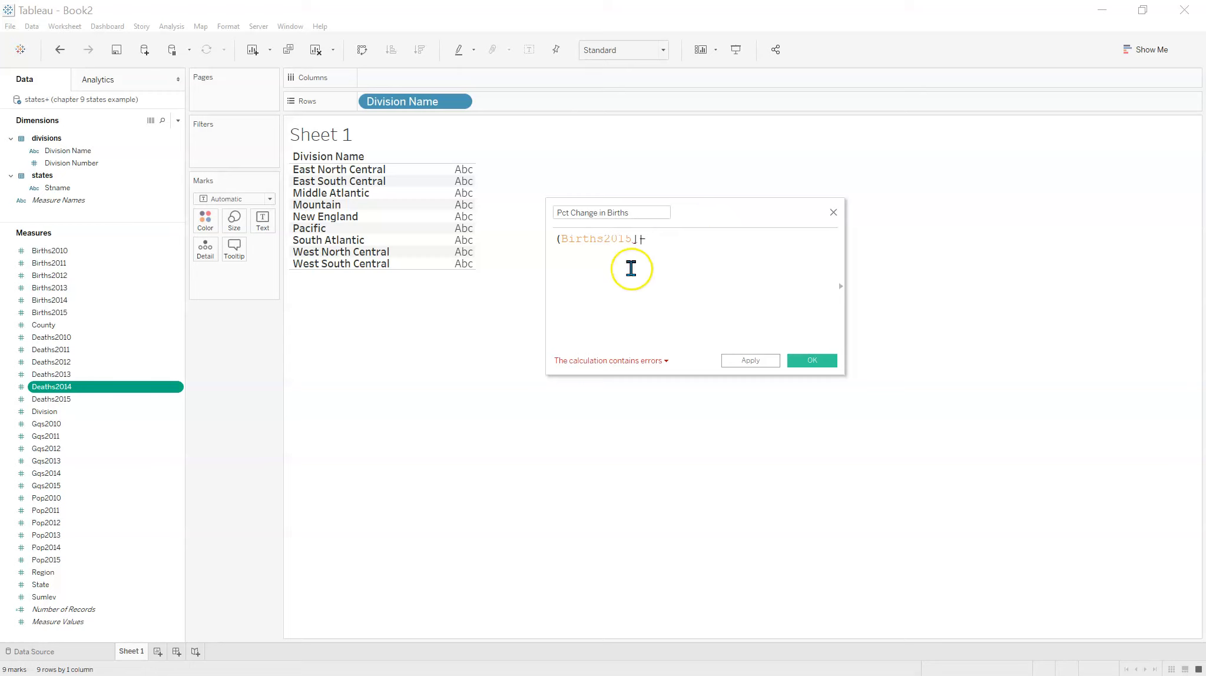
click(558, 237)
click(561, 238)
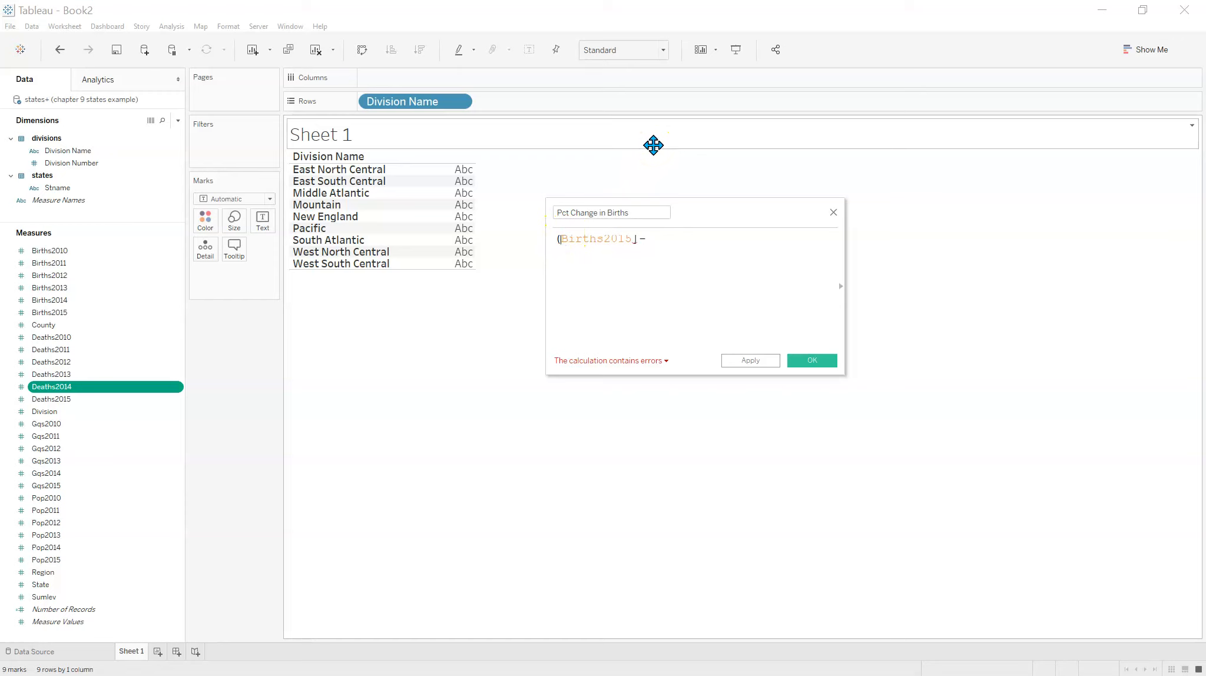
text([)
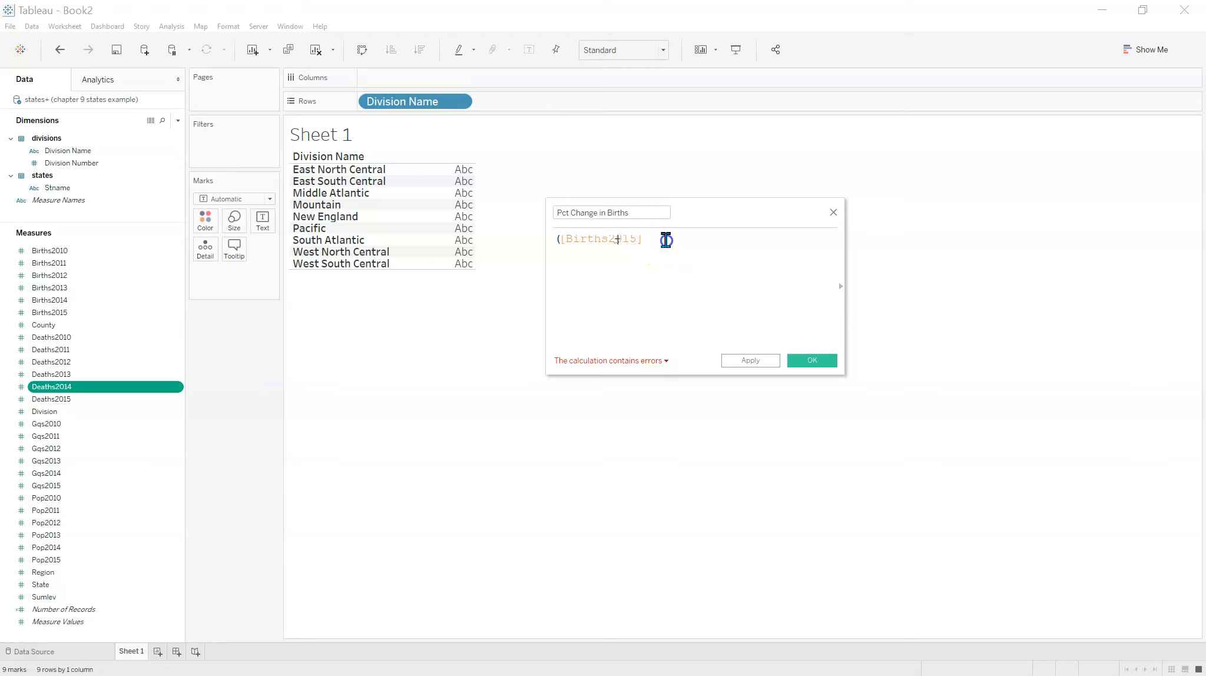
Step: Clear the faulty formula text from the Pct Change in Births calculation, including stray brackets and parentheses
drag(666, 240, 530, 235)
key(BackSpace)
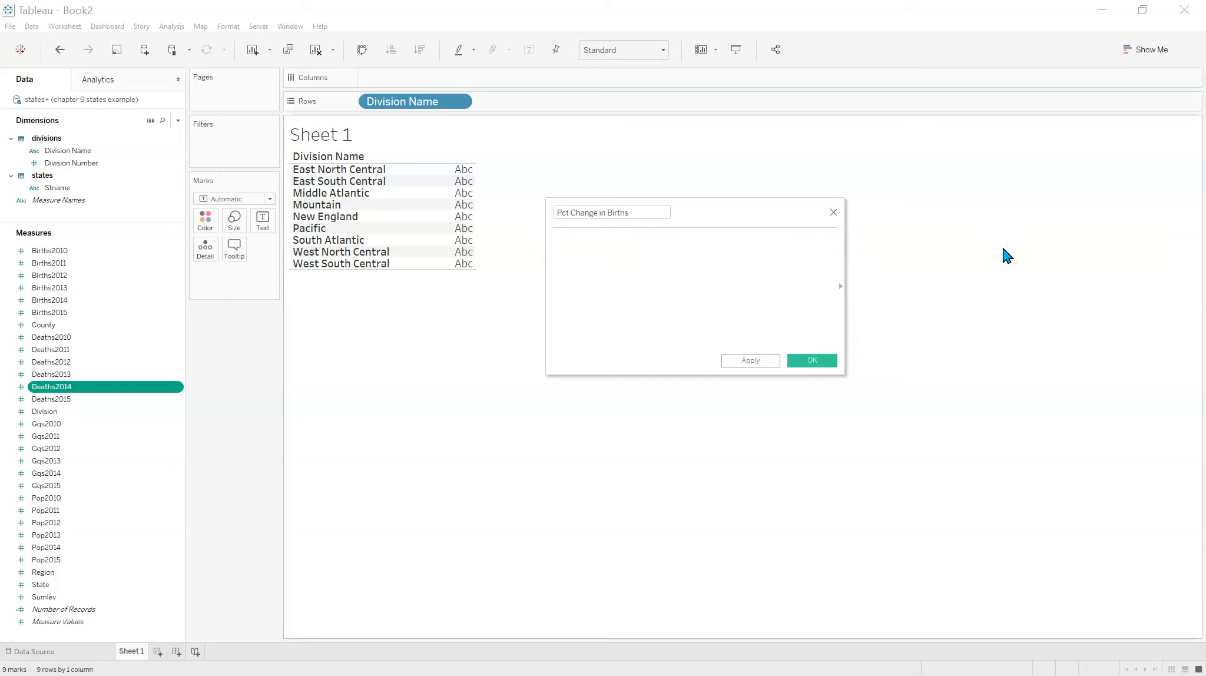
text(()
key(BackSpace)
text([)
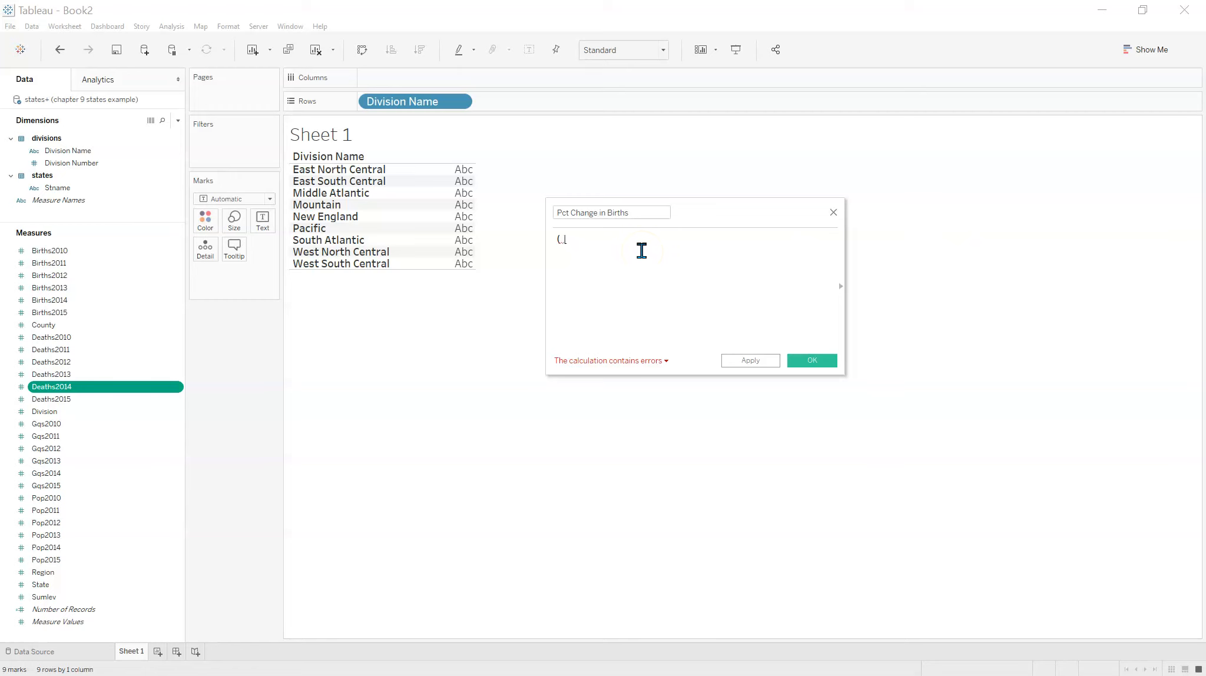
key(BackSpace)
key(Left)
key(Delete)
text(()
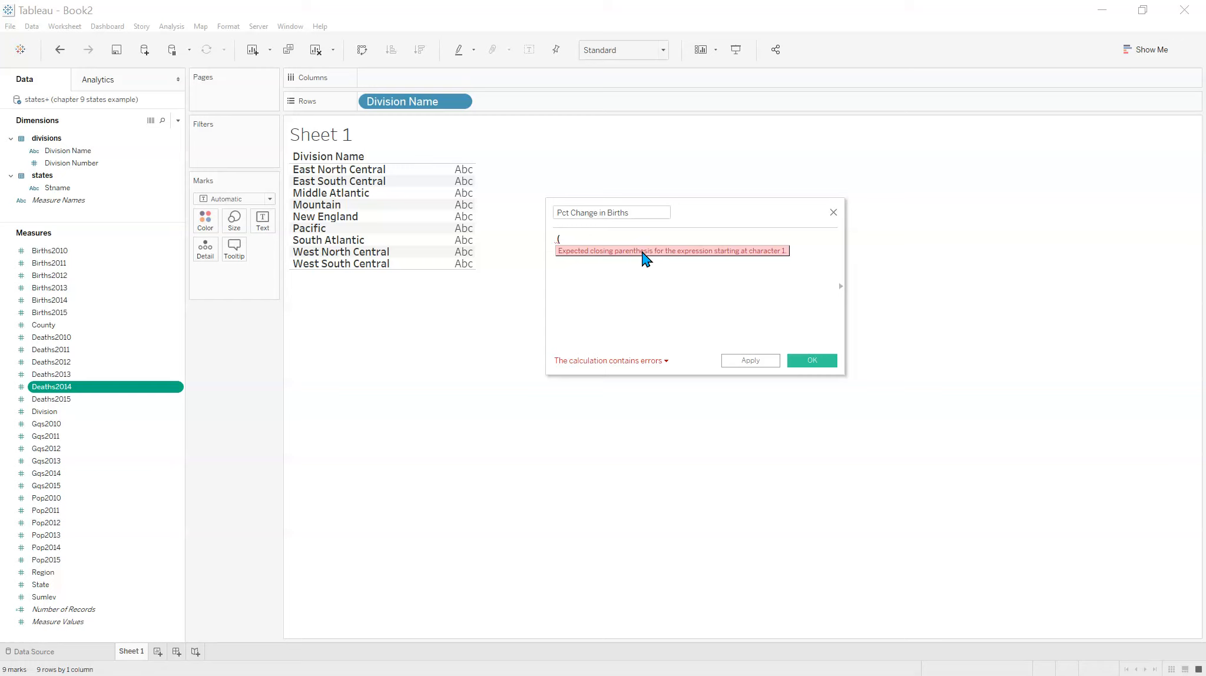
key(BackSpace)
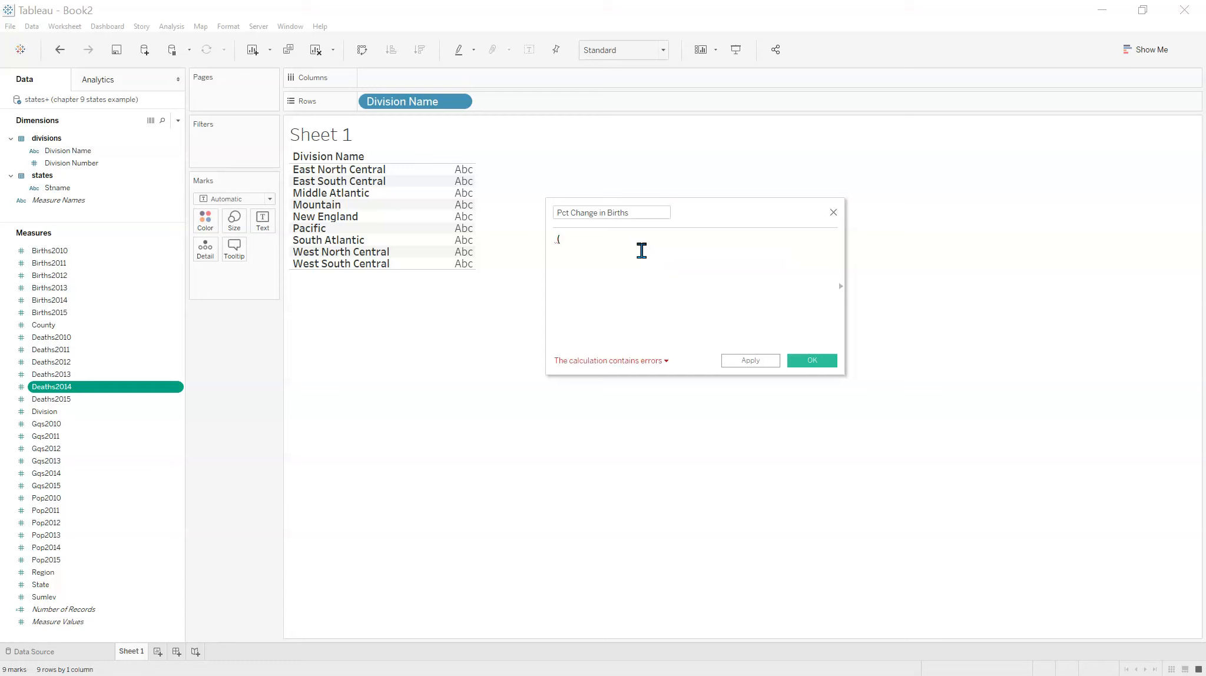
Step: Enter the formula ([Births2015]-[Births2010])/[Births2010] for the calculated field and save it
text(( [B)
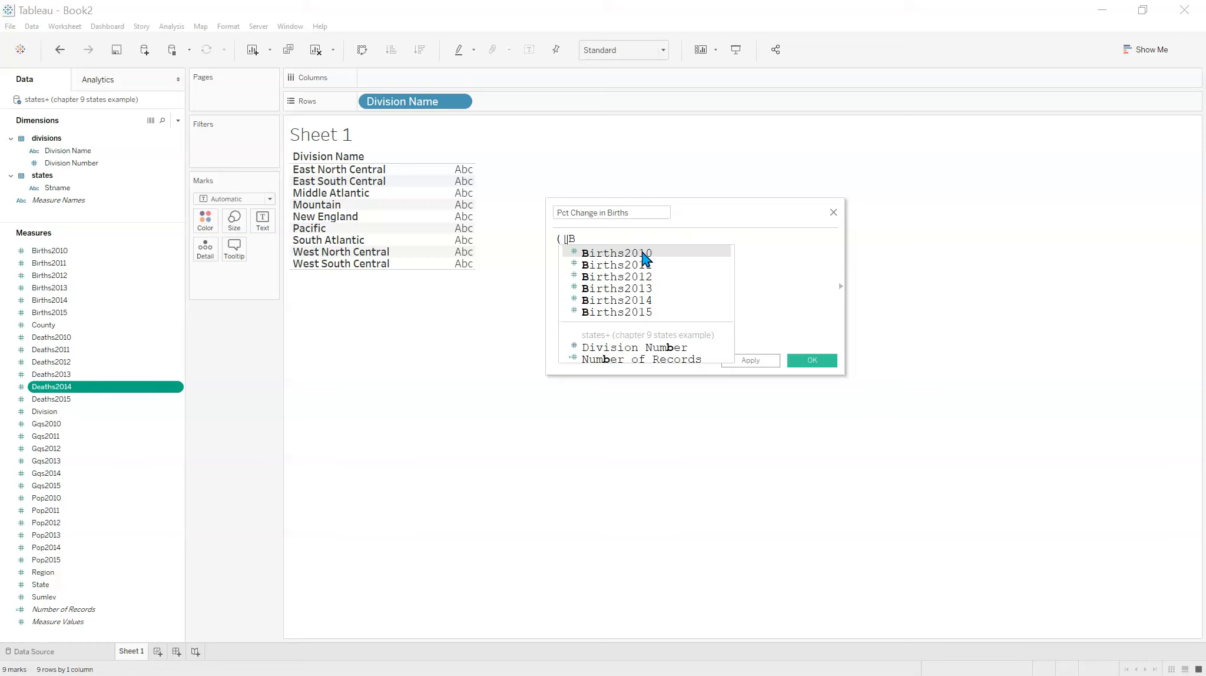
click(629, 311)
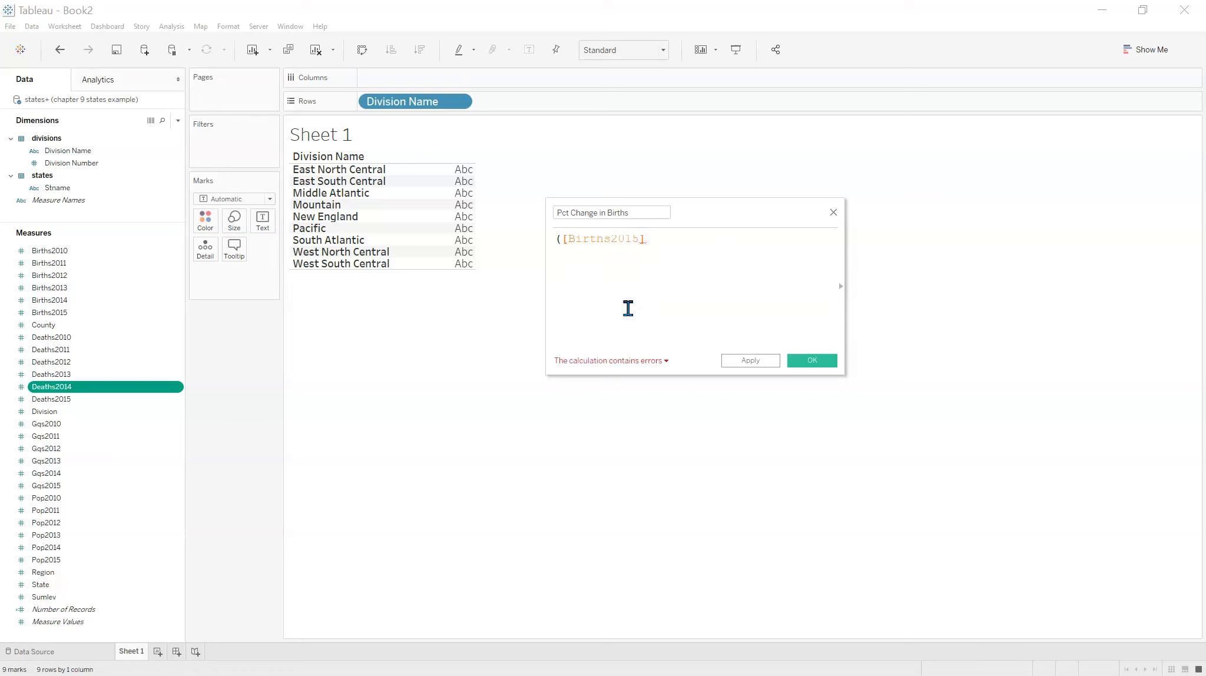
text(-[B)
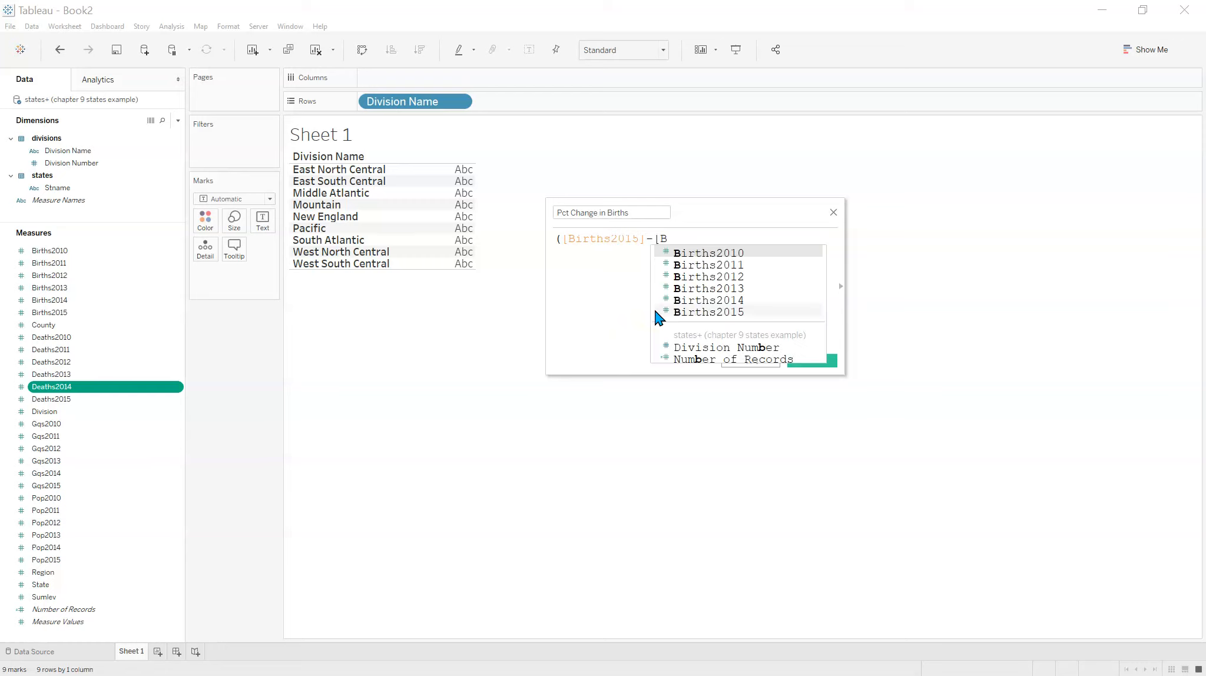
click(727, 253)
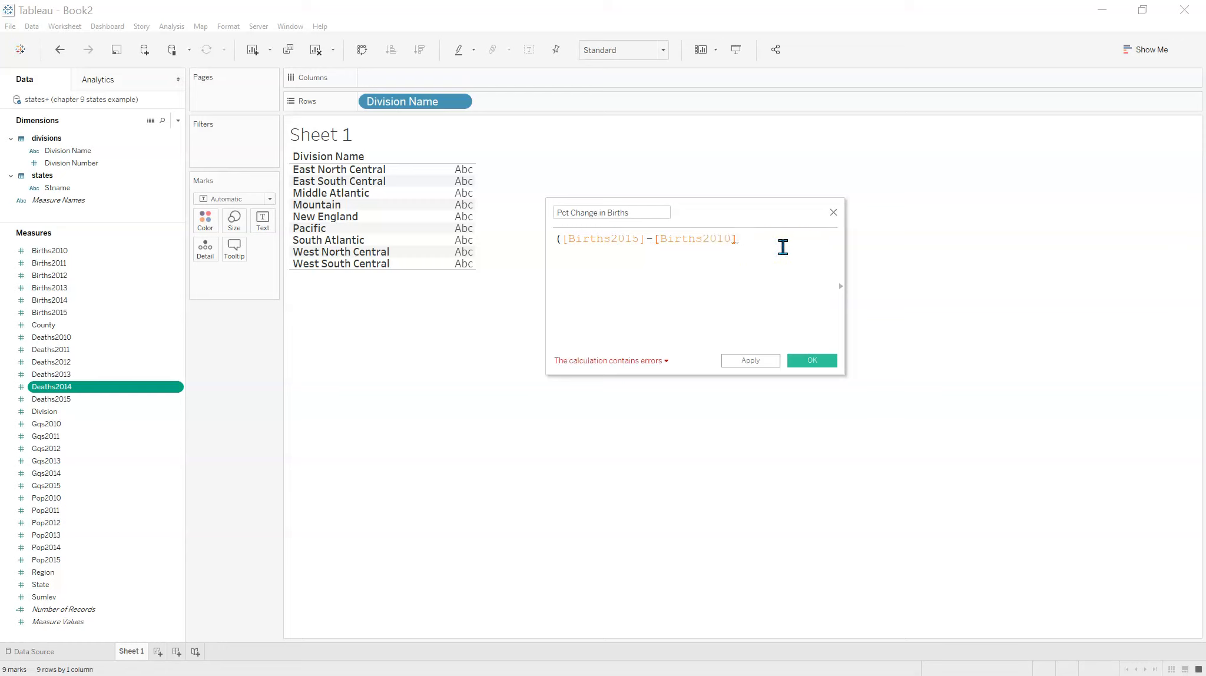
text()/[B)
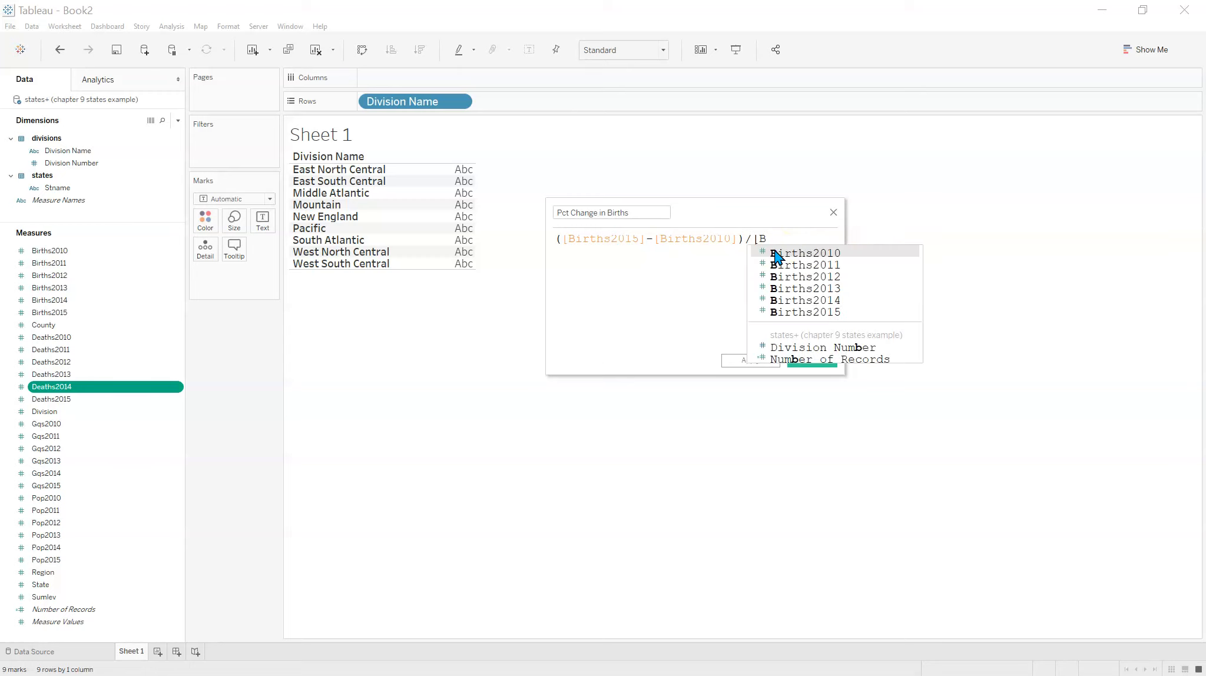
text(i)
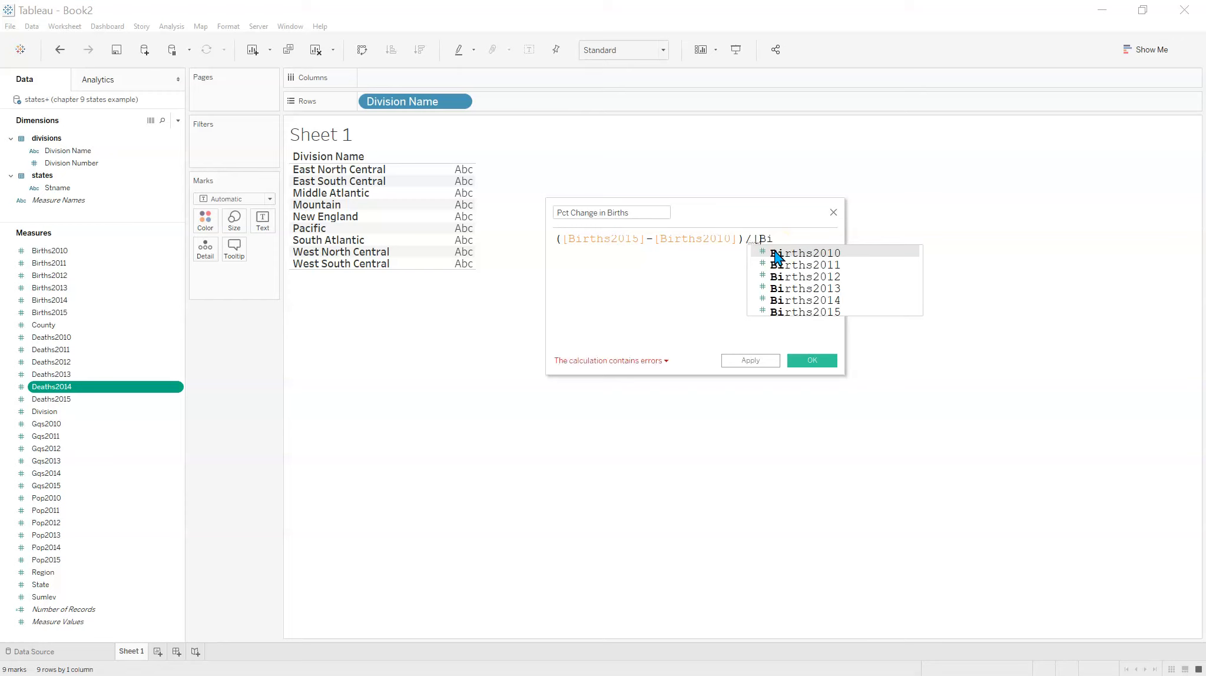
click(776, 255)
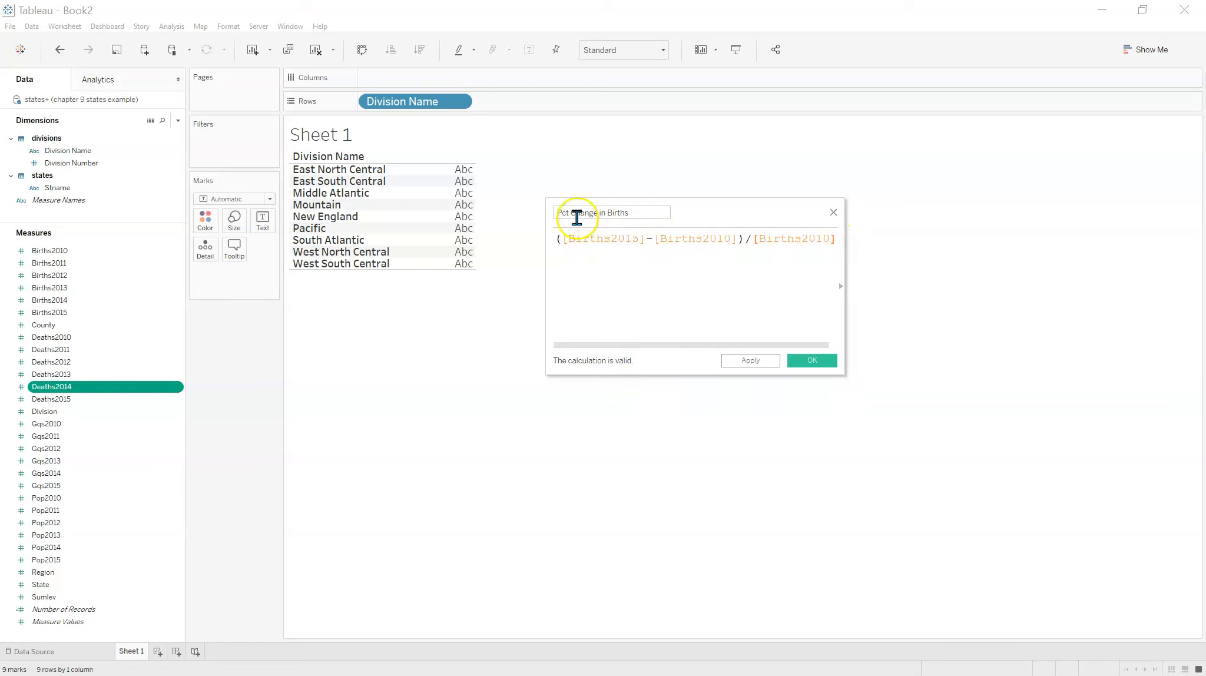
click(812, 361)
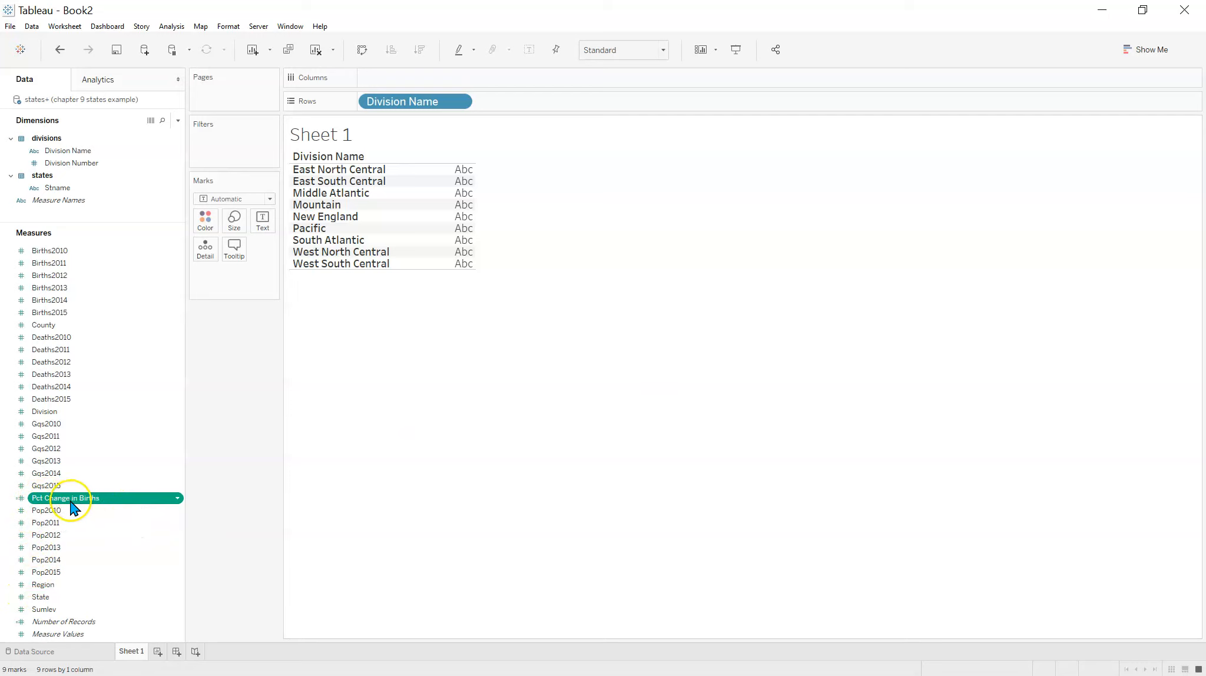
Step: Show the average of Pct Change in Births as a text value for each division in the table
drag(53, 505, 199, 280)
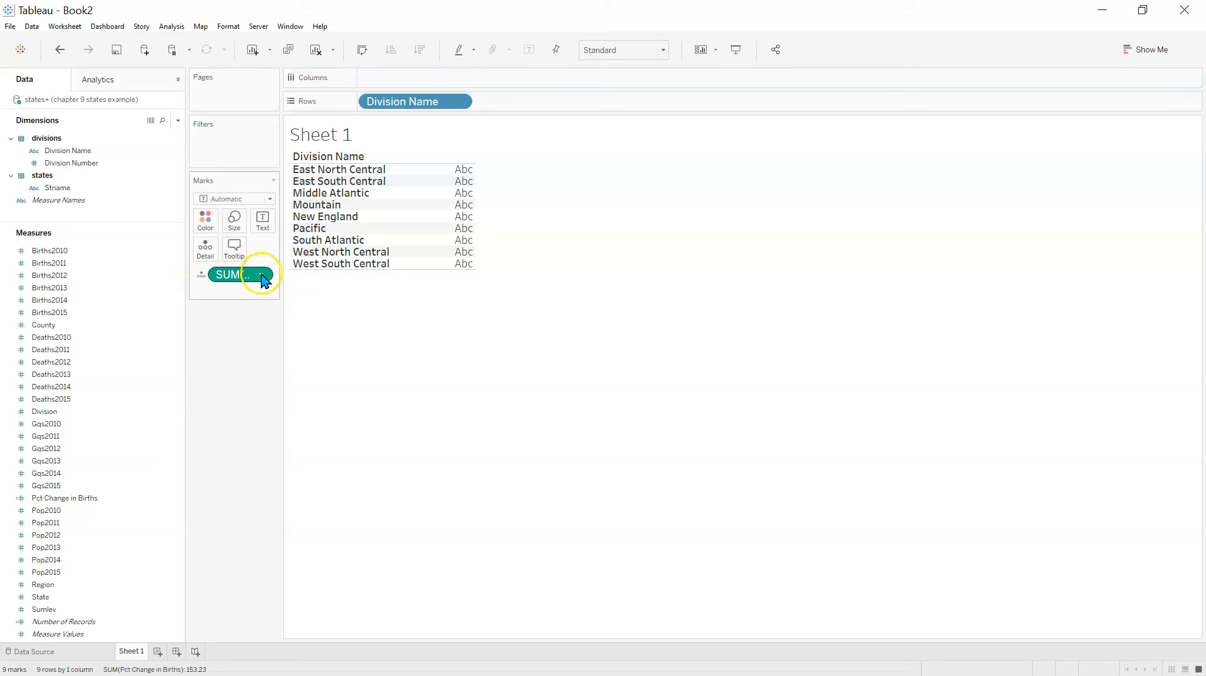
click(260, 275)
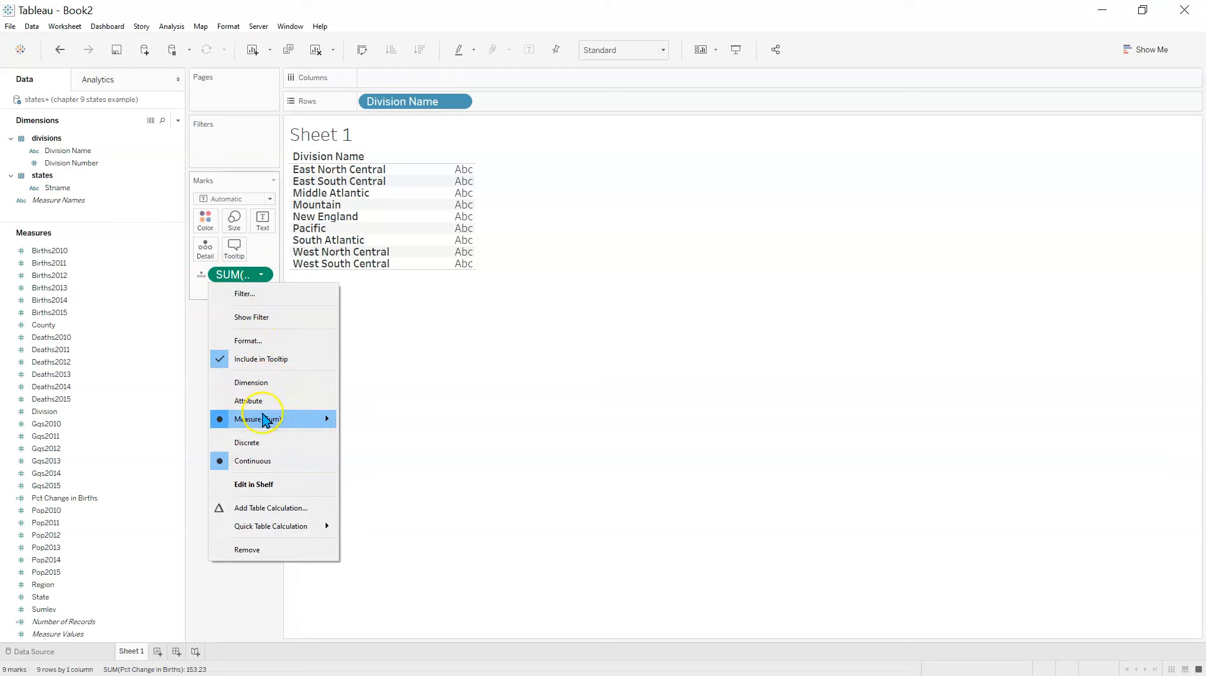
mouse_move(262, 422)
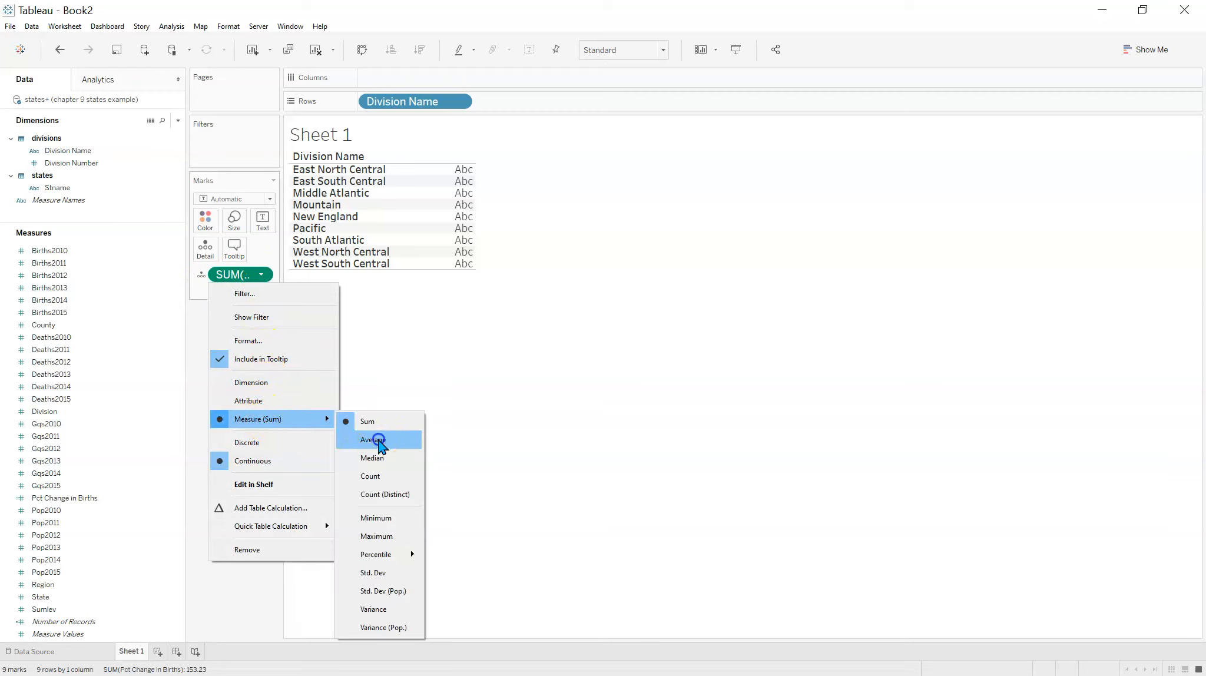
click(377, 440)
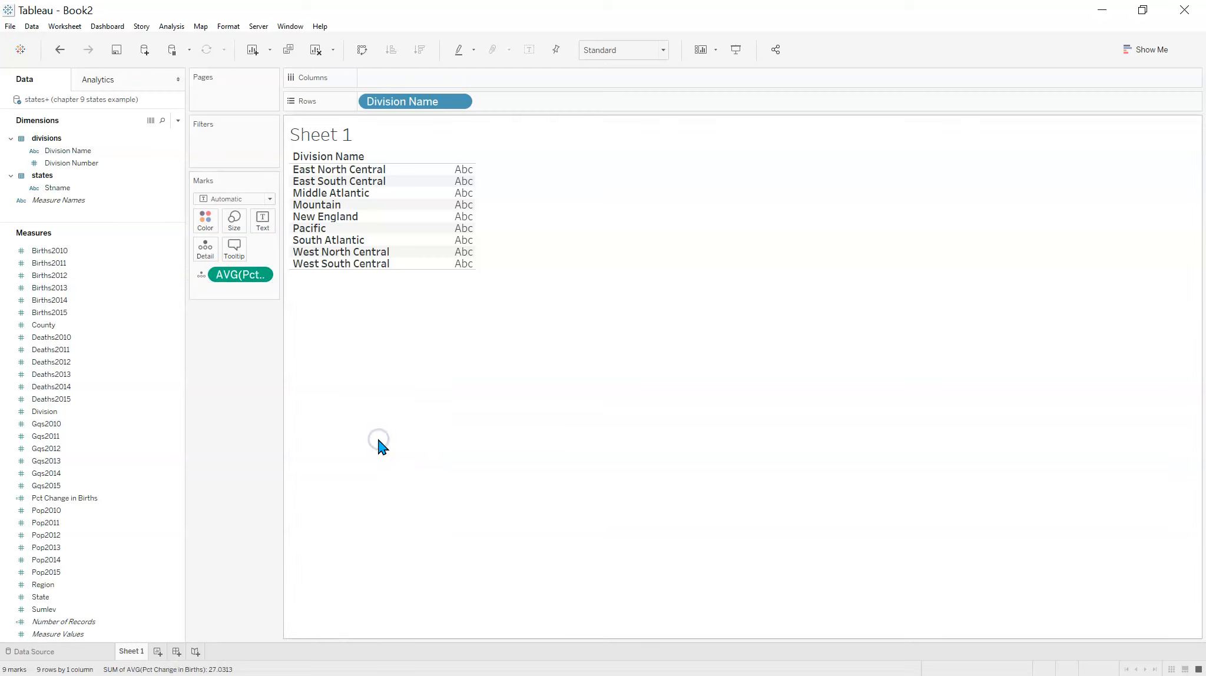
click(201, 279)
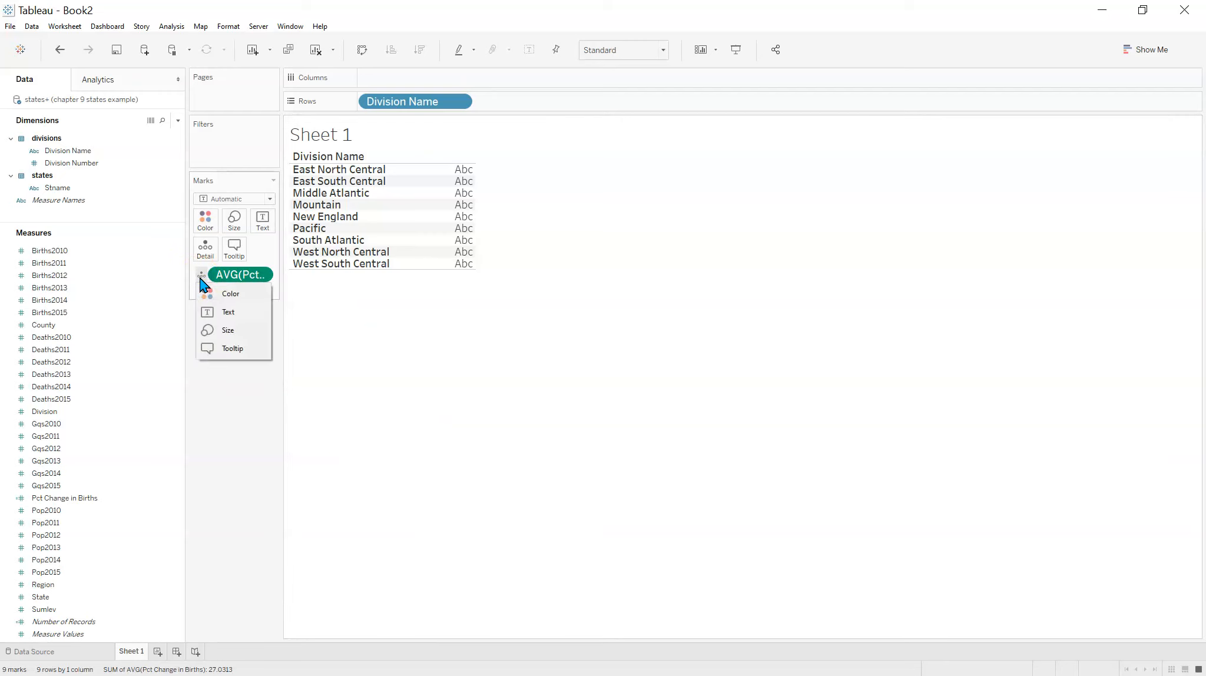
click(208, 317)
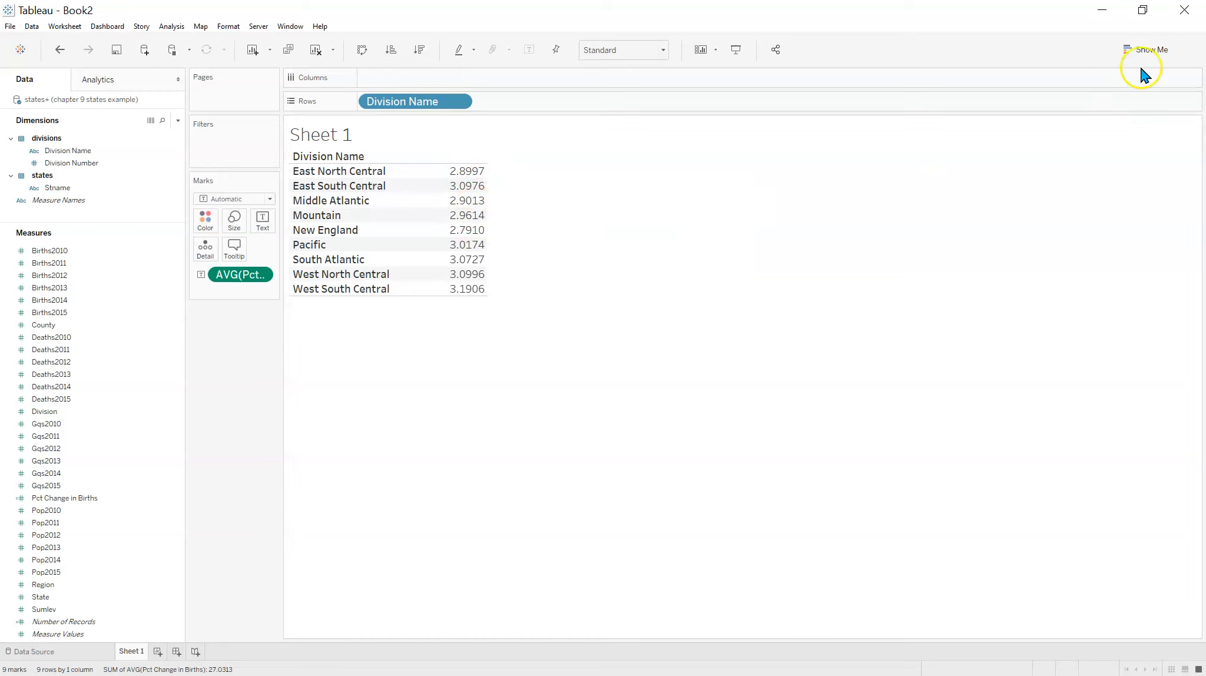
Step: Try the division table as a horizontal bar chart, then undo the chart change
click(1152, 53)
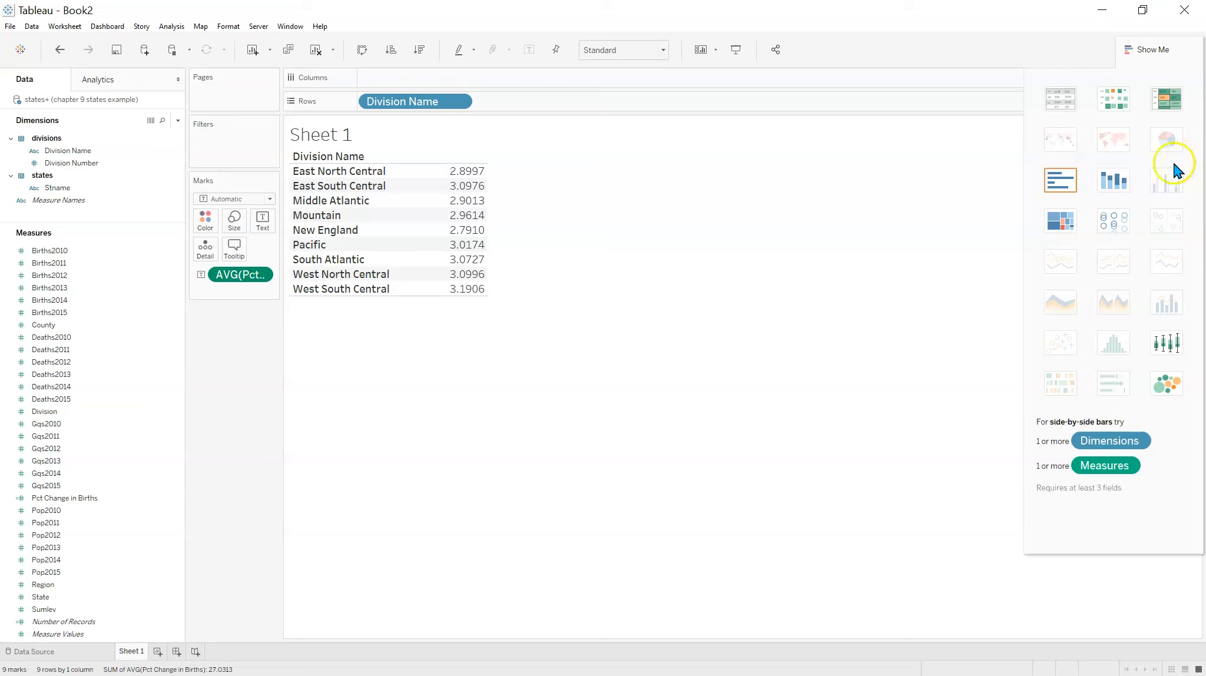
click(1063, 187)
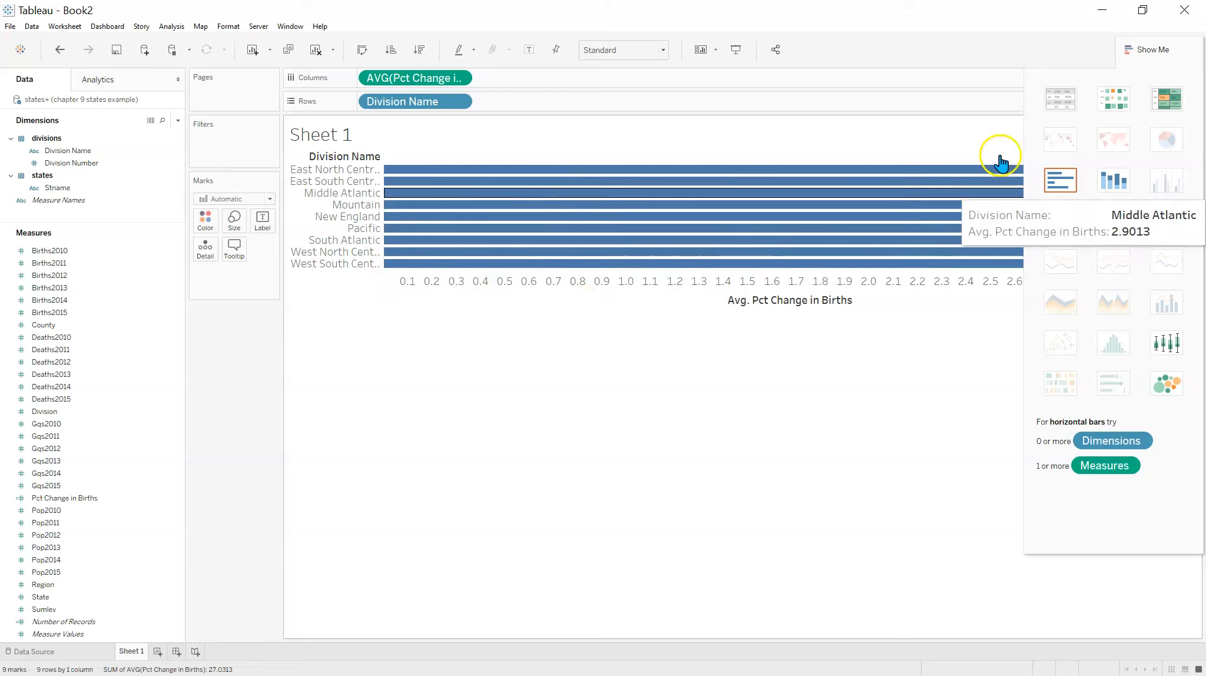
click(1152, 52)
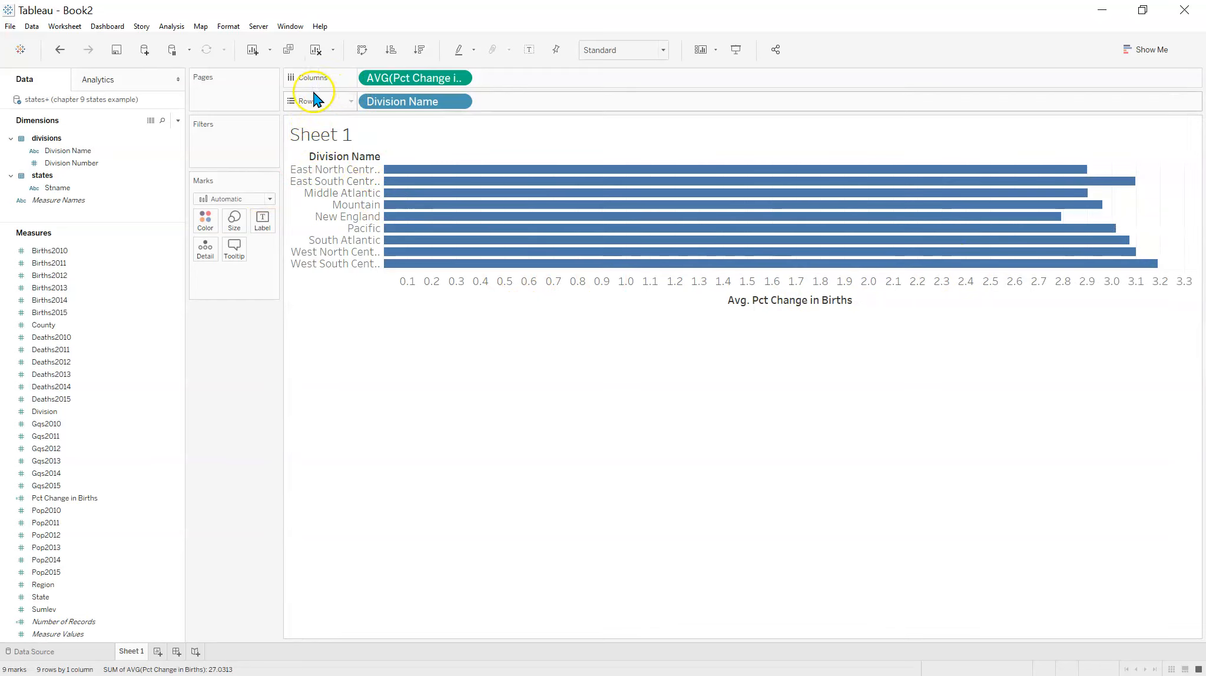
click(59, 51)
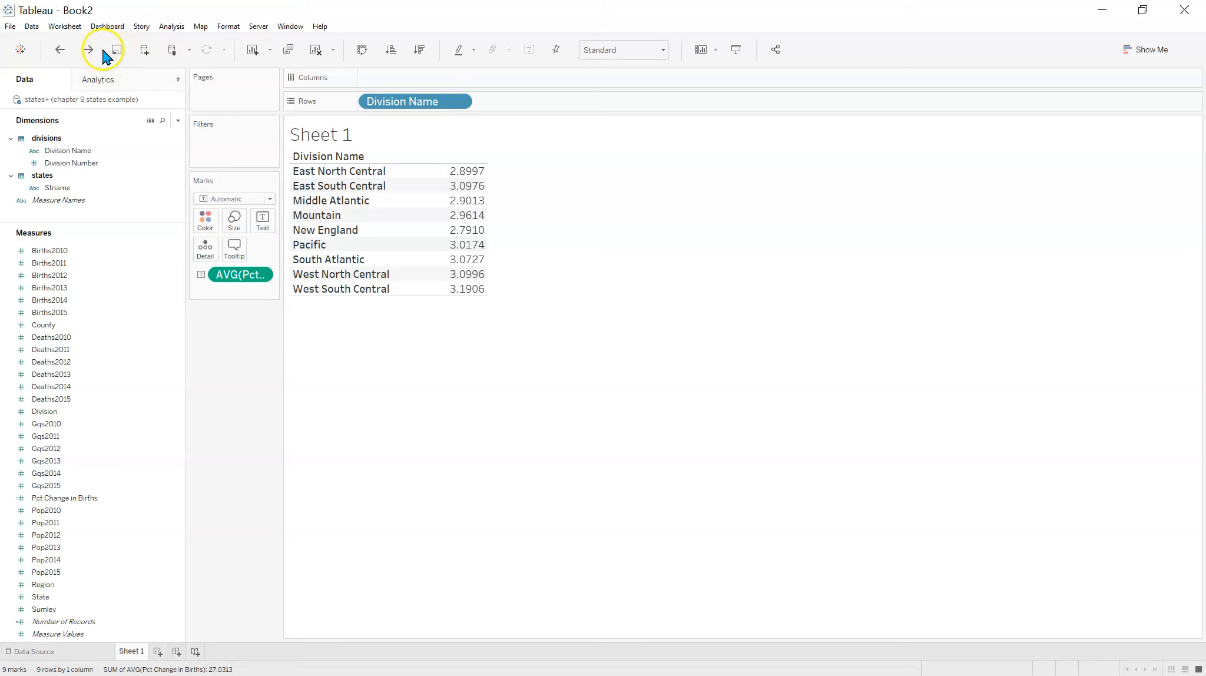
Step: Change the sheet title to "Percent Change in Births" and make it bold
right_click(328, 136)
click(363, 143)
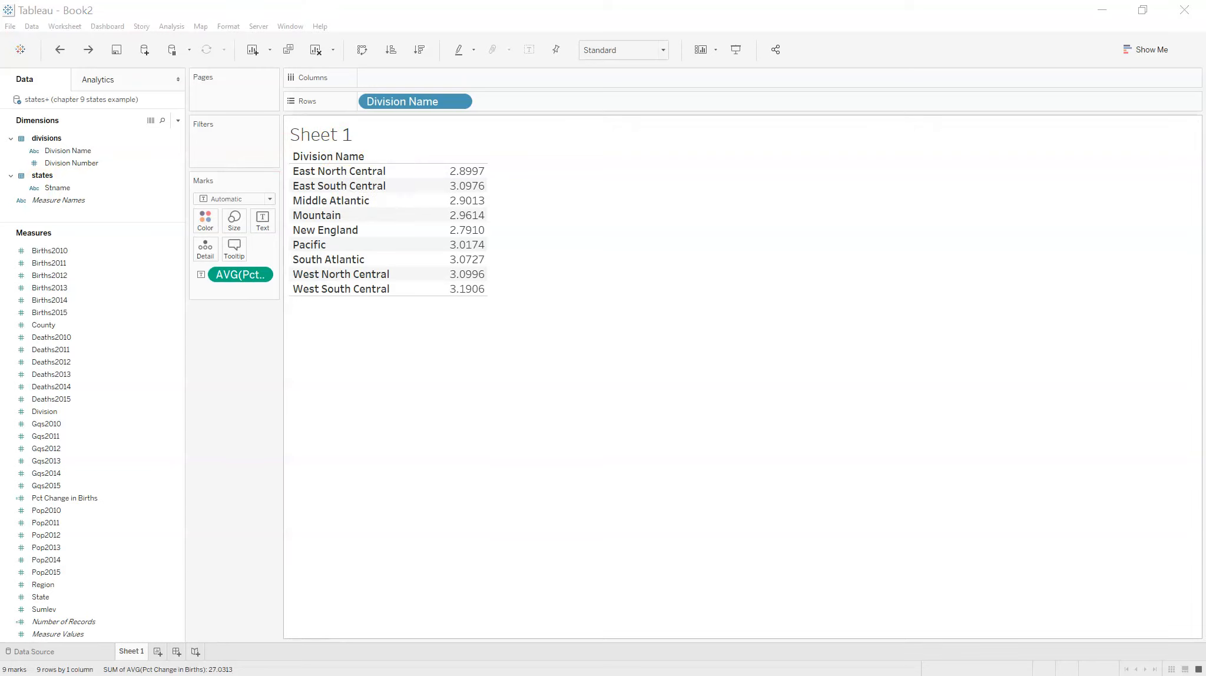
drag(528, 265, 545, 261)
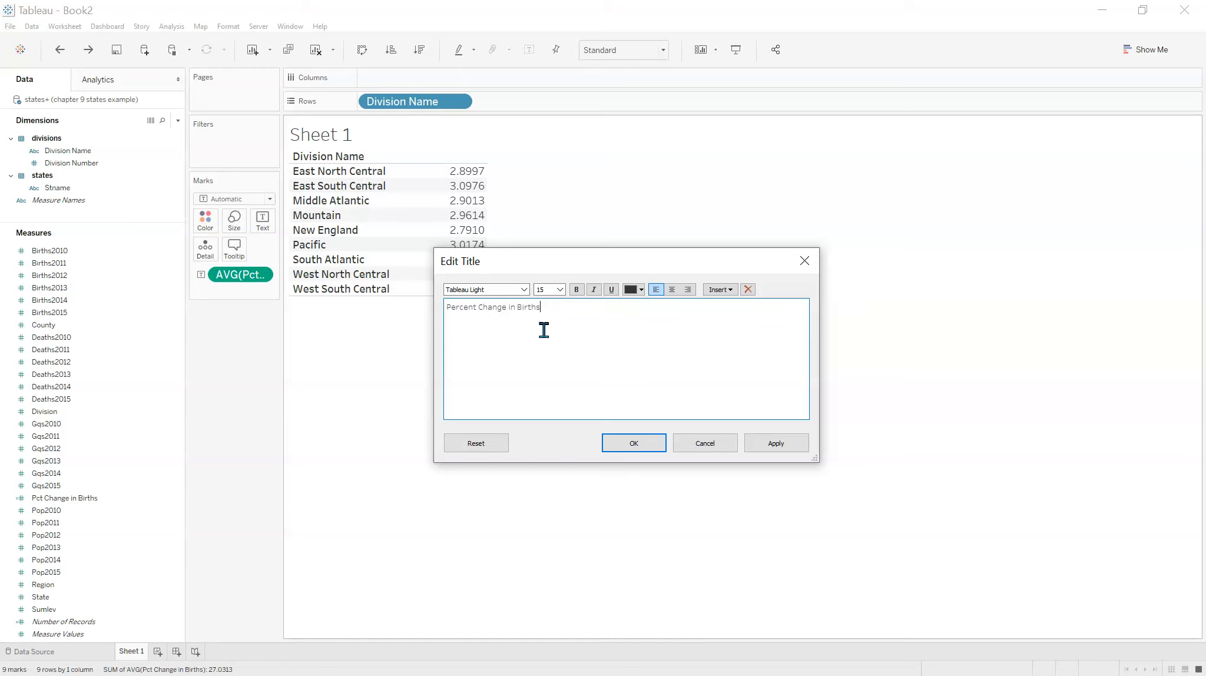
click(578, 289)
click(543, 311)
triple_click(543, 311)
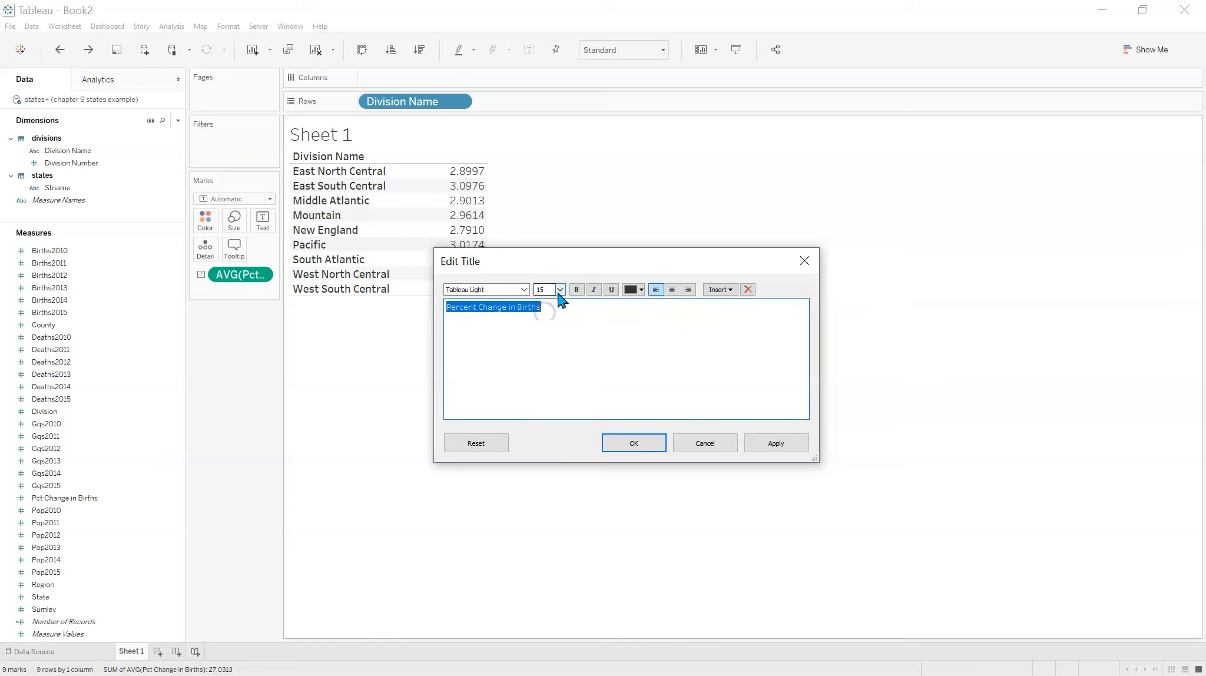
click(577, 290)
click(634, 447)
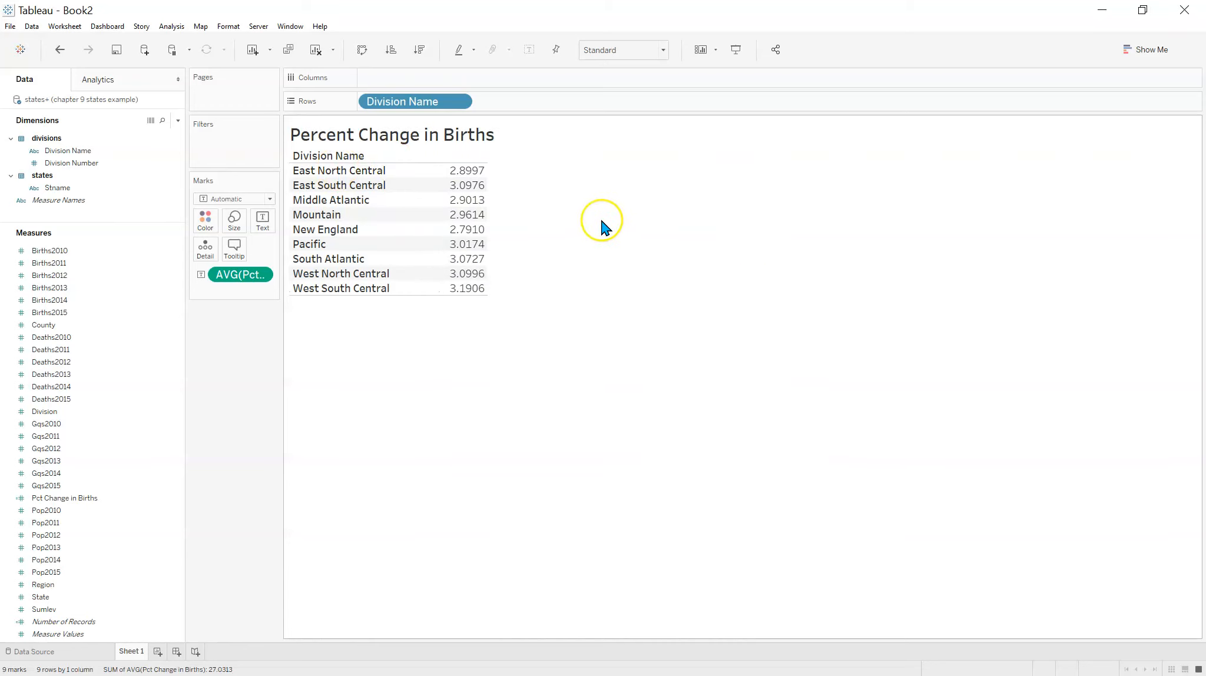
Step: Format the table's average Pct Change in Births values as percentages with 2 decimal places
mouse_move(464, 173)
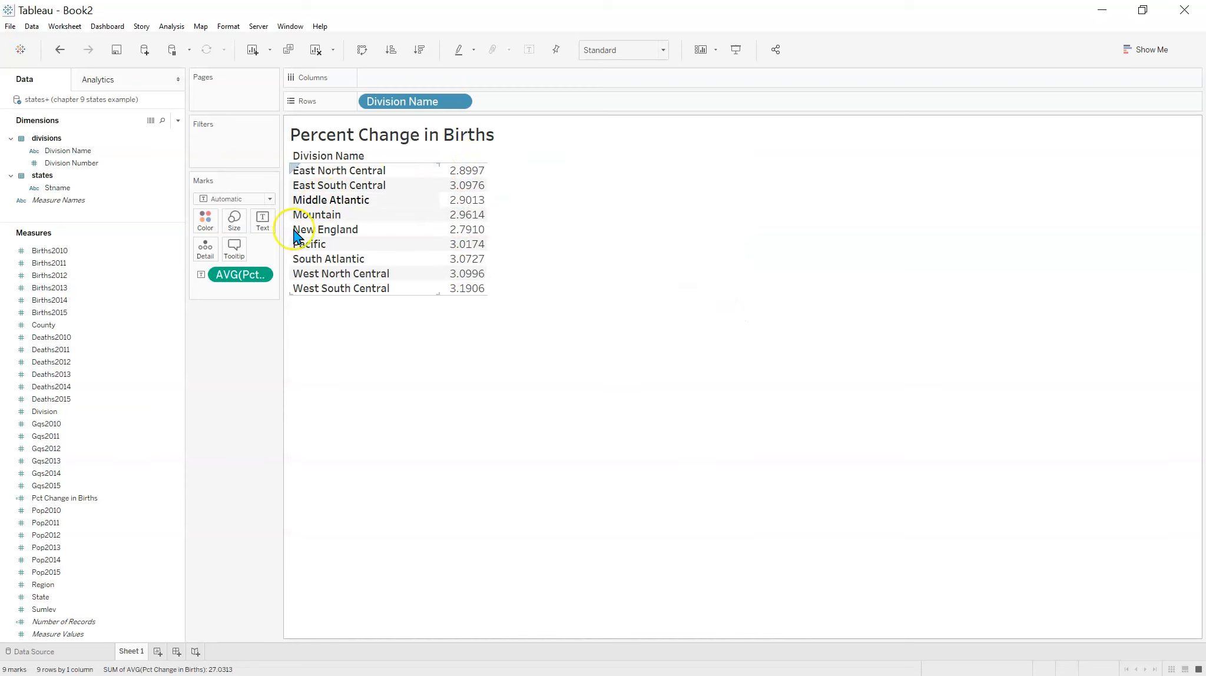
click(261, 274)
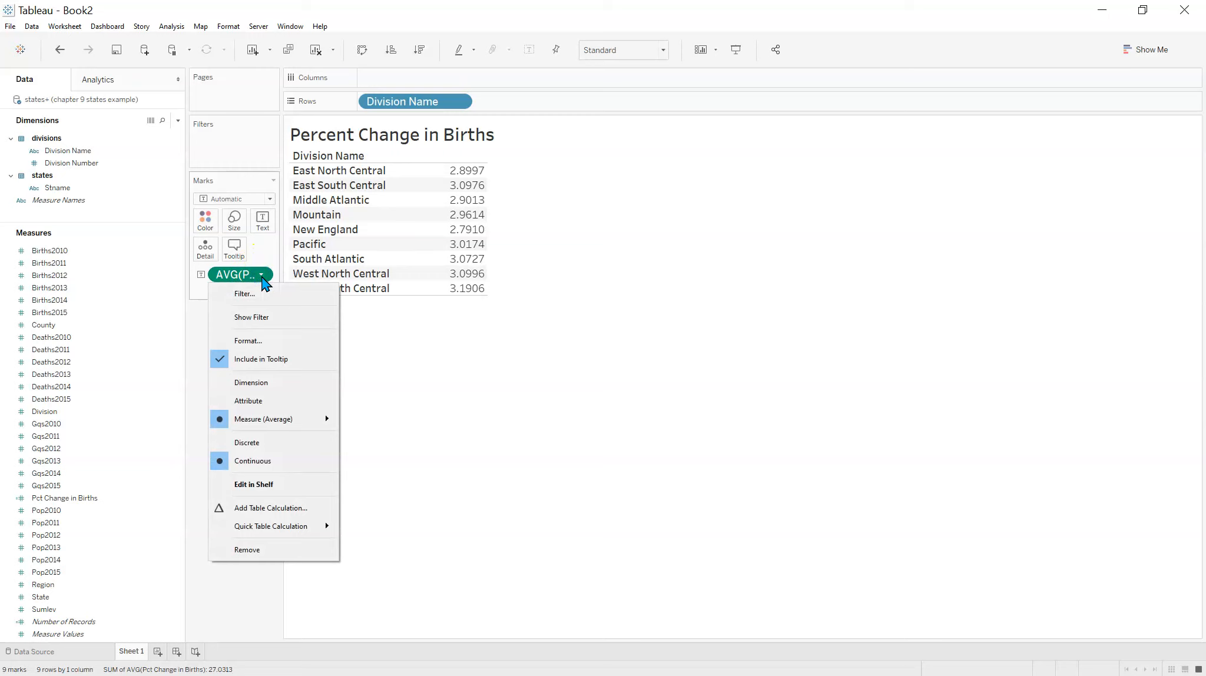
click(248, 341)
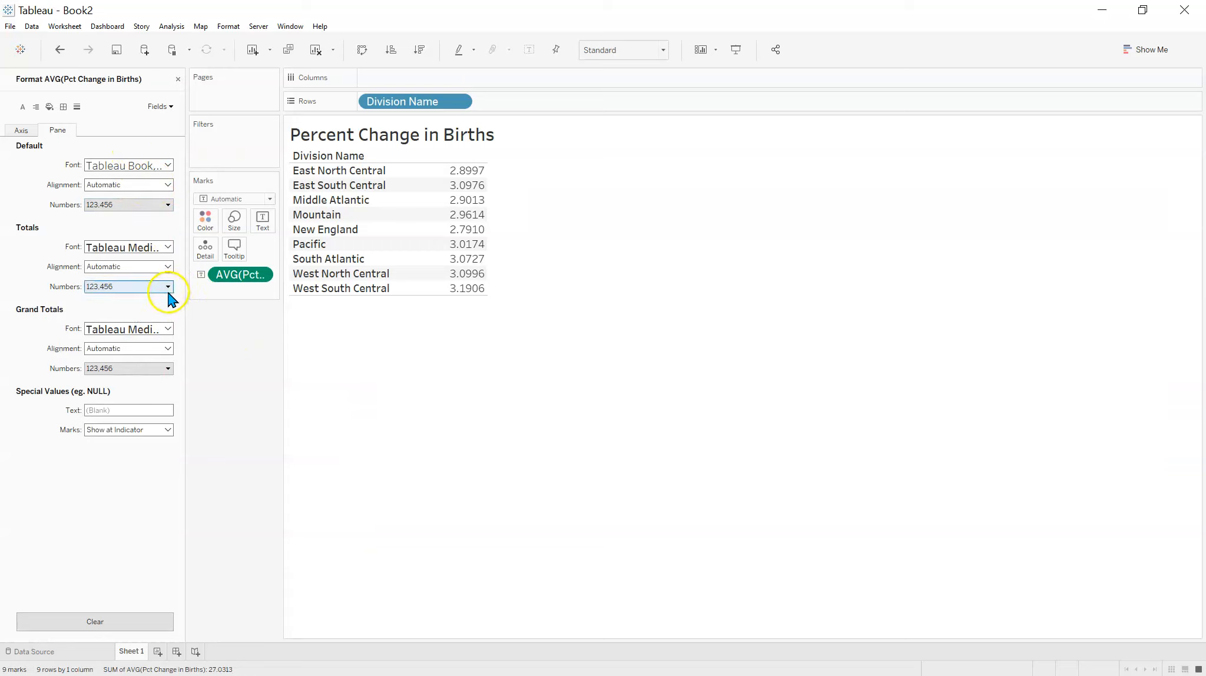
click(167, 205)
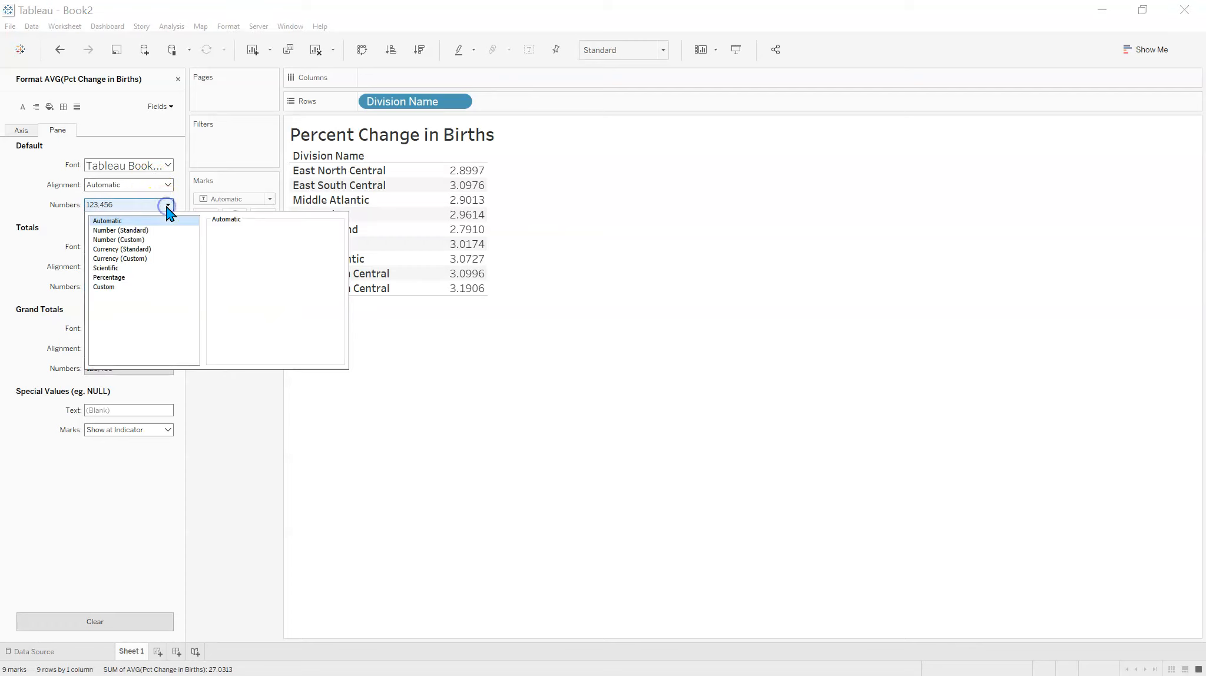
click(122, 278)
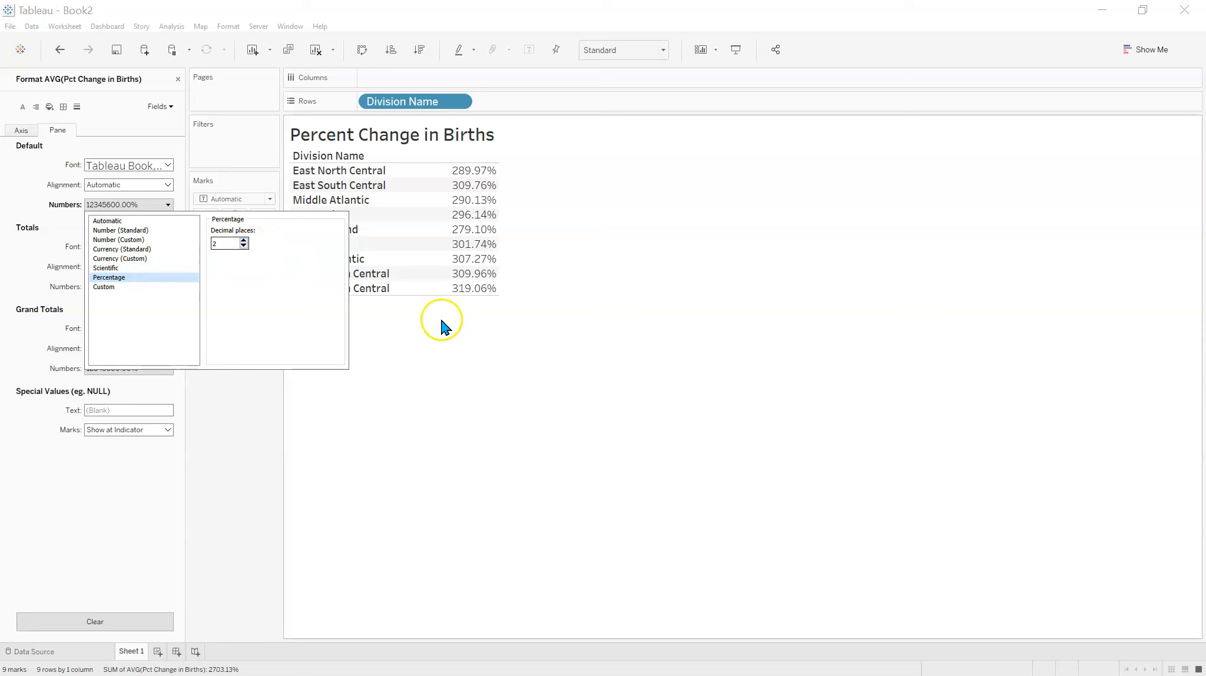
click(467, 343)
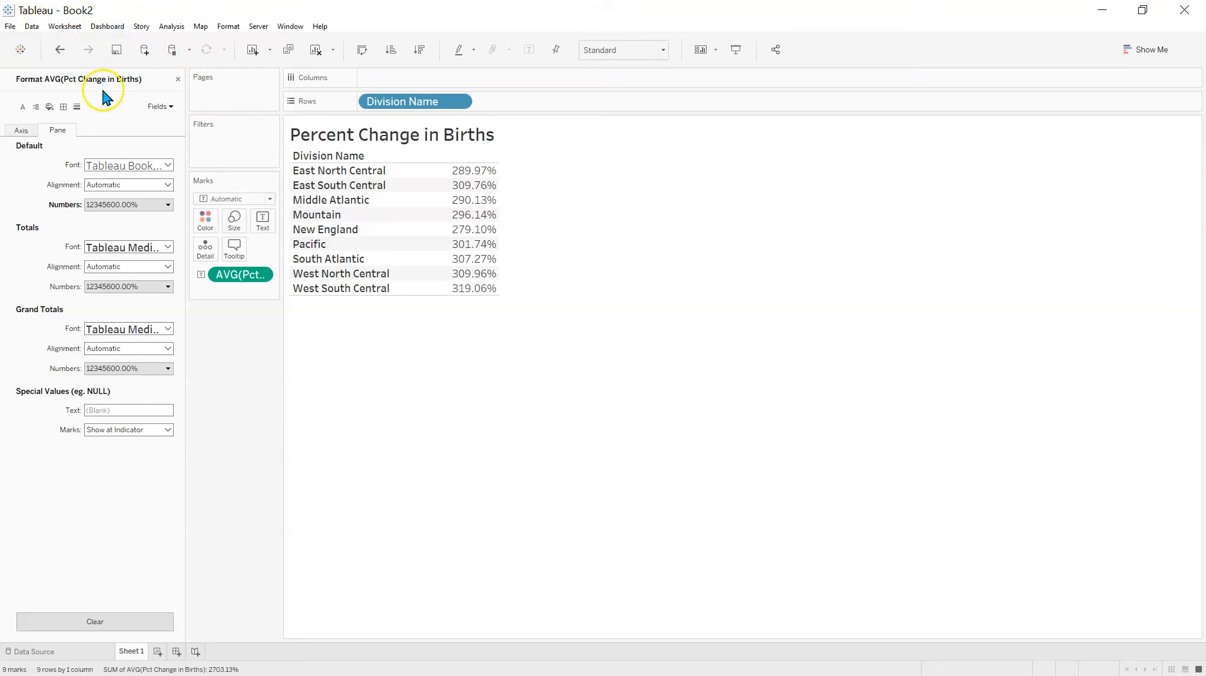
click(178, 78)
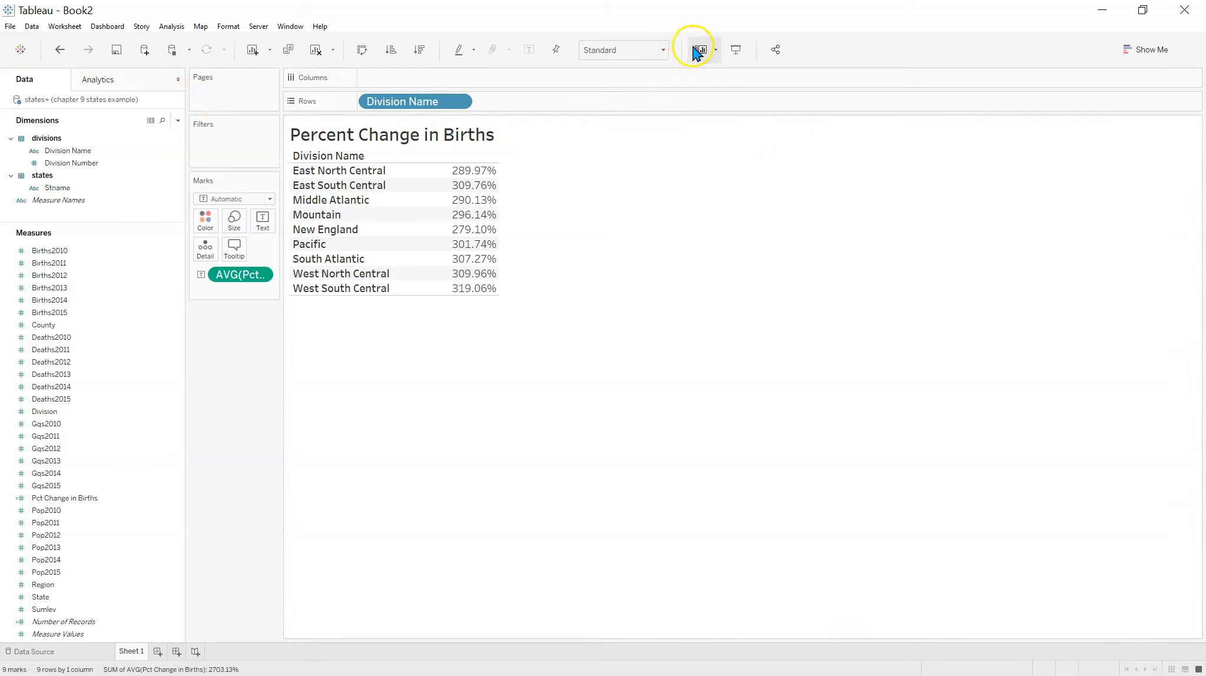
click(716, 50)
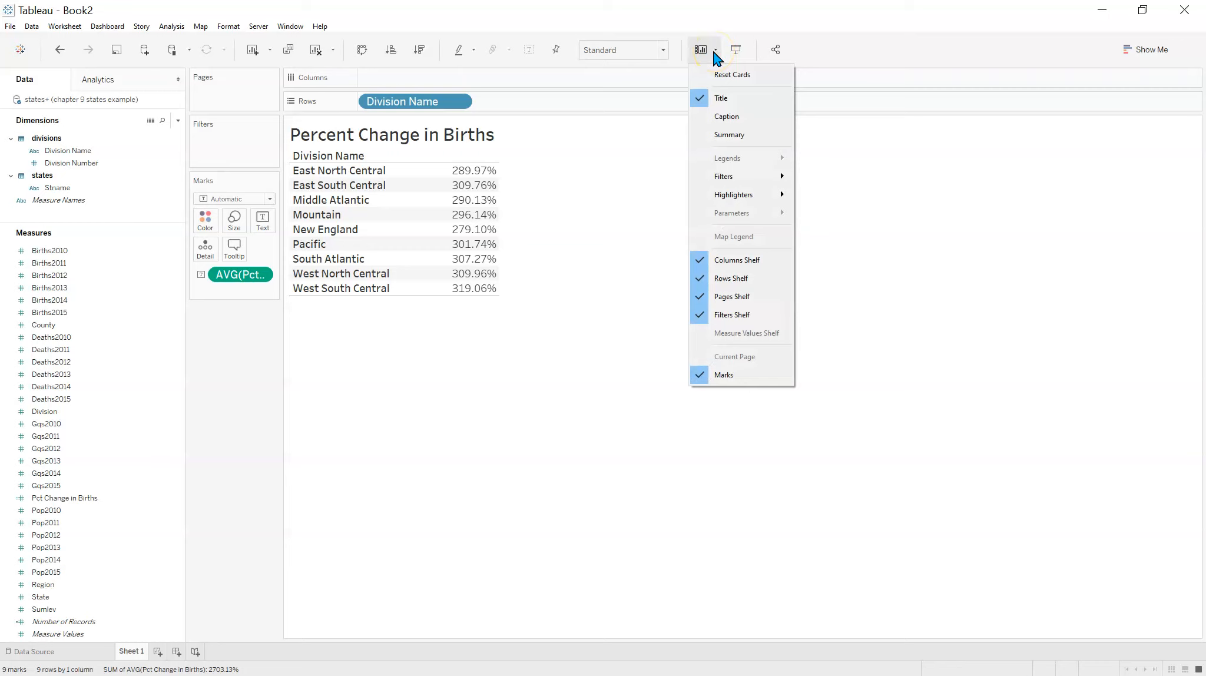
click(880, 183)
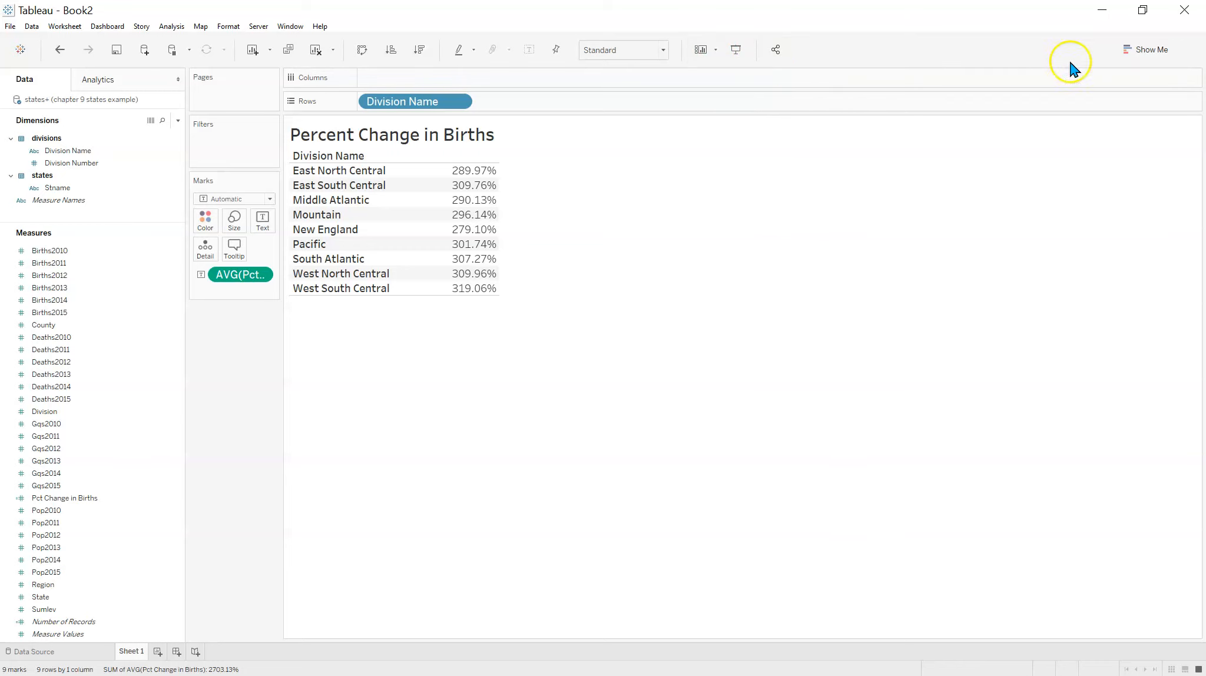
Step: Display the average percent change by division as a horizontal bar chart
click(1143, 52)
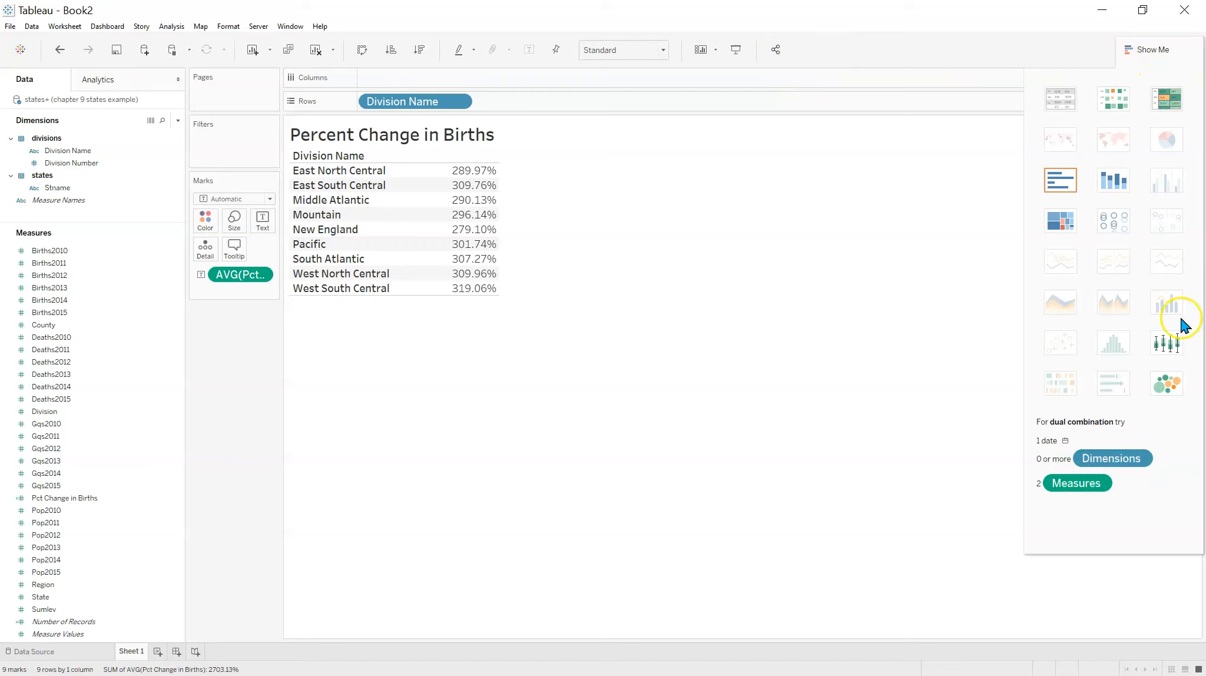
click(1064, 186)
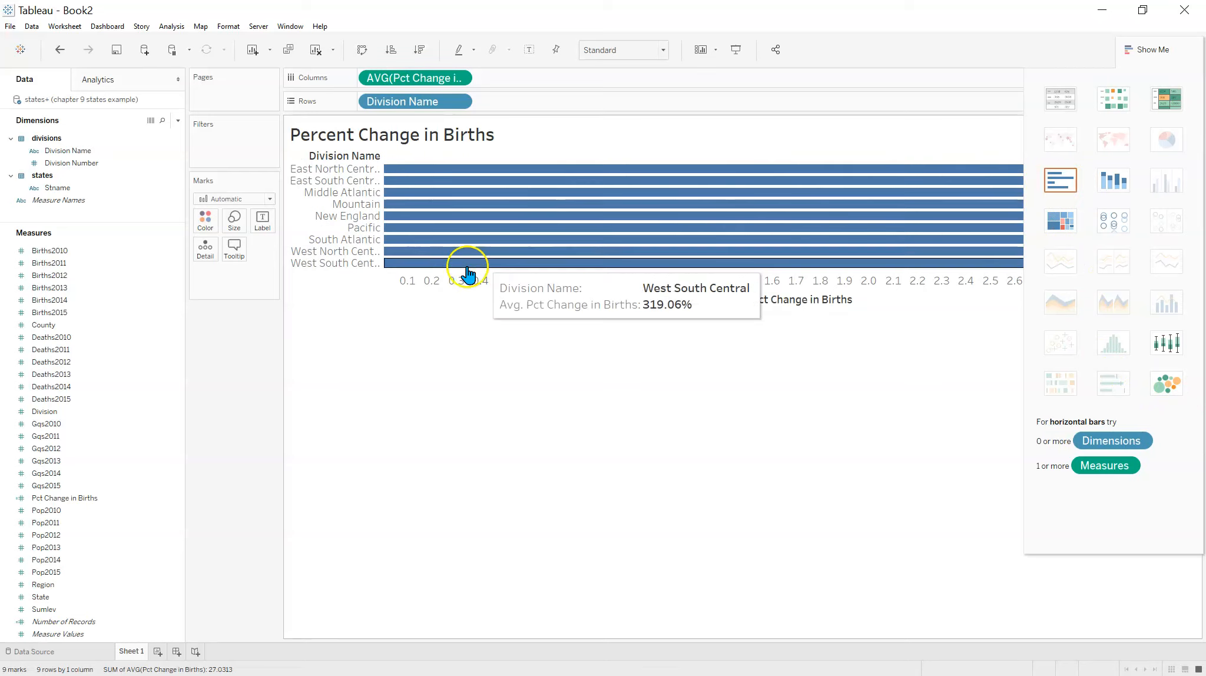
mouse_move(406, 268)
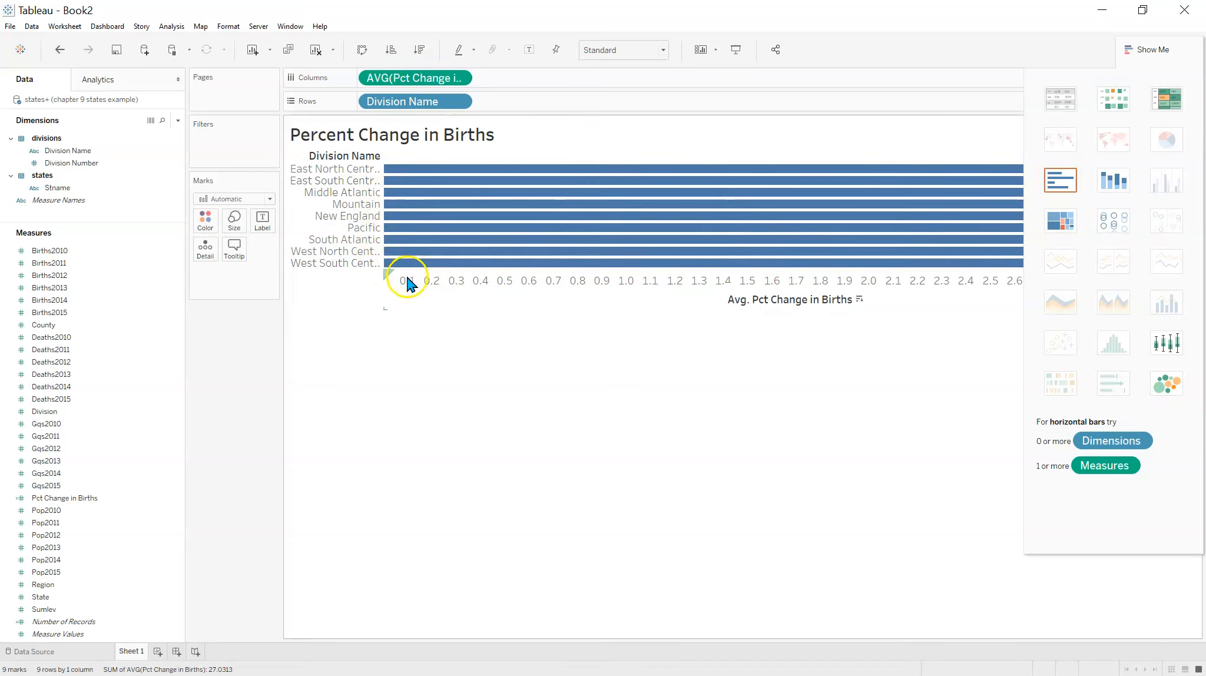
click(1181, 58)
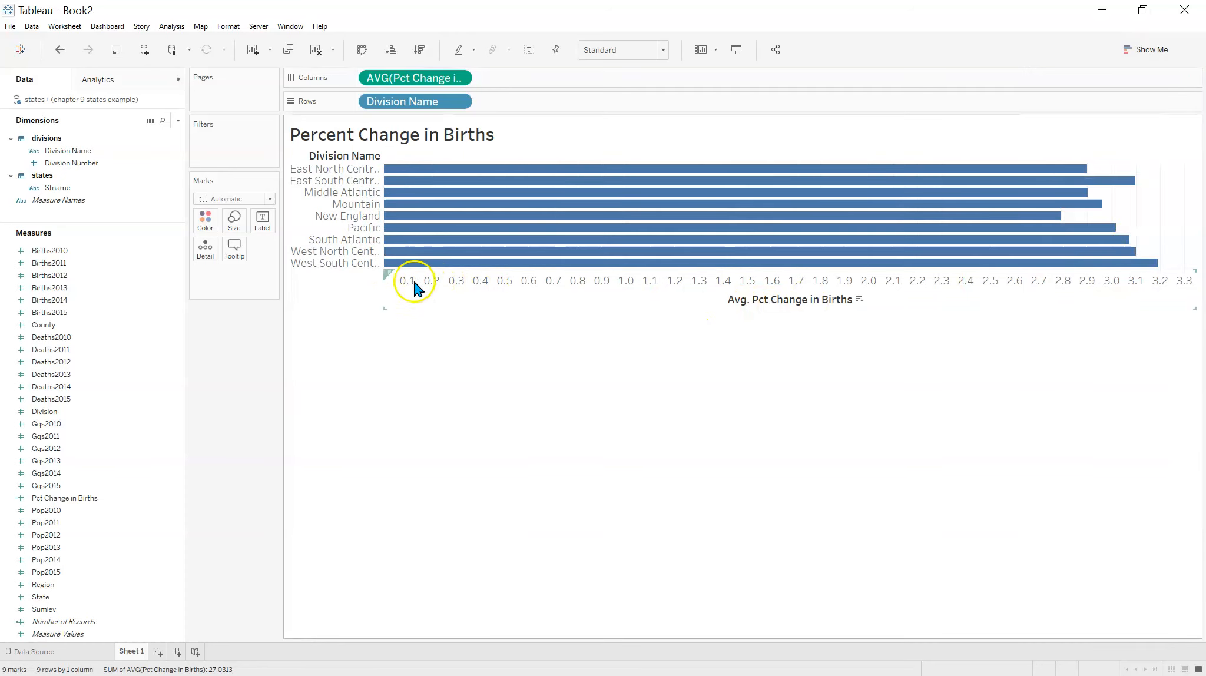
Step: Give the Avg. Pct Change in Births axis a fixed range starting at 2.5
right_click(394, 283)
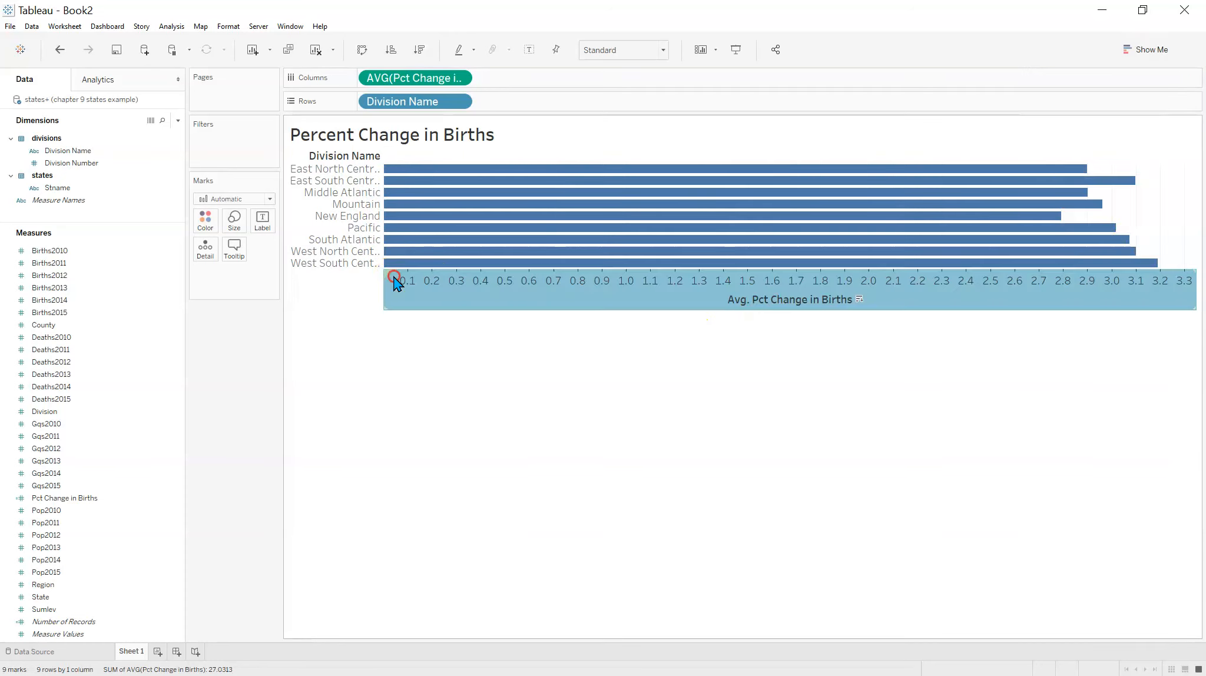
click(419, 288)
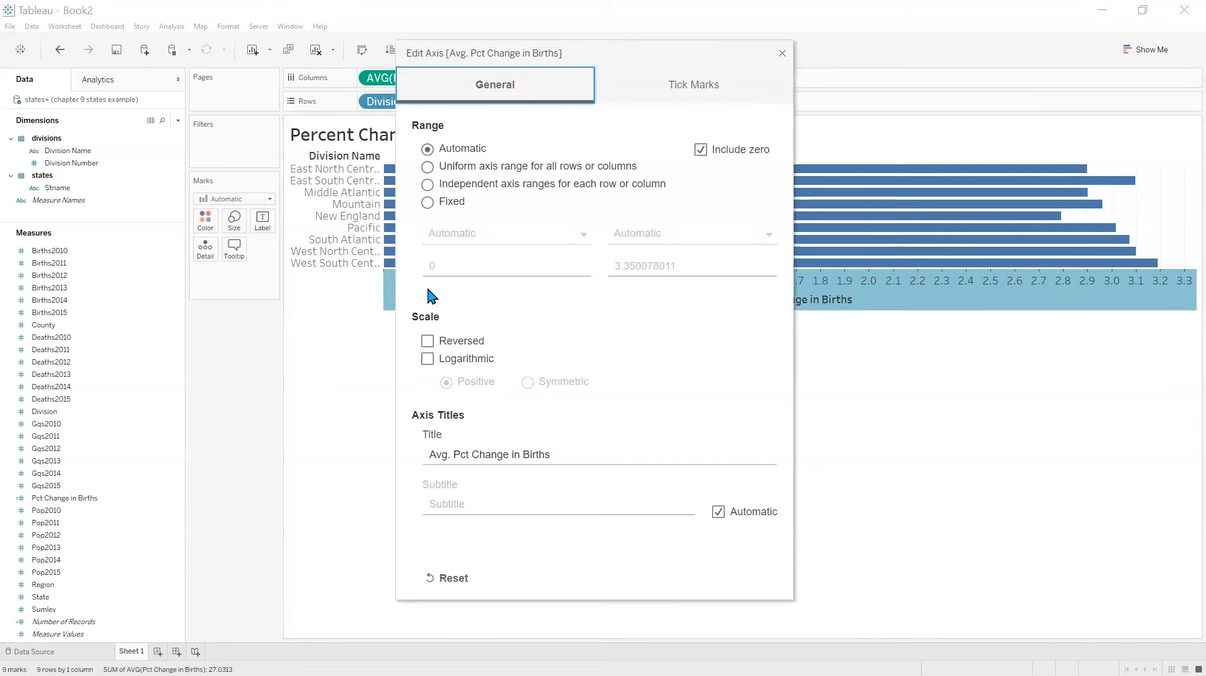
click(429, 203)
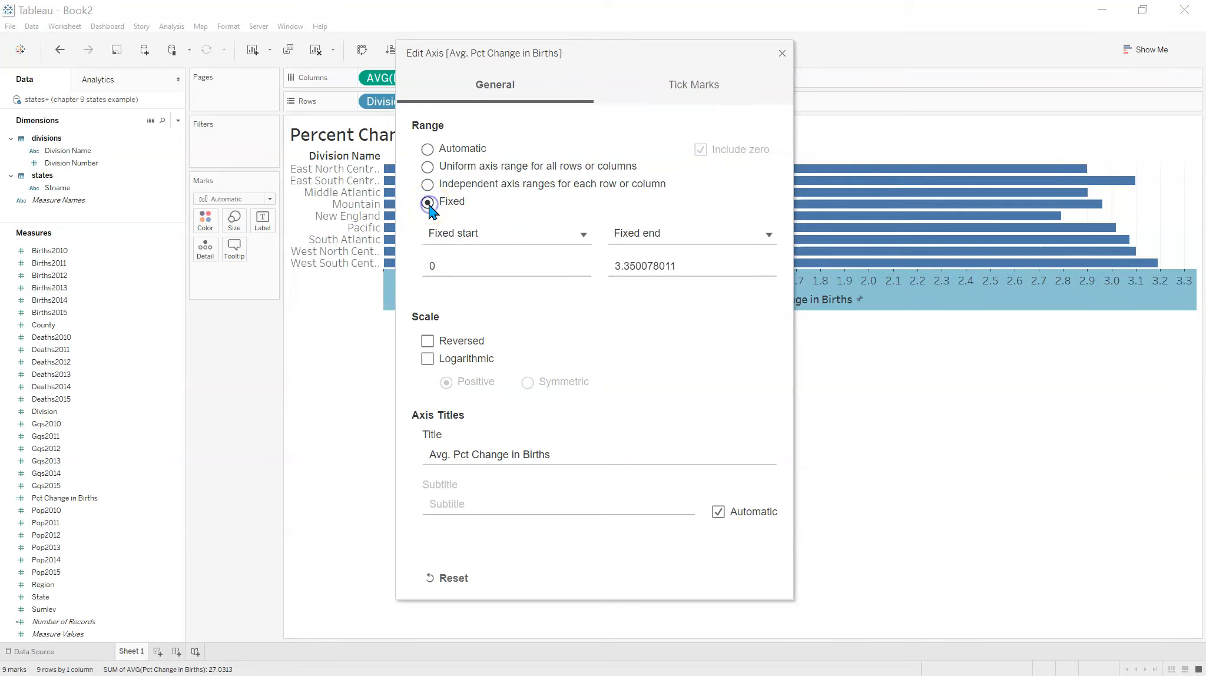
click(489, 265)
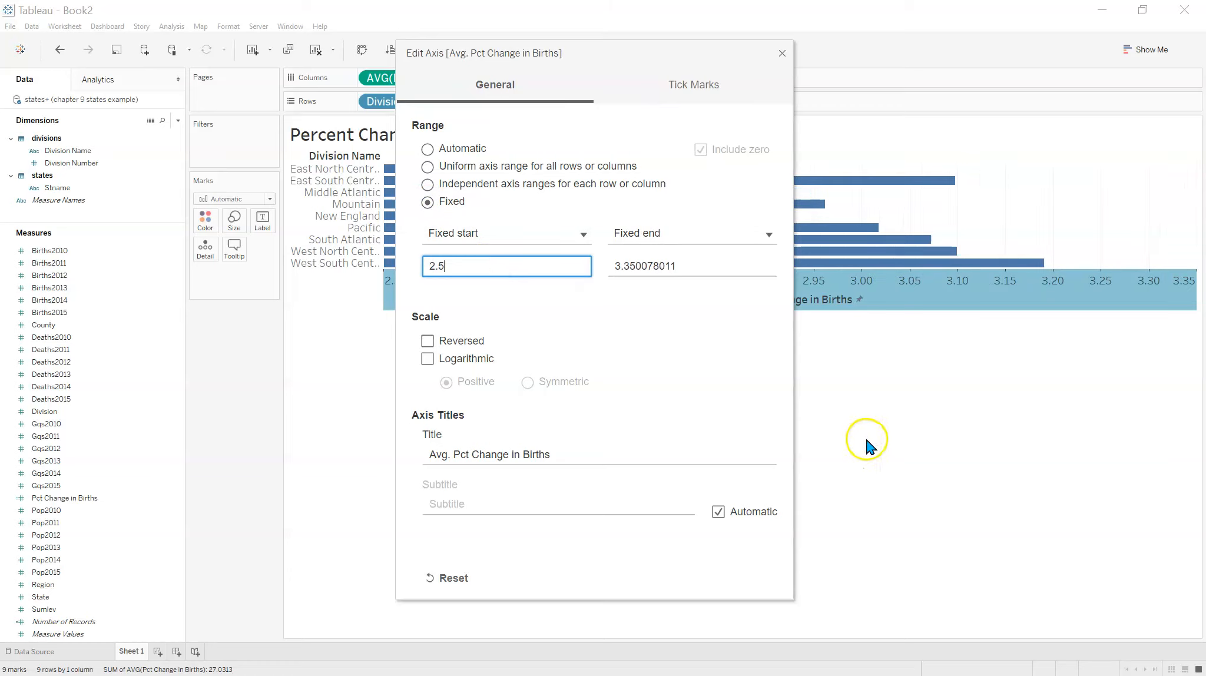
click(782, 53)
mouse_move(690, 210)
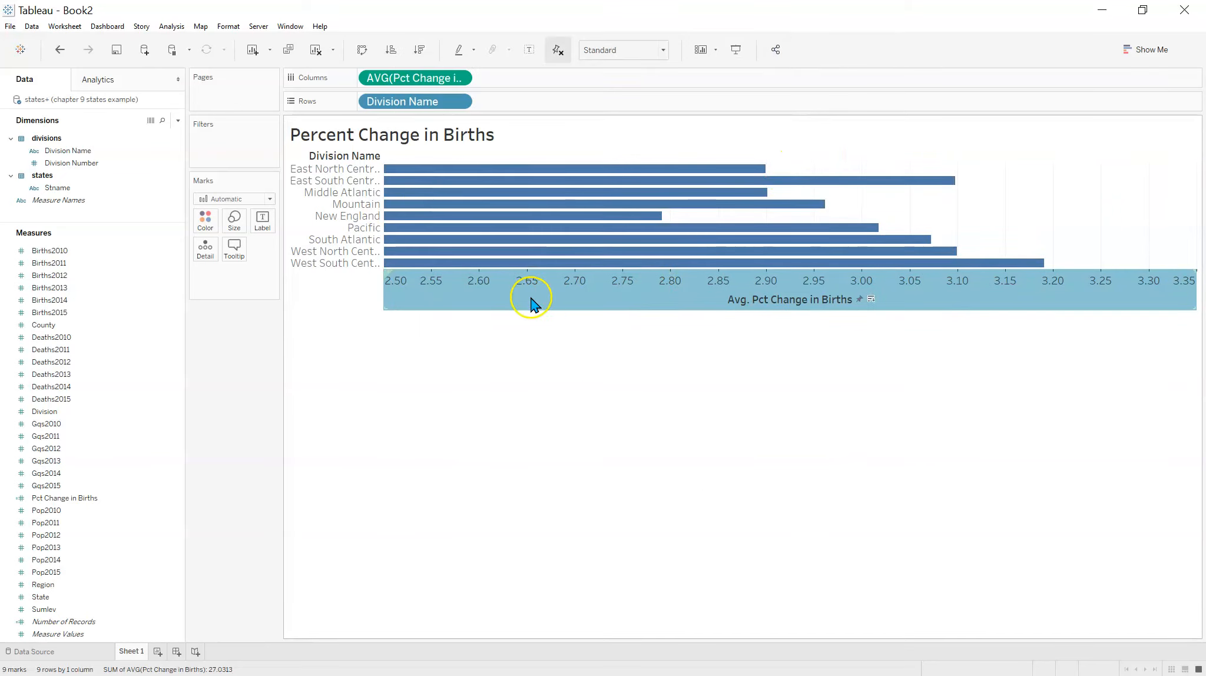
Step: Format the axis scale numbers of Avg. Pct Change in Births as percentages with 2 decimal places
mouse_move(475, 287)
right_click(461, 286)
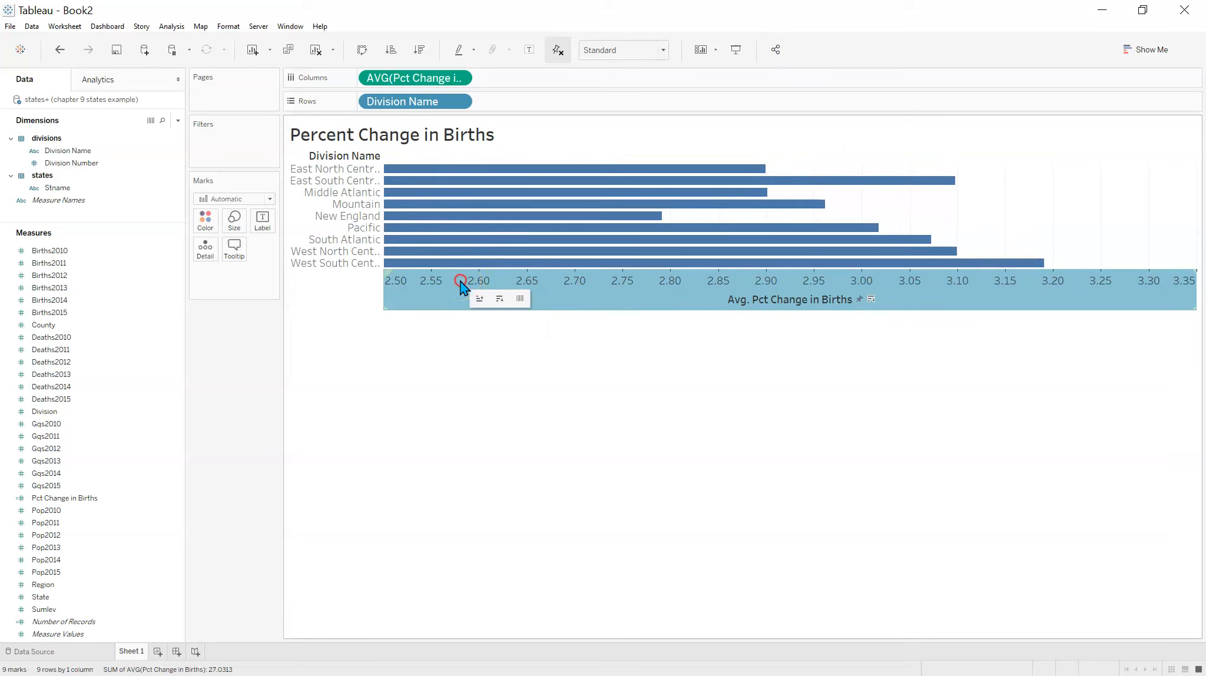
click(443, 281)
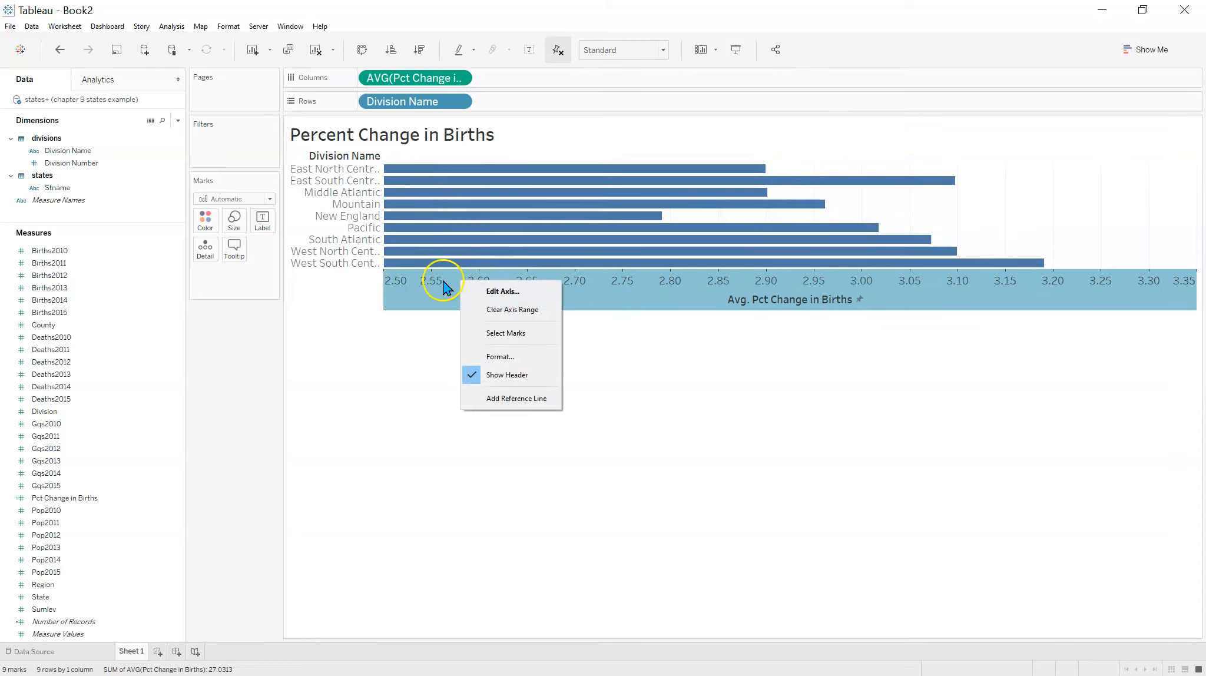
click(510, 357)
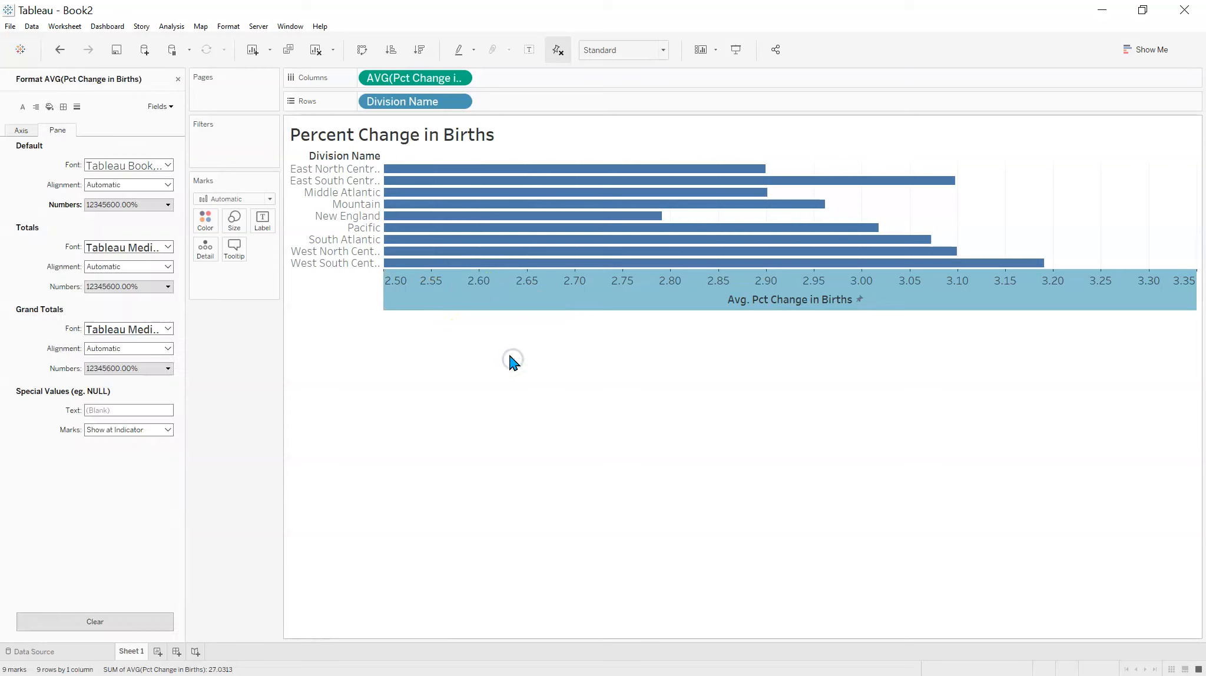
click(169, 205)
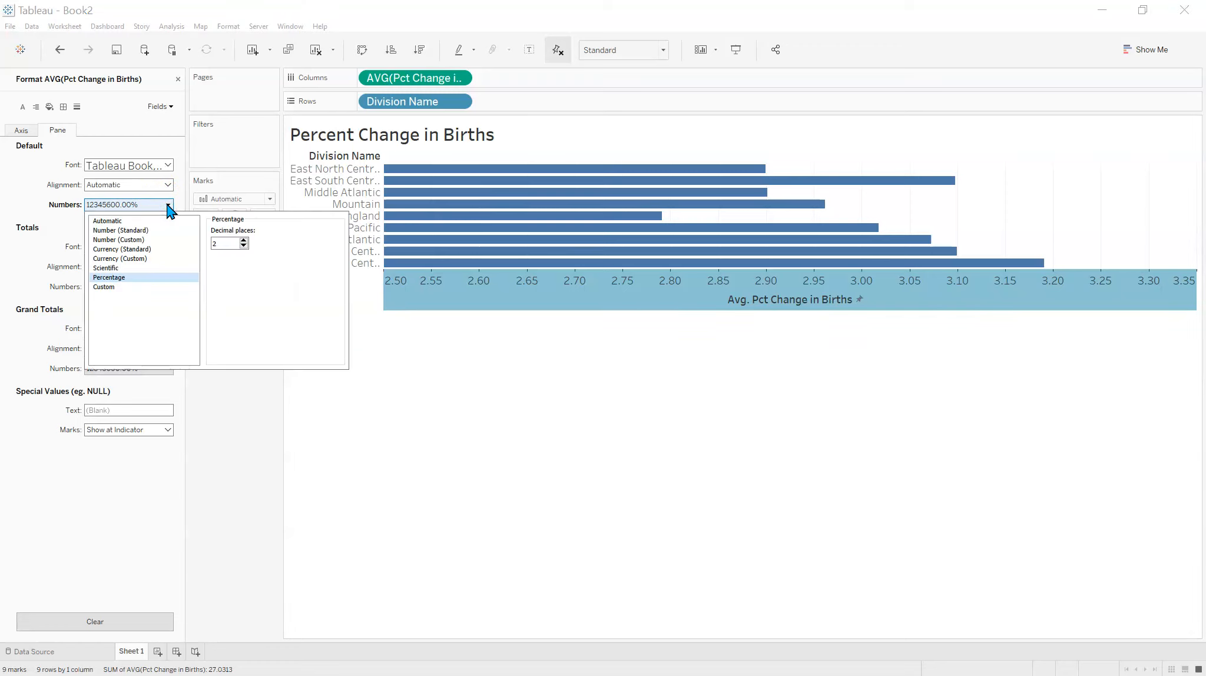
click(168, 206)
click(381, 348)
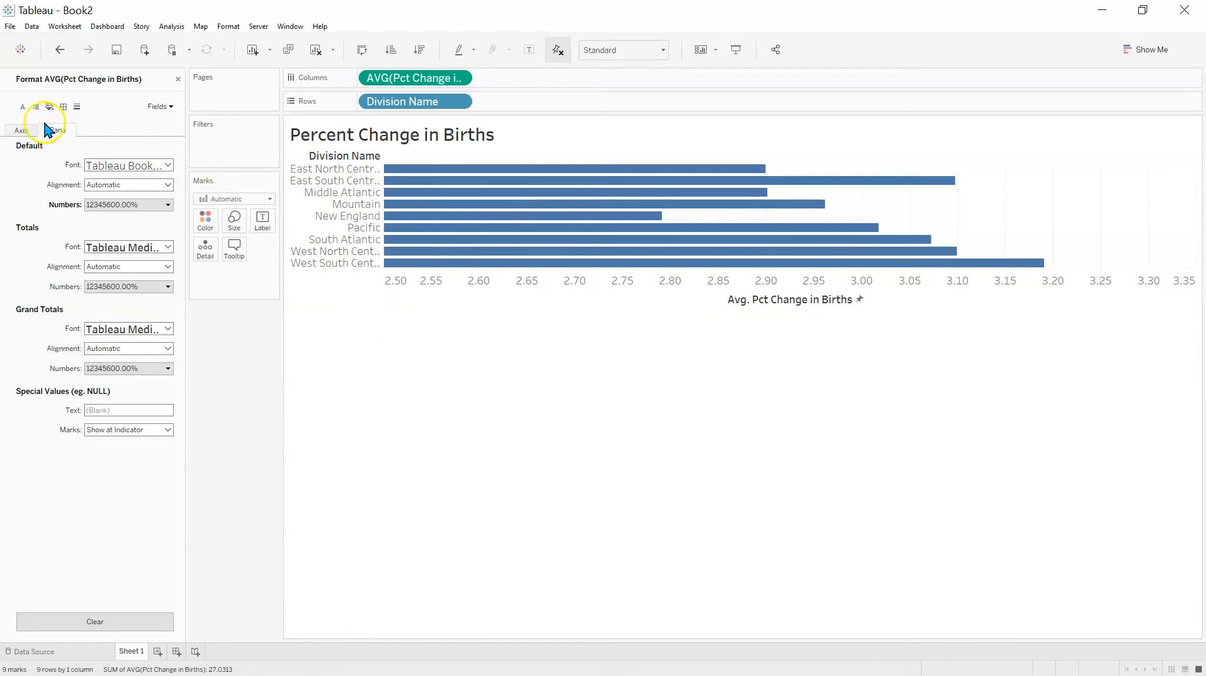
click(22, 131)
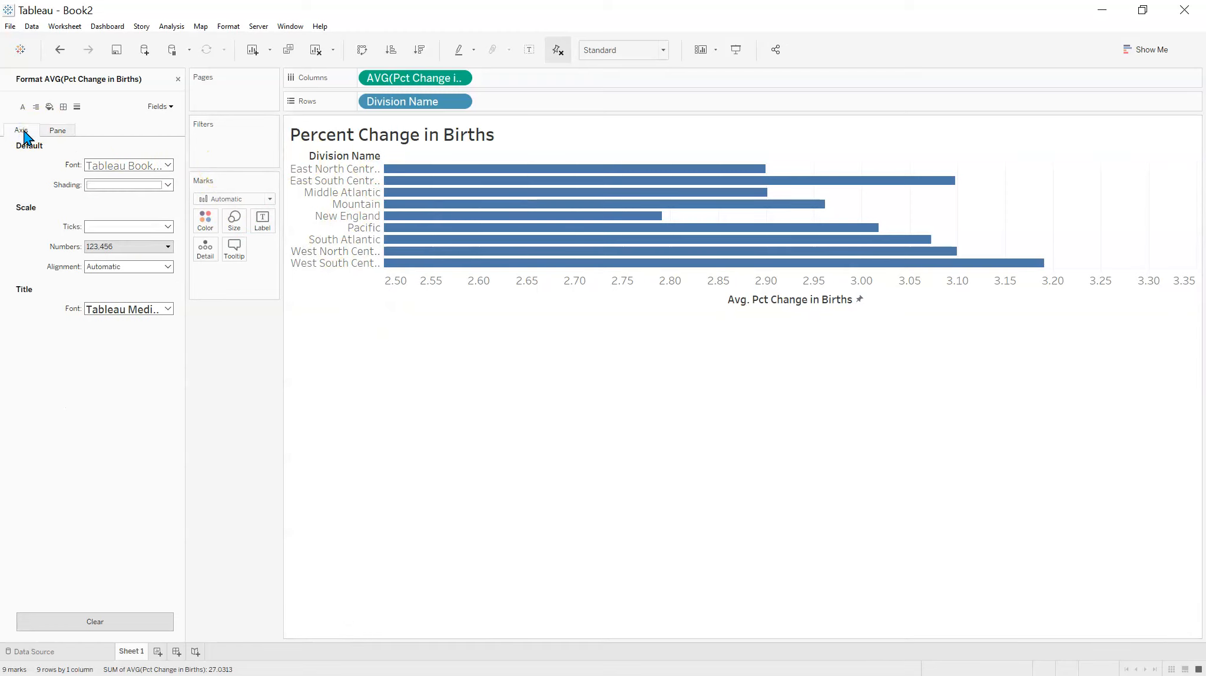
click(168, 248)
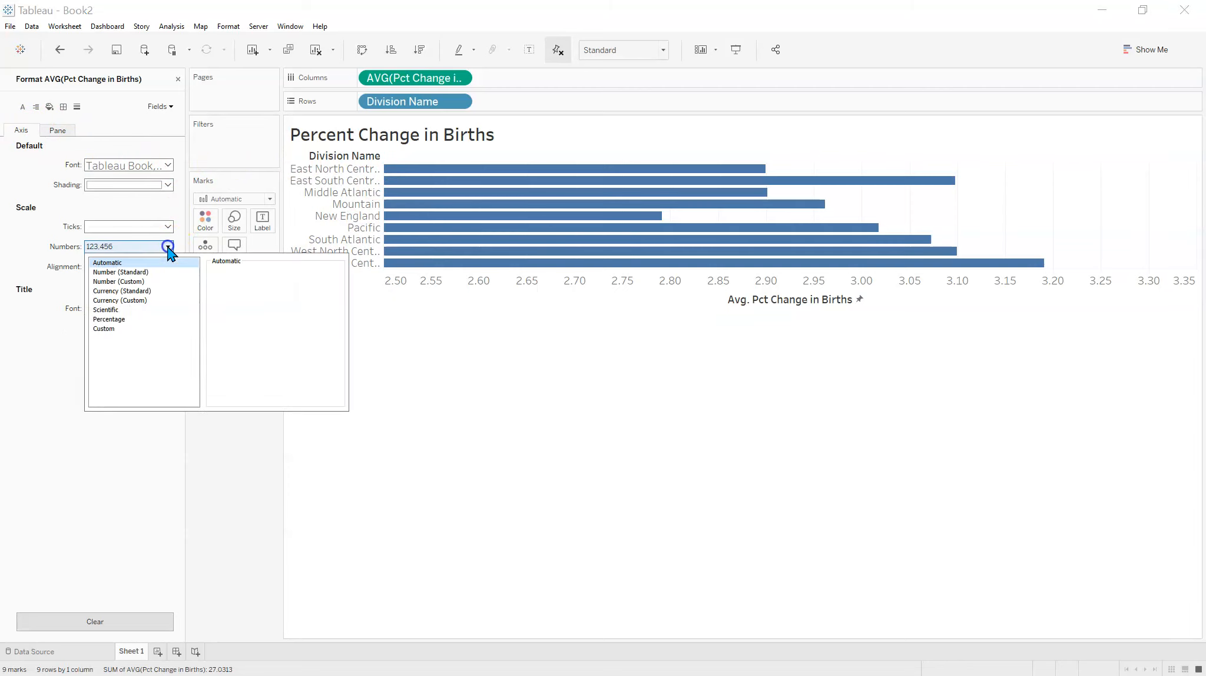
click(118, 320)
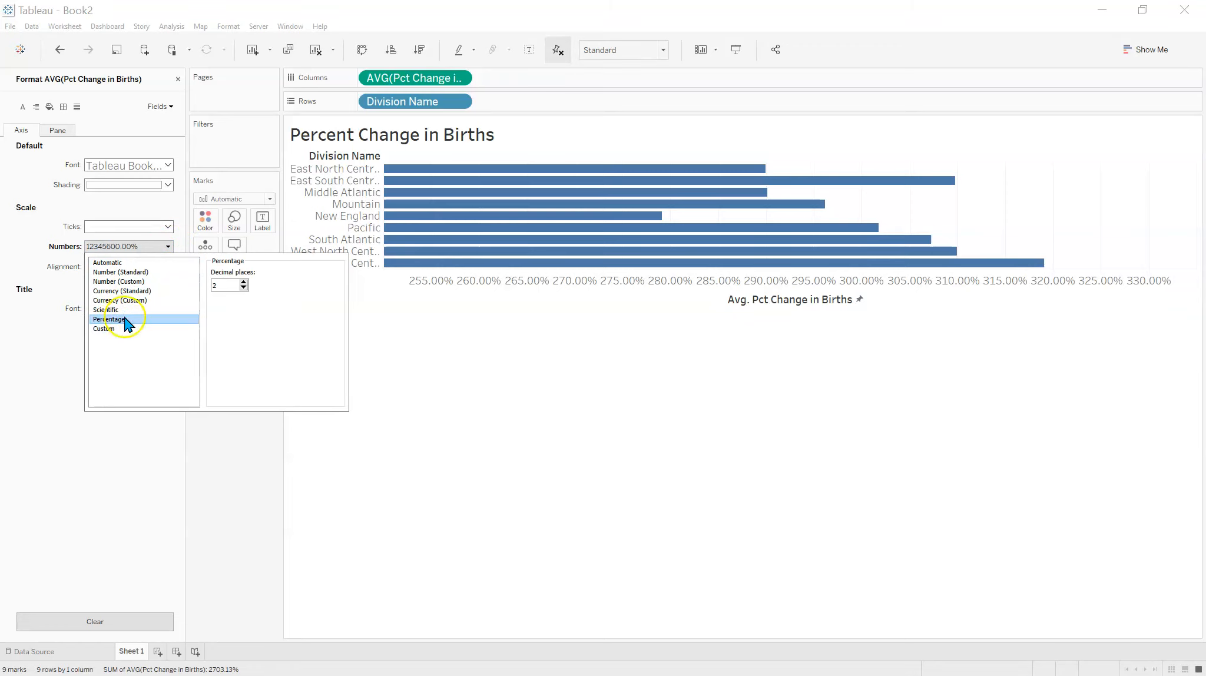
click(538, 399)
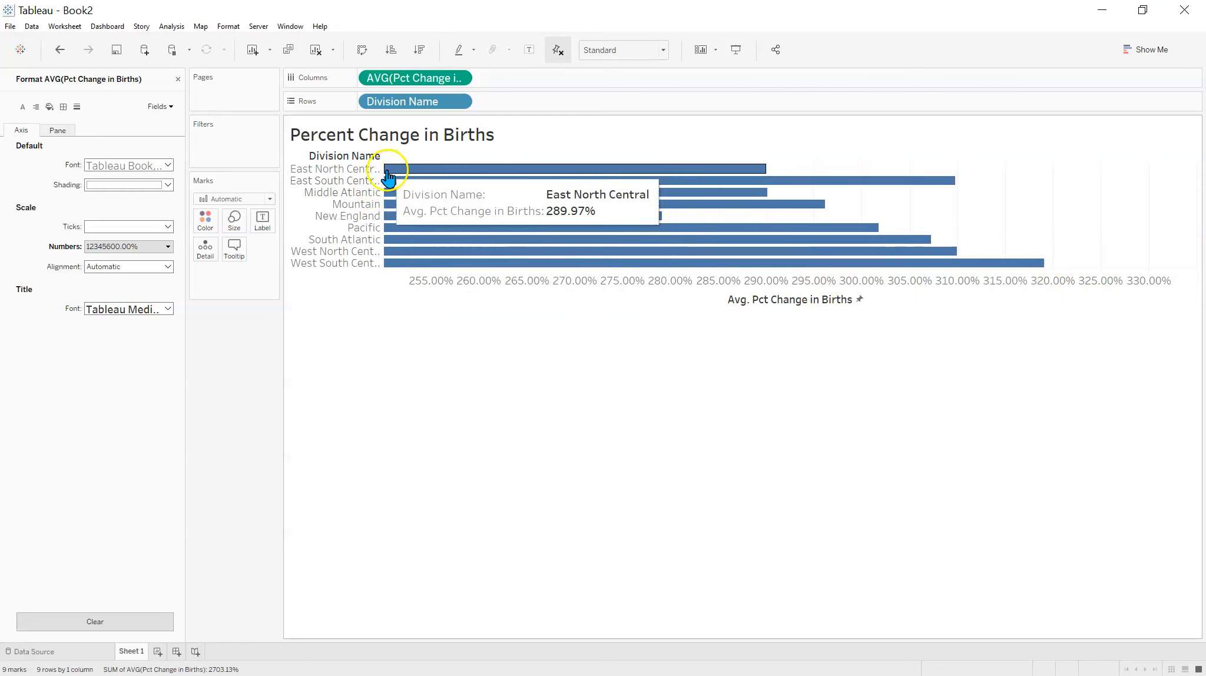
Step: Widen the division name labels to fit the full names and check the axis's fixed end setting
drag(385, 177, 442, 177)
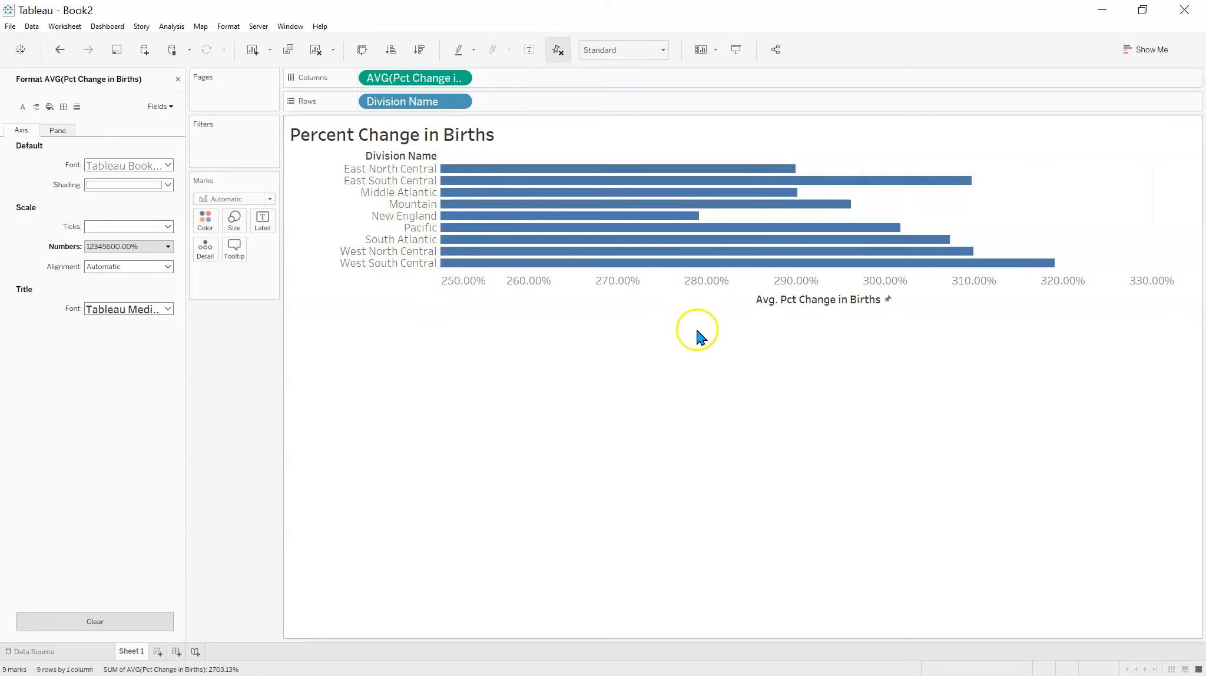
right_click(485, 281)
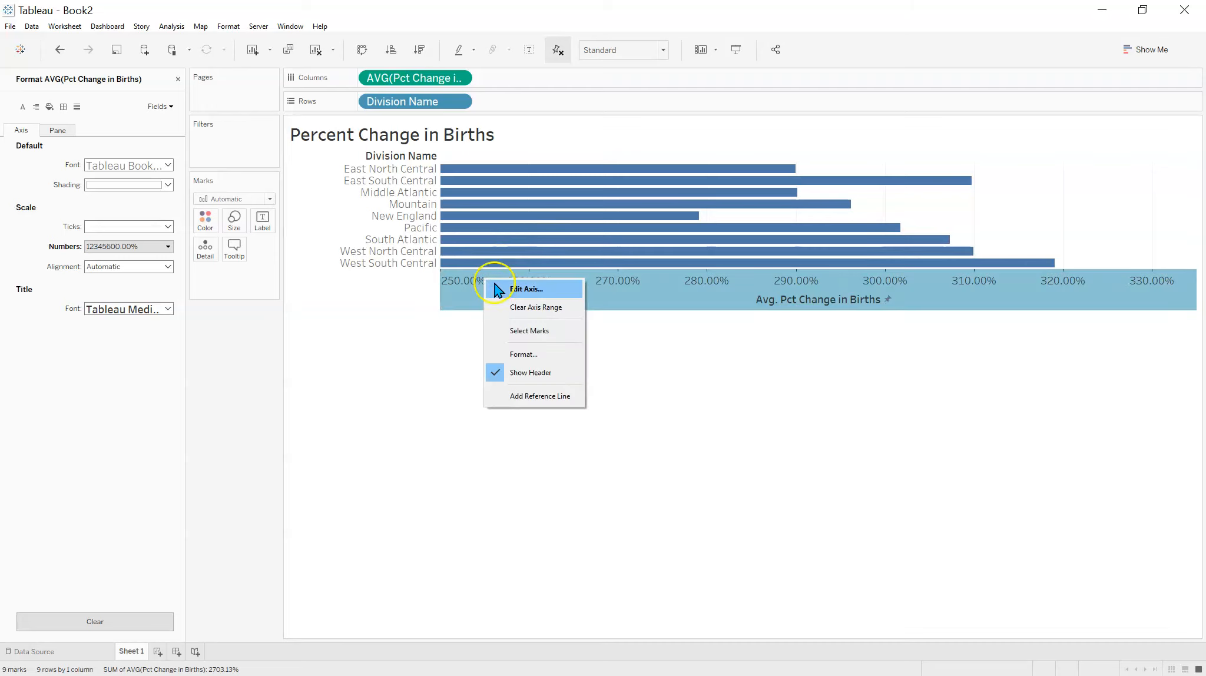
click(513, 290)
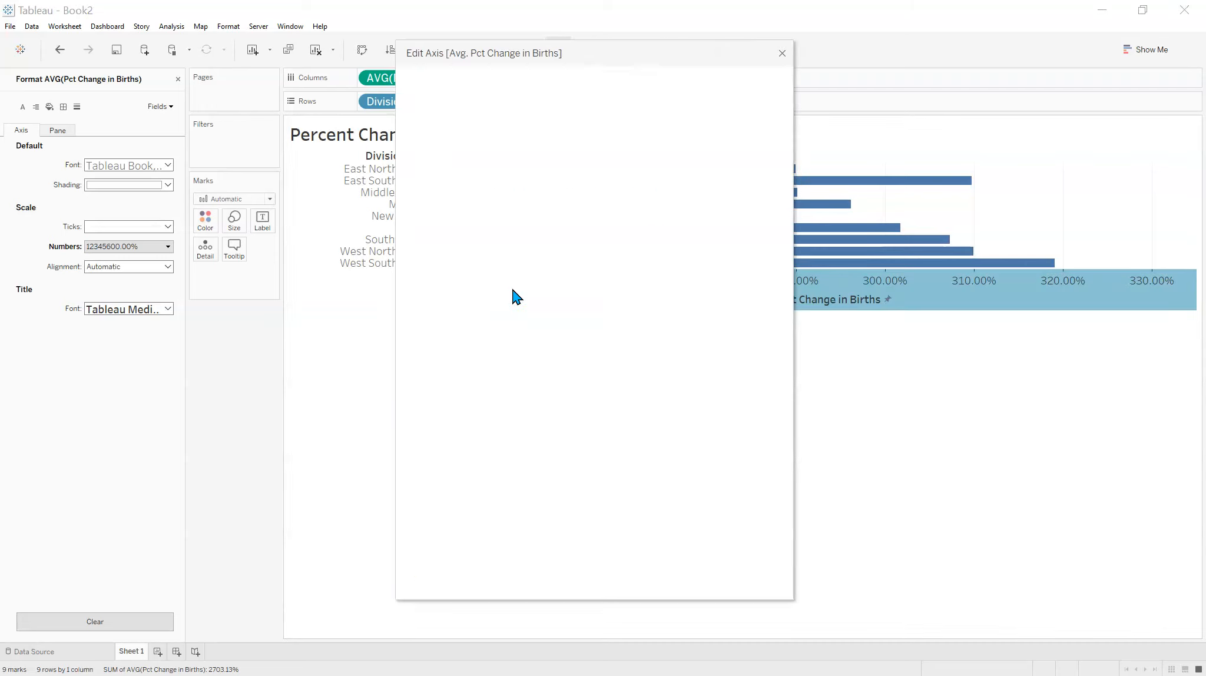
click(641, 271)
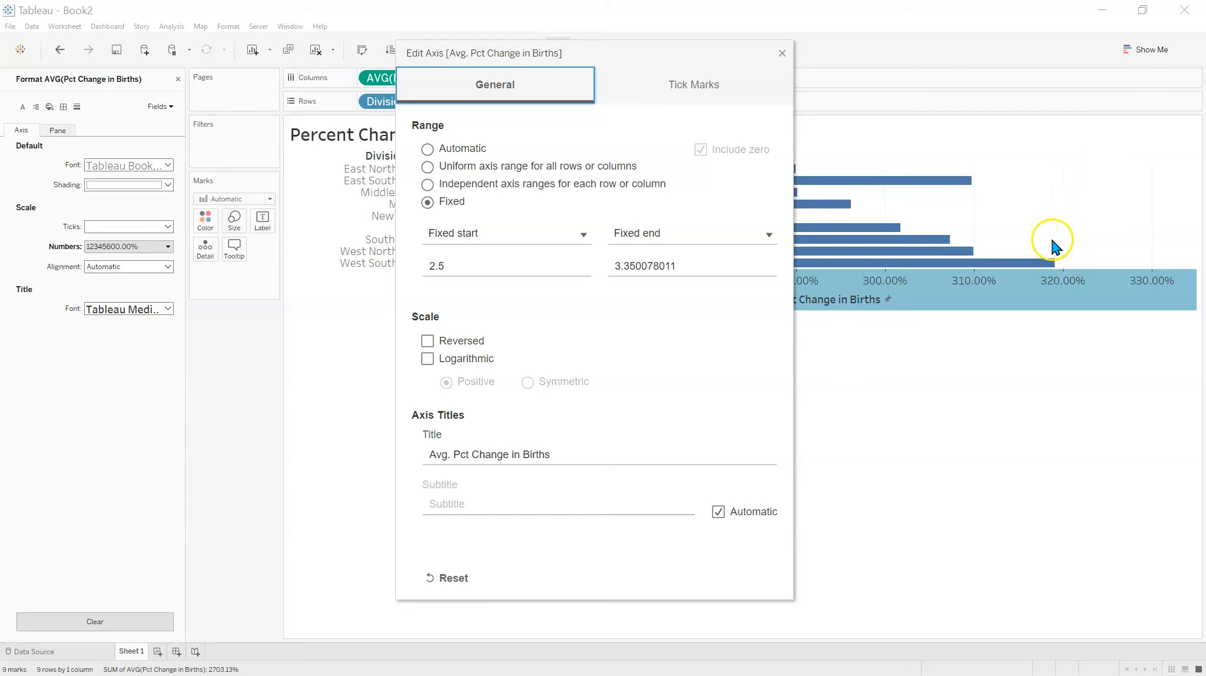
click(686, 267)
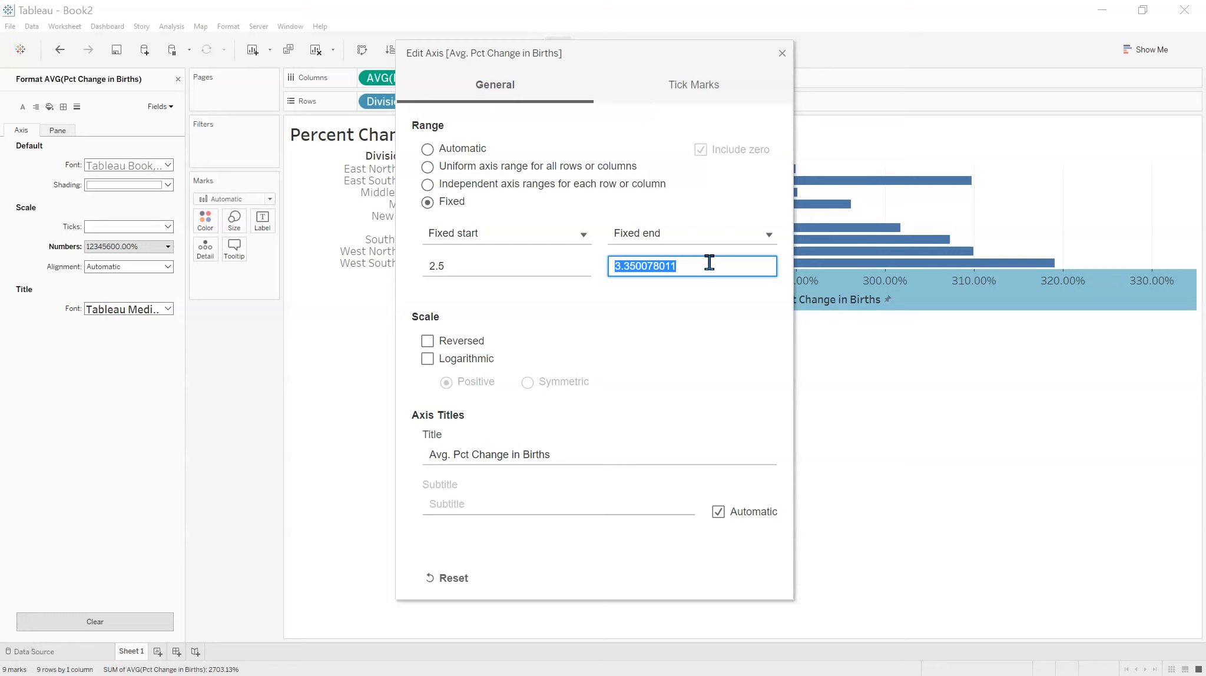
click(783, 54)
mouse_move(840, 207)
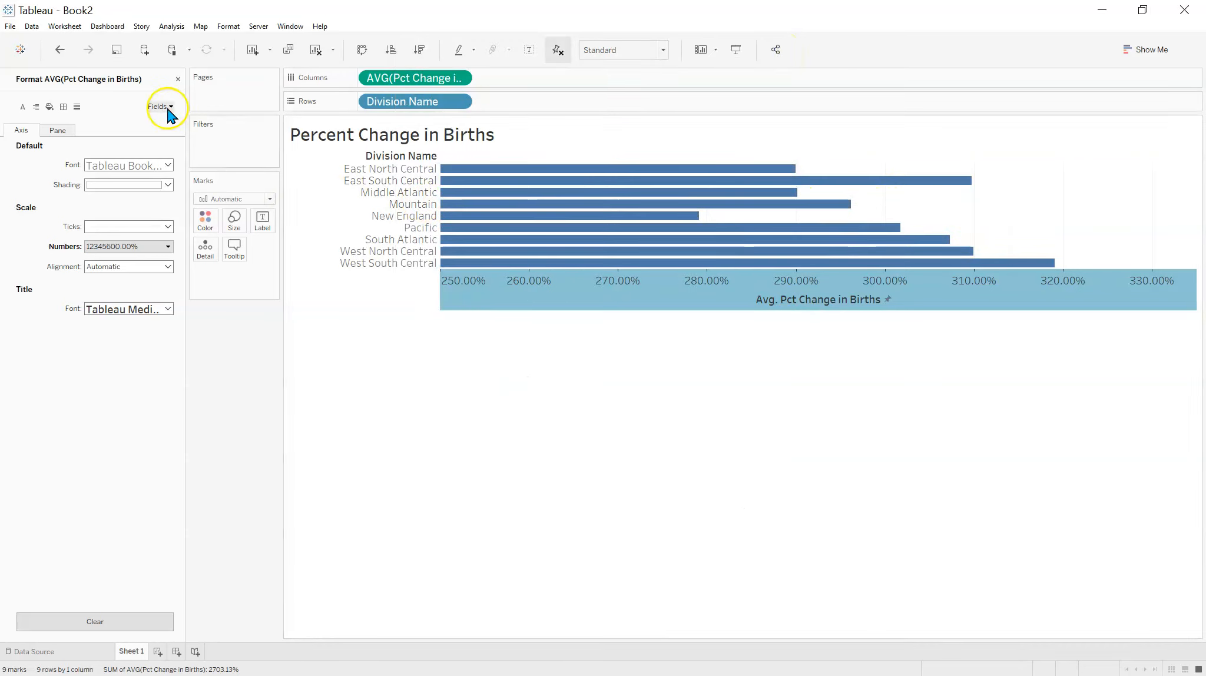
Step: Undo the label width, axis and bar chart changes to return to the percentage text table
click(60, 51)
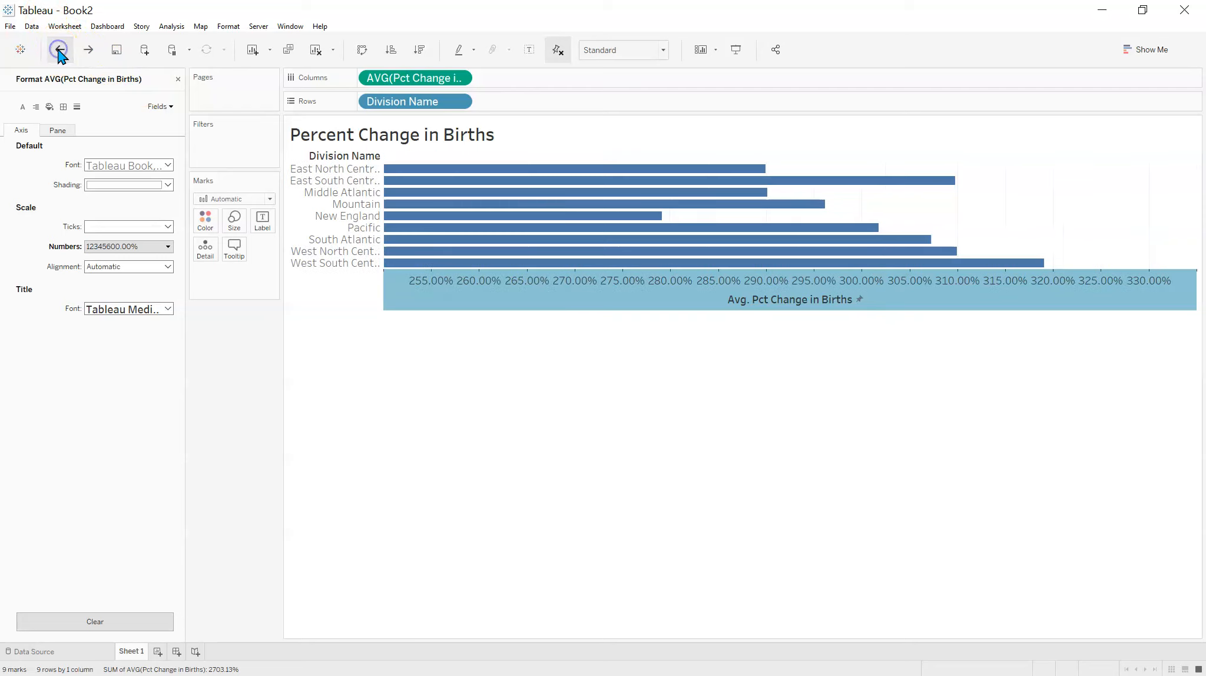
click(60, 51)
click(60, 52)
click(60, 52)
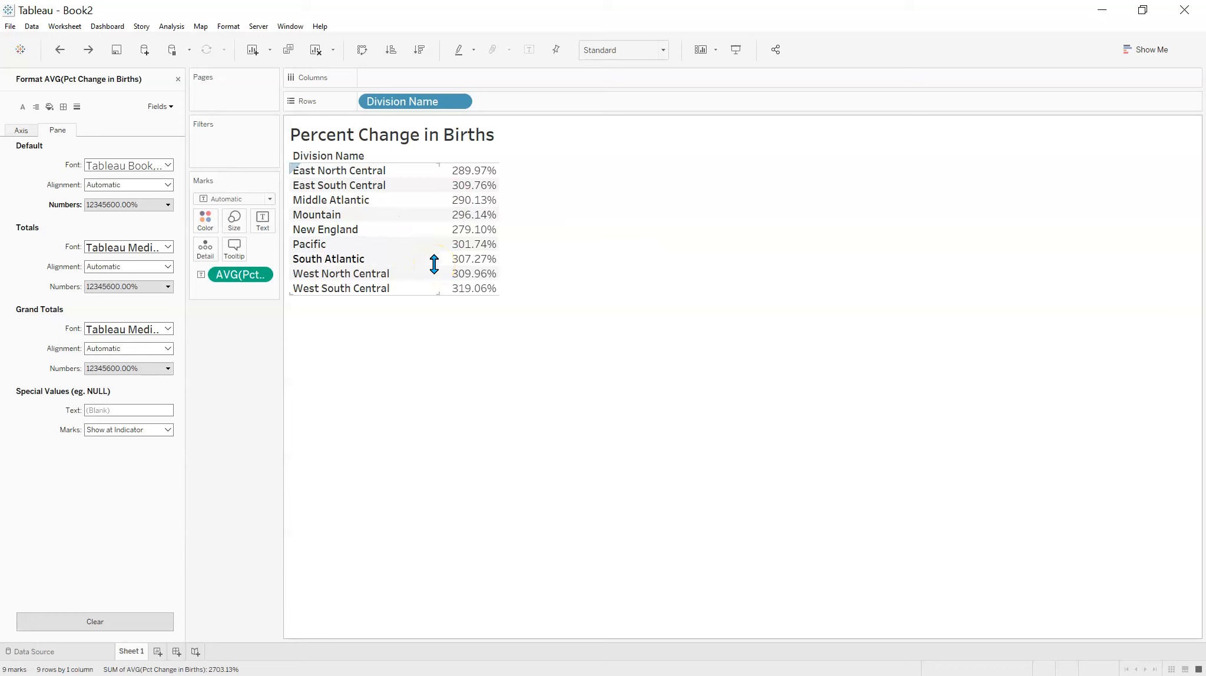
Step: Close the current workbook without saving the changes and open the World Indicators sample workbook
click(179, 80)
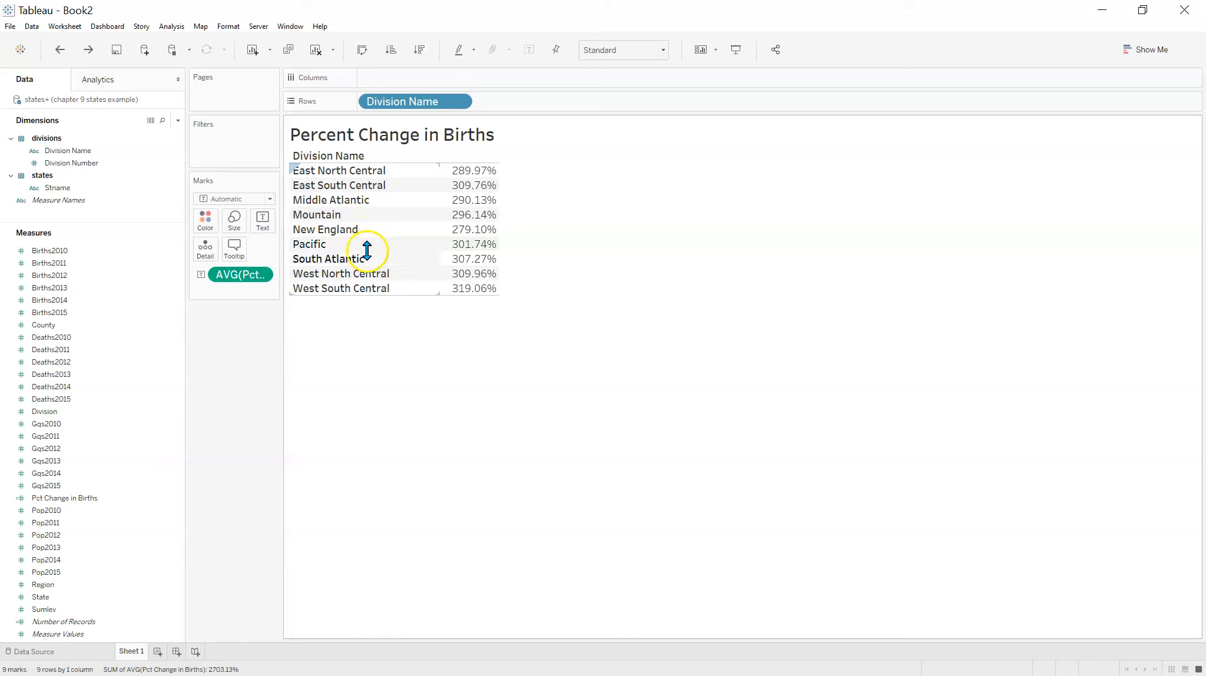
mouse_move(476, 244)
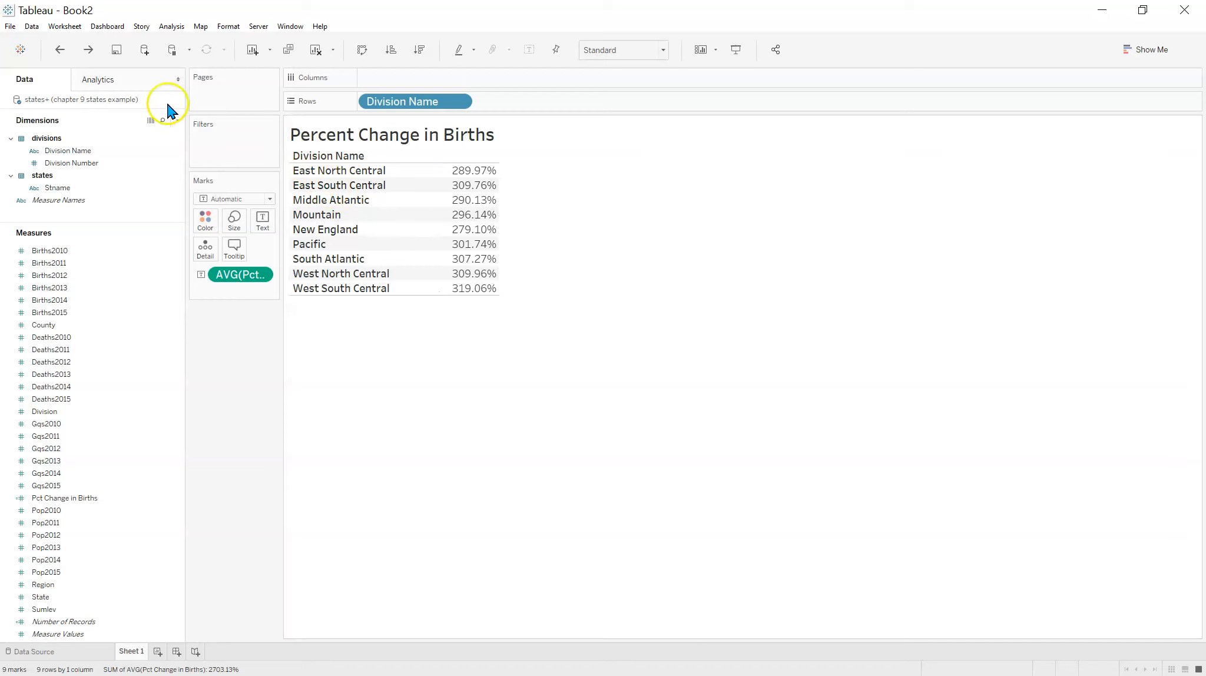
click(11, 26)
click(35, 82)
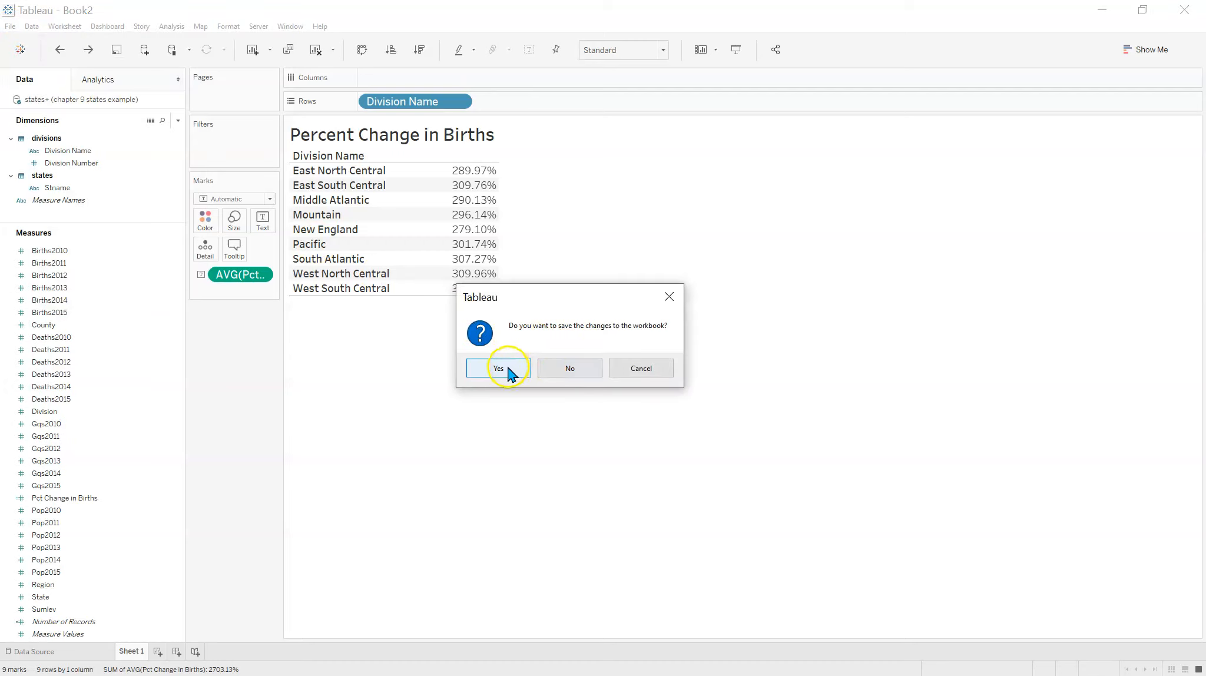
click(565, 368)
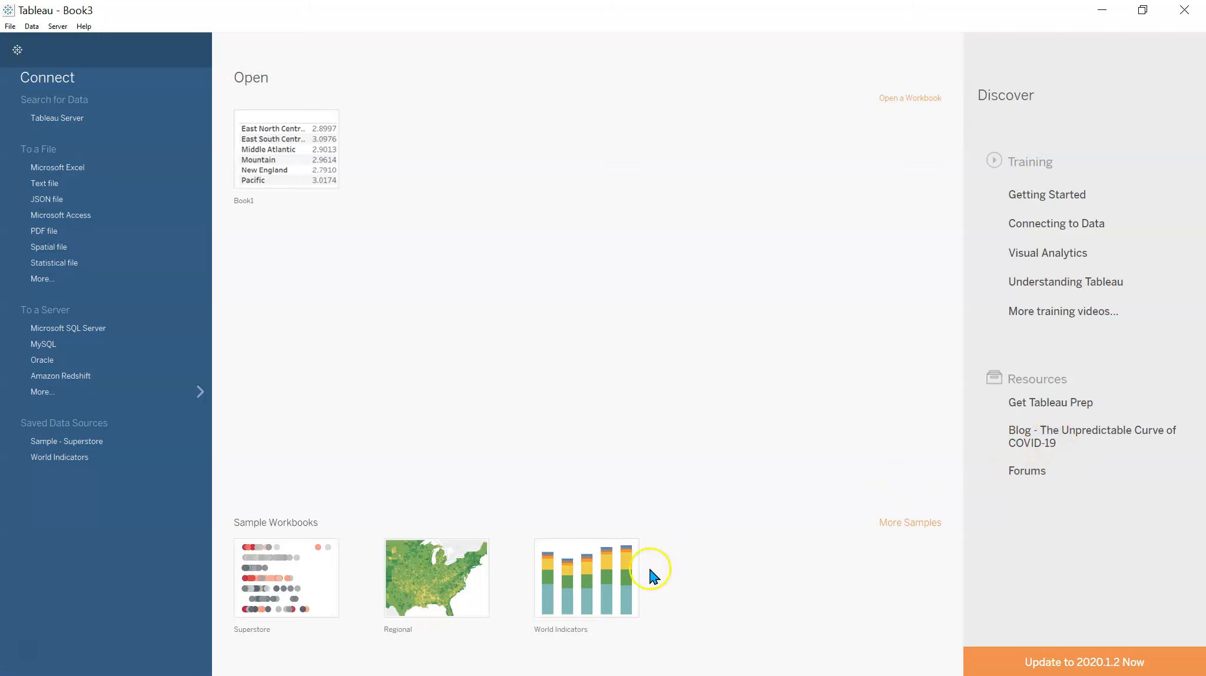
click(582, 582)
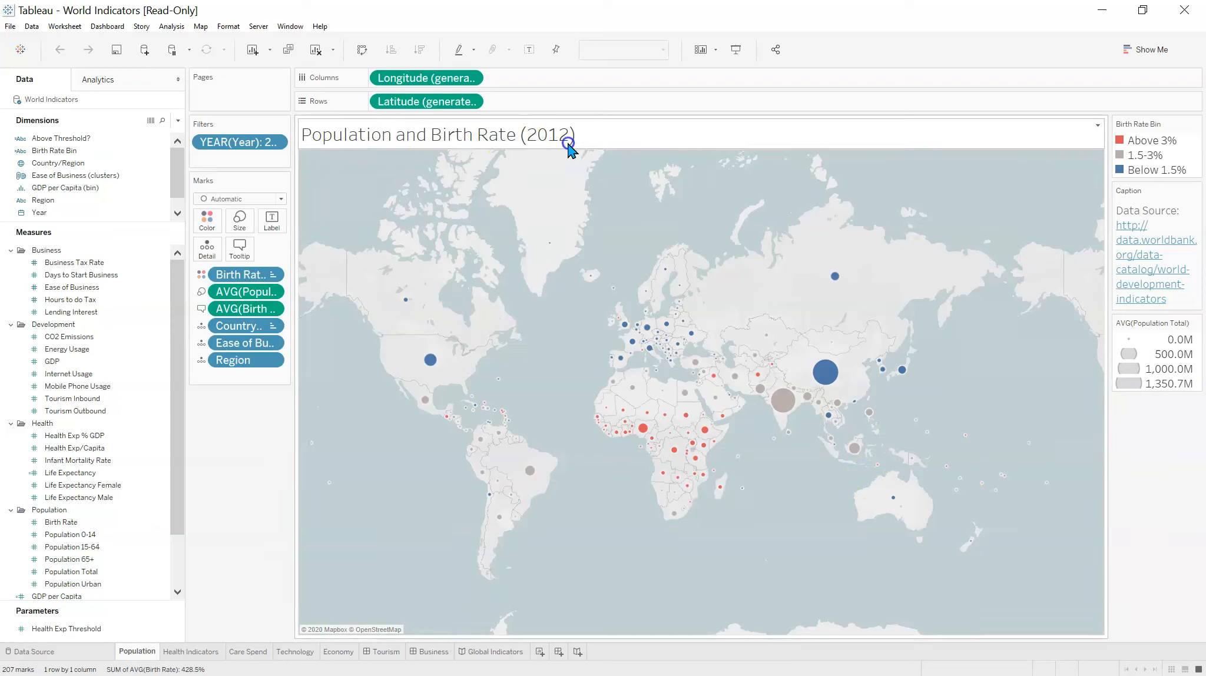
Step: Inspect the population and birth rate details of the United States, Nigeria, Brazil, China and India on the Population map
click(481, 341)
mouse_move(435, 363)
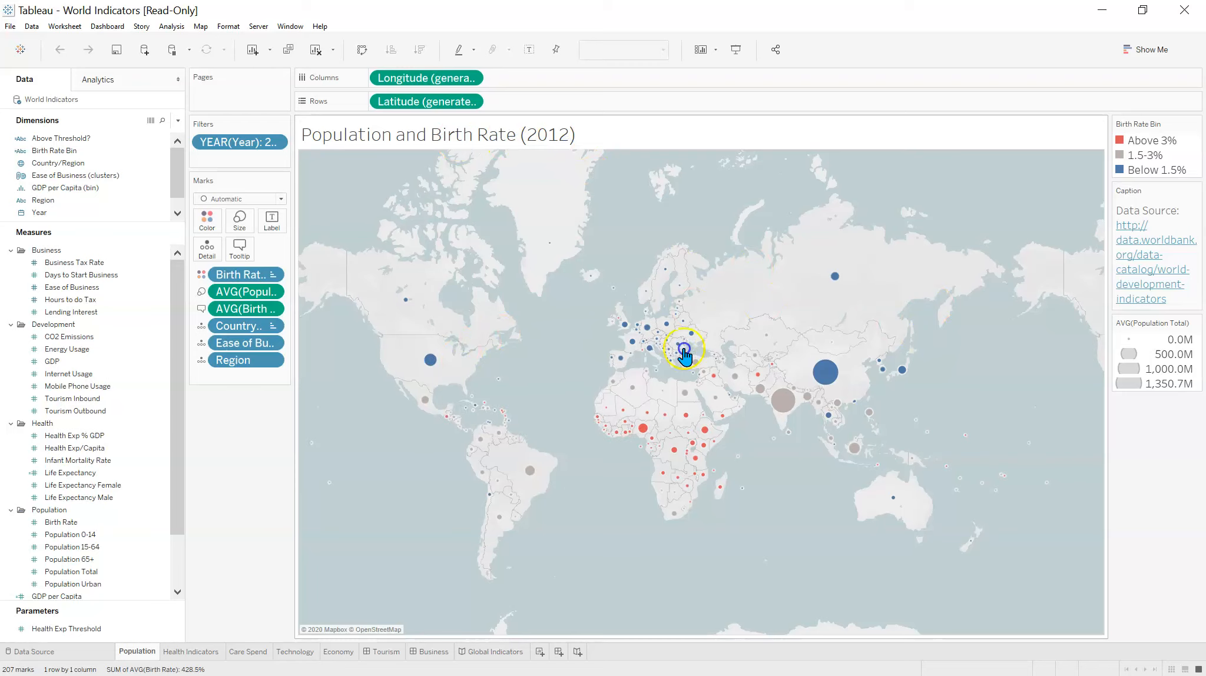
mouse_move(647, 435)
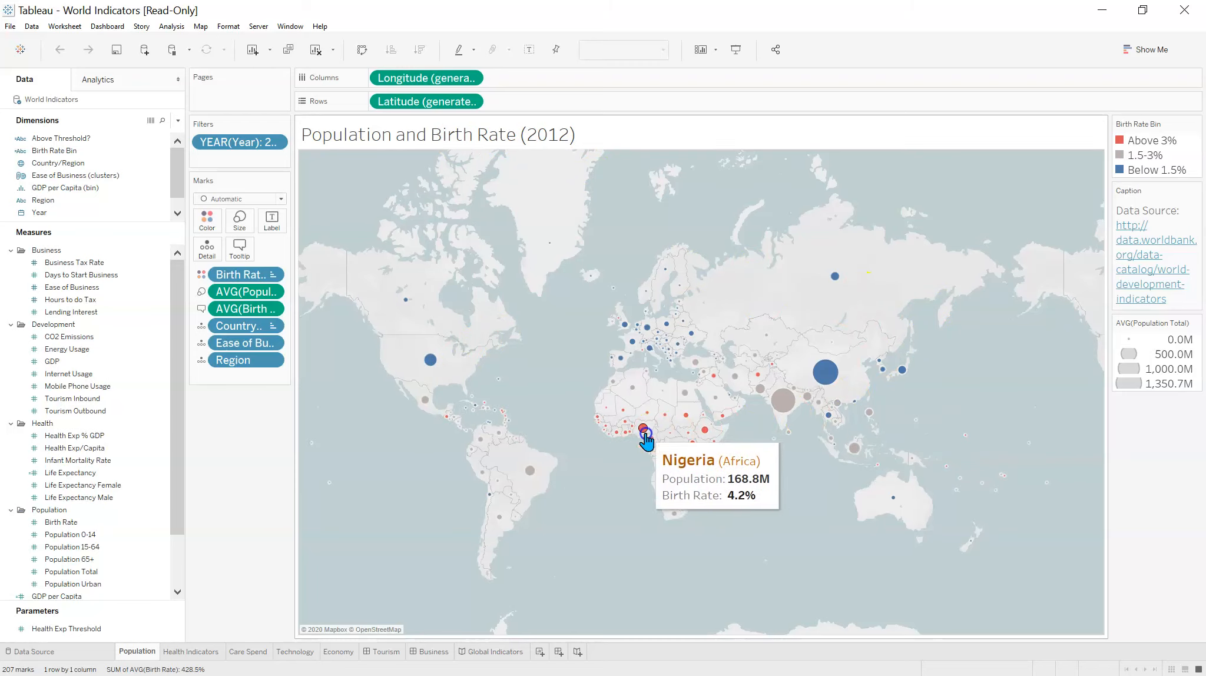
mouse_move(530, 471)
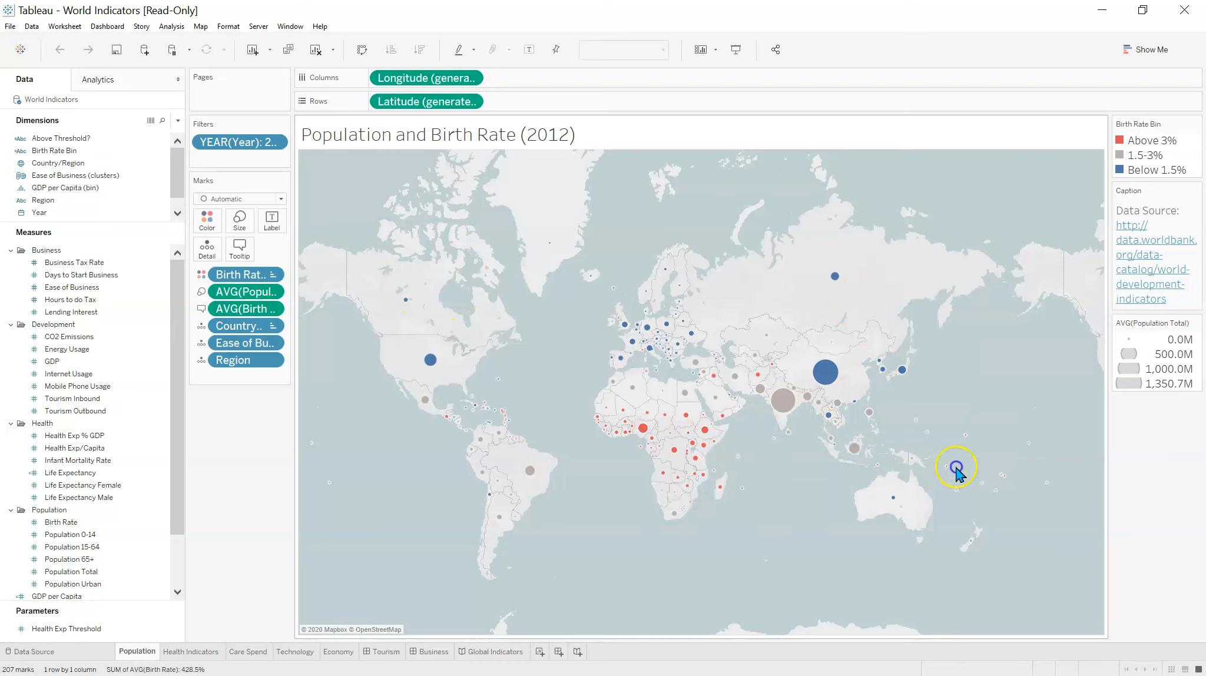
mouse_move(824, 374)
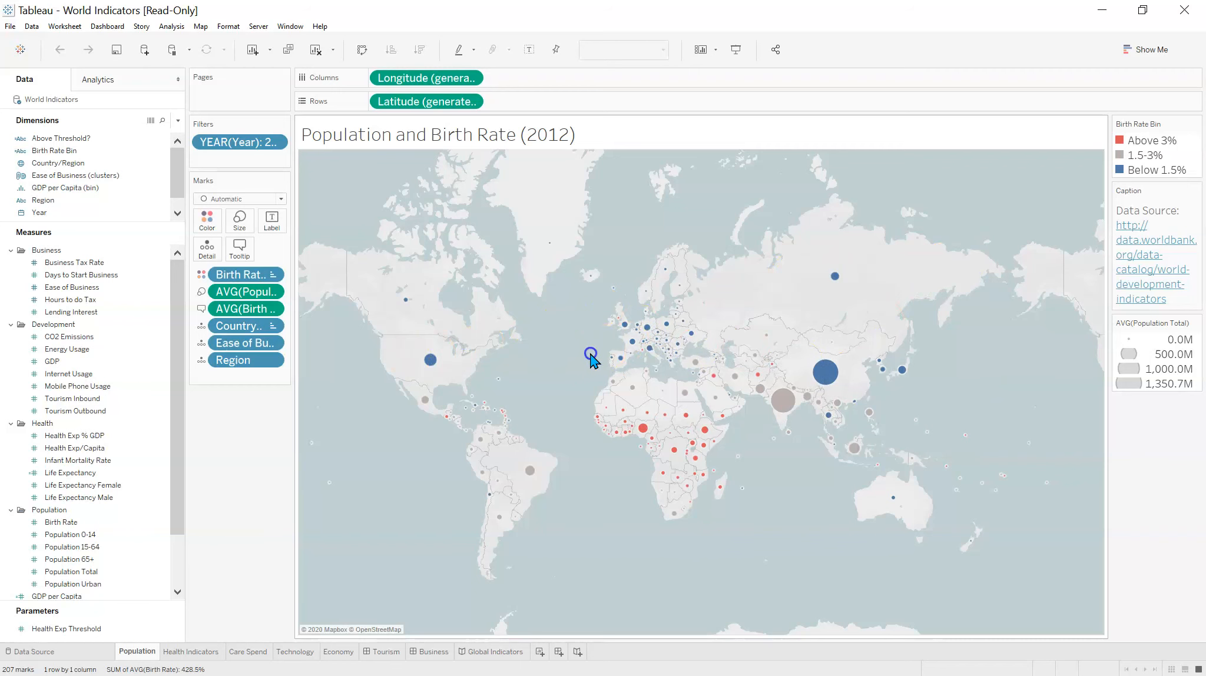
mouse_move(788, 403)
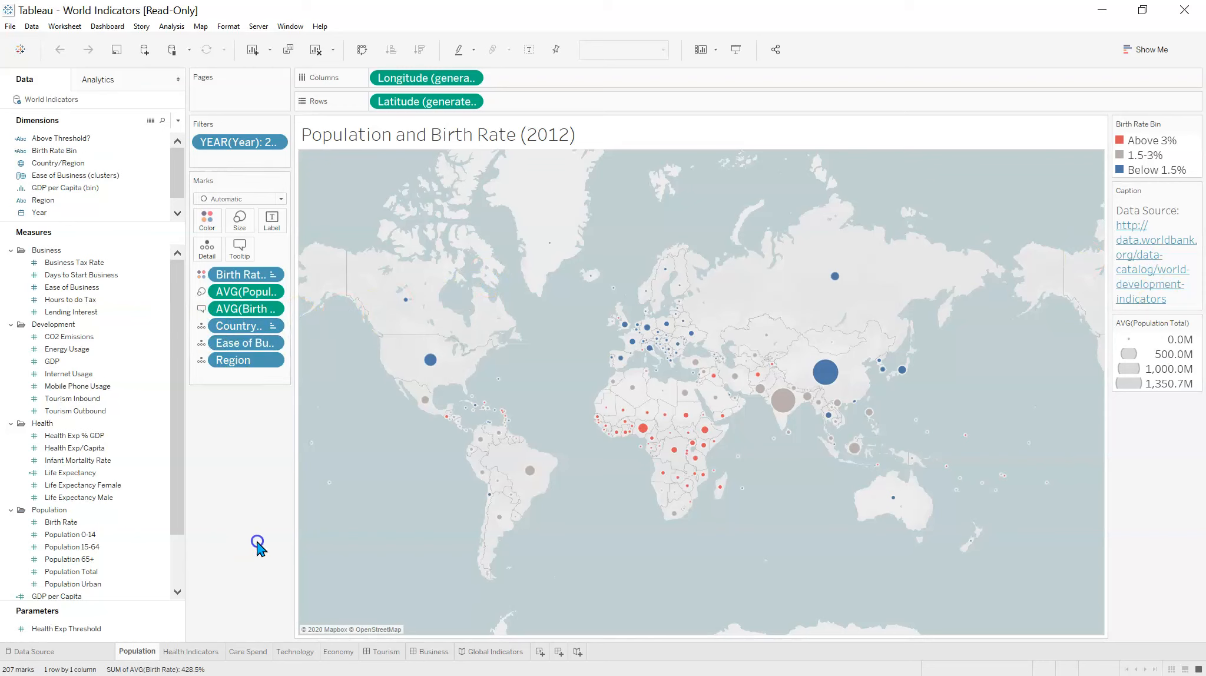
Step: Review the Health Indicators, Care Spend, Technology and Economy worksheets one after another
click(161, 652)
click(186, 651)
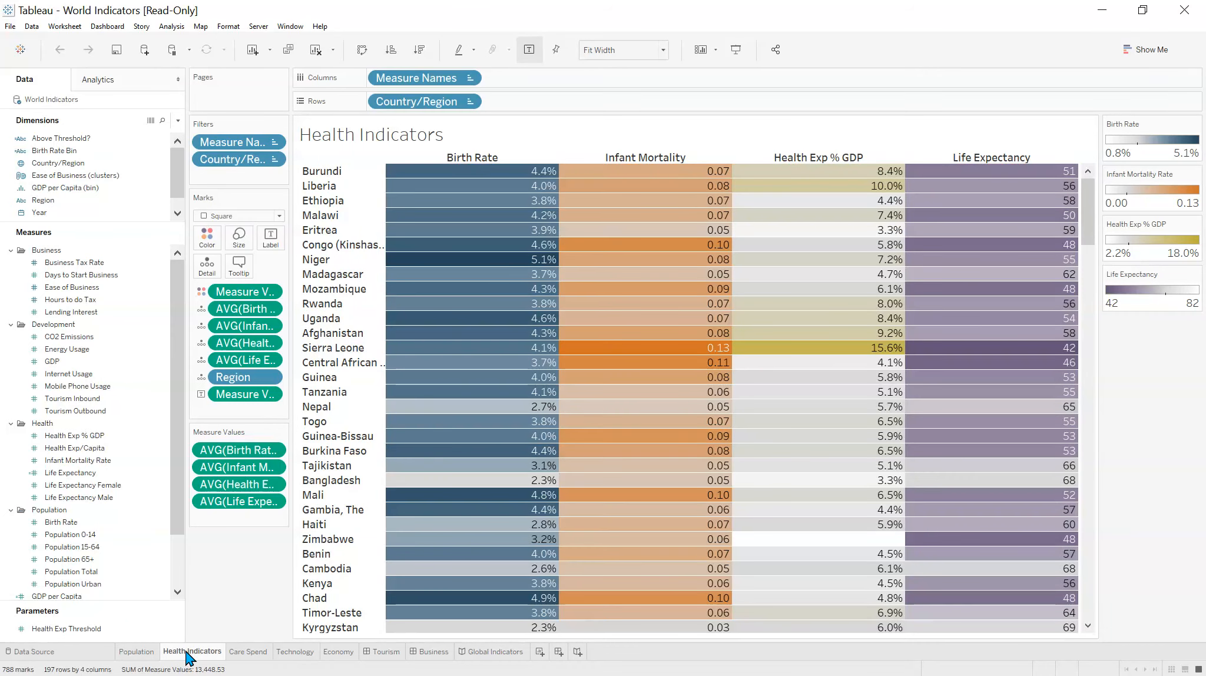
click(248, 651)
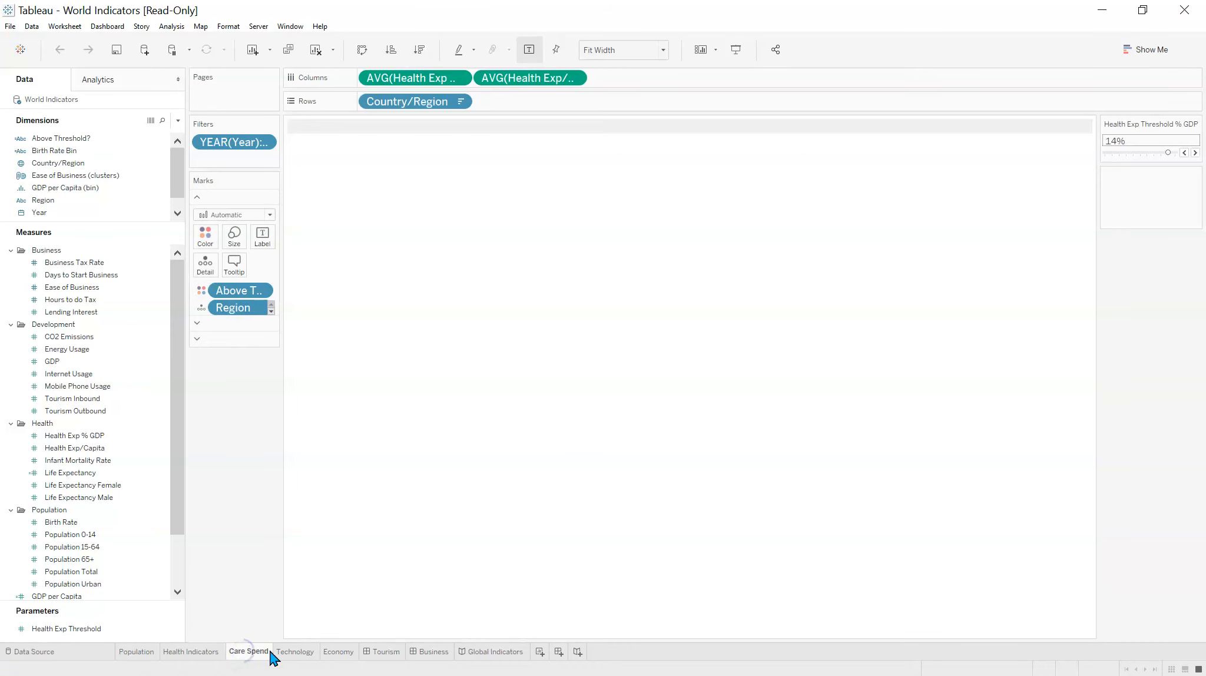
mouse_move(293, 657)
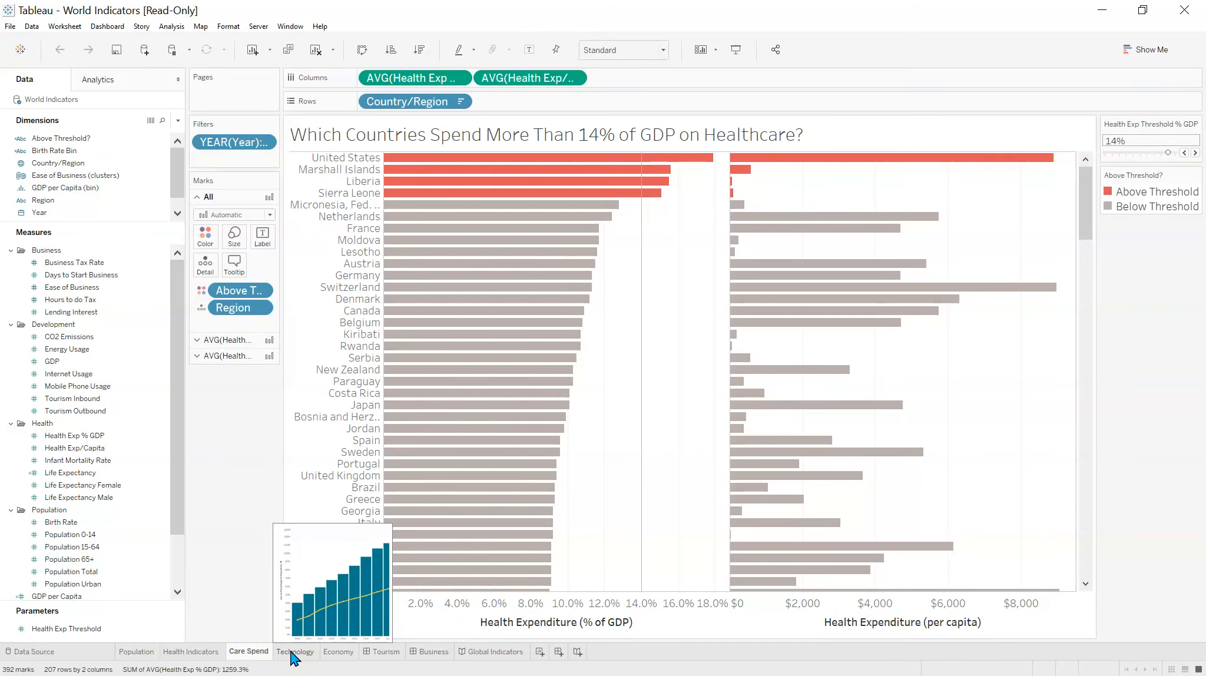
click(297, 655)
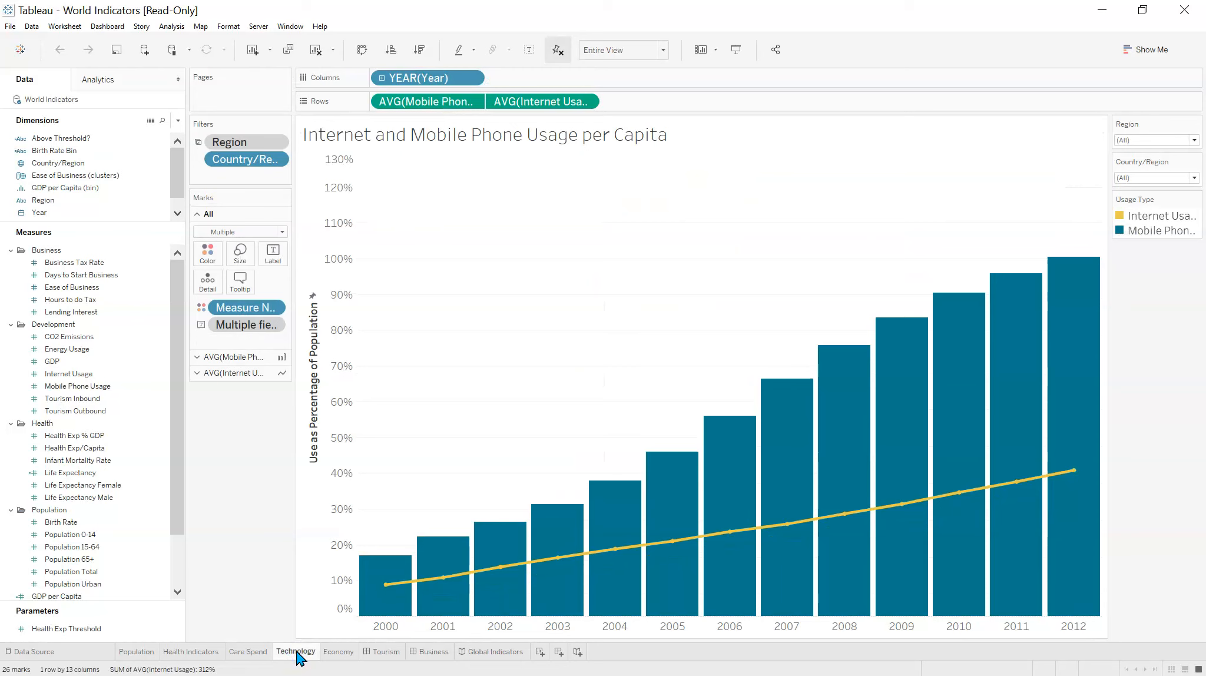
click(341, 653)
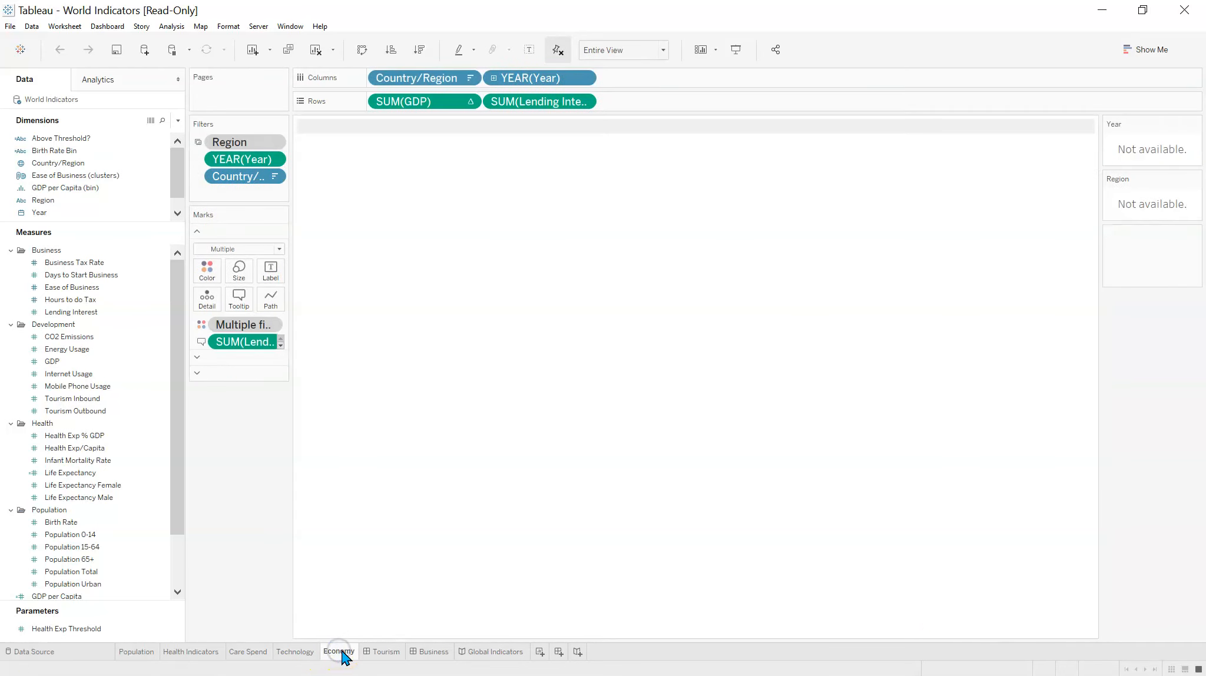
Step: Open the Global Indicators story and go through its story points up to the one on high GDP and ease of business
click(480, 652)
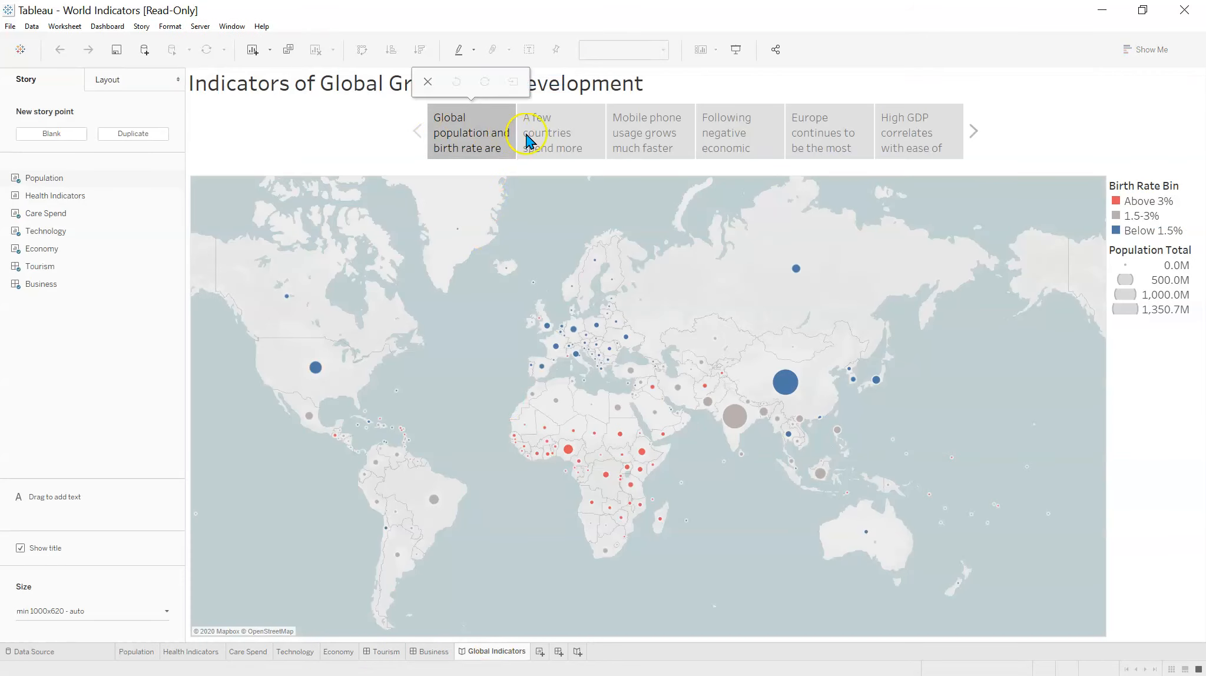
click(558, 140)
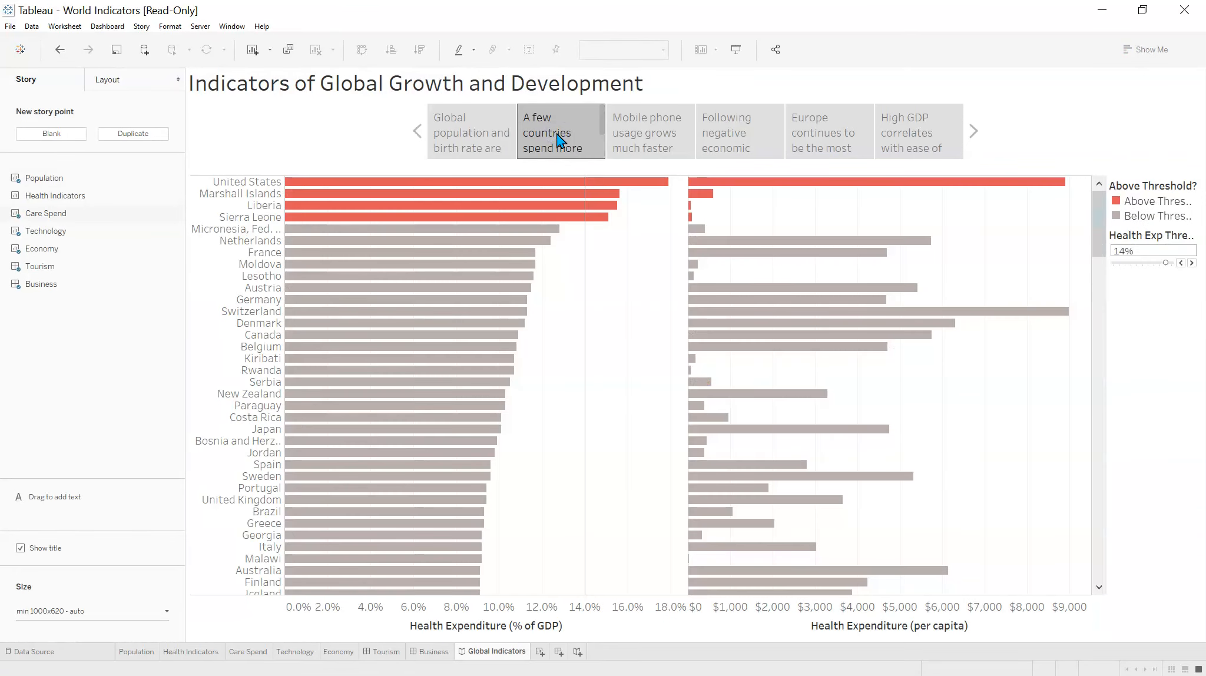
click(647, 139)
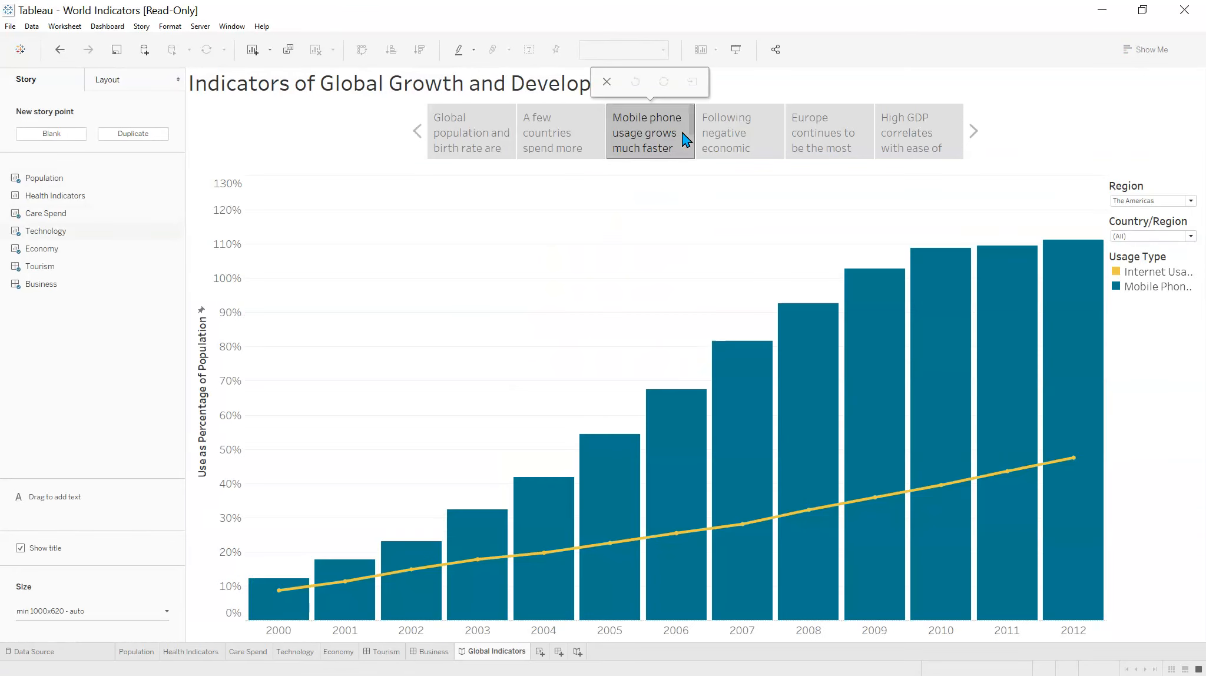
click(717, 134)
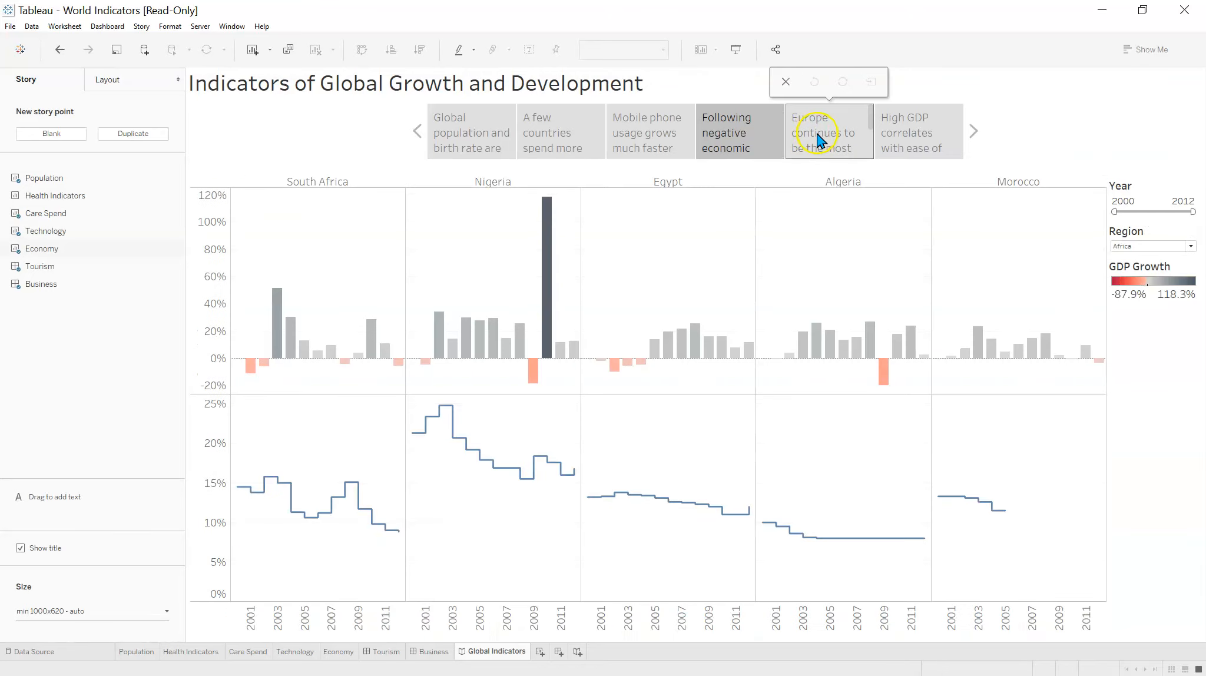
click(817, 135)
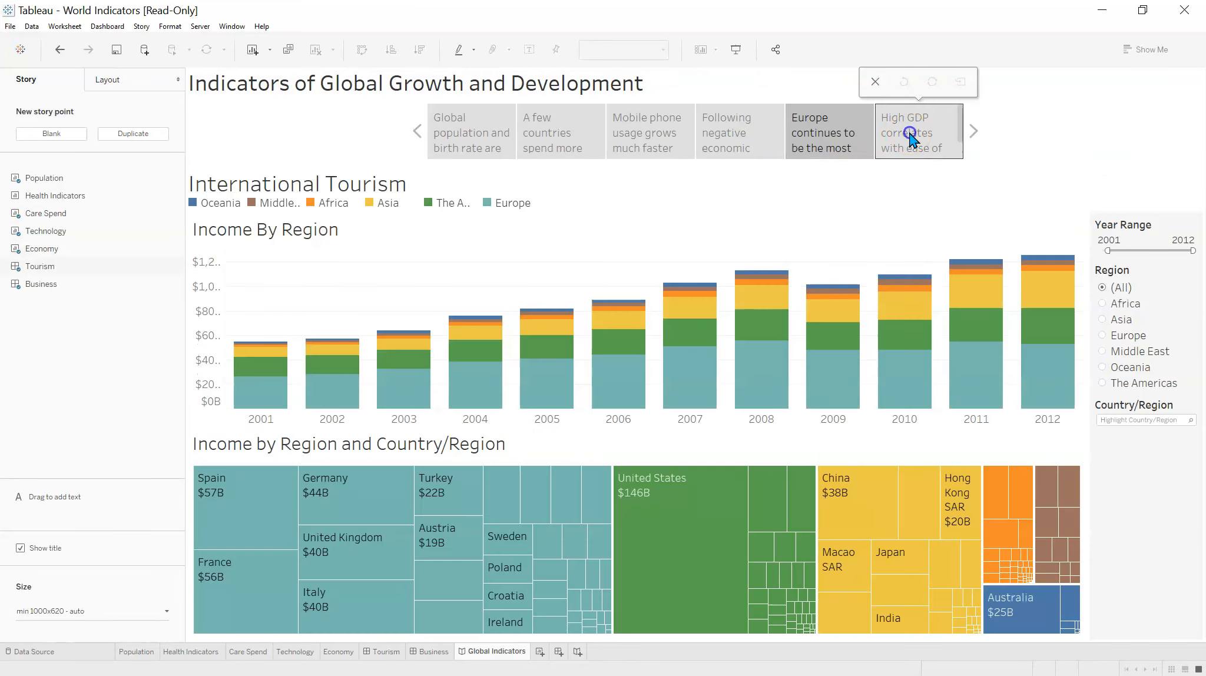
click(910, 134)
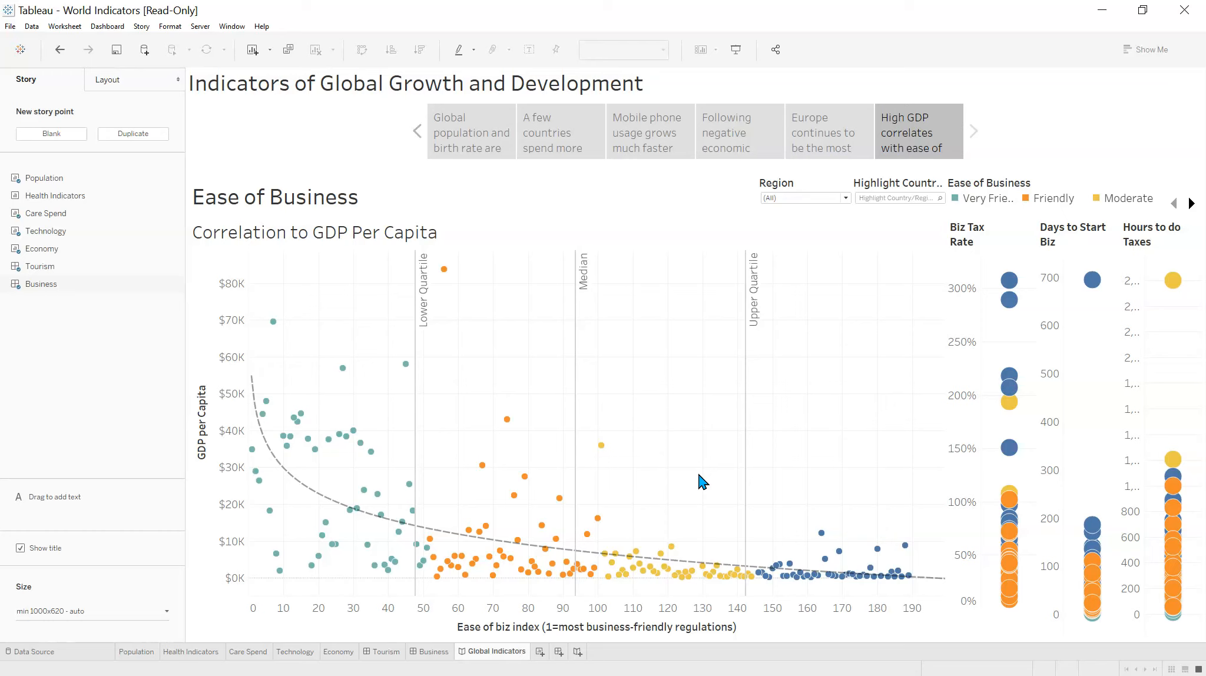
click(701, 480)
click(405, 377)
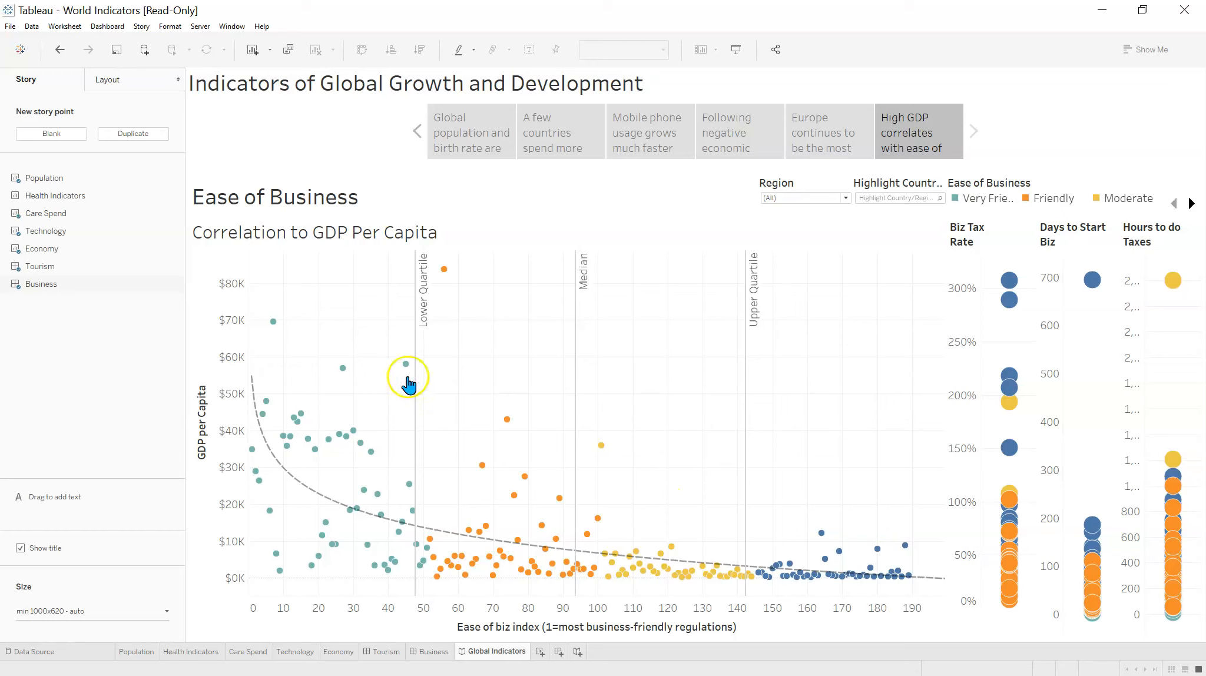